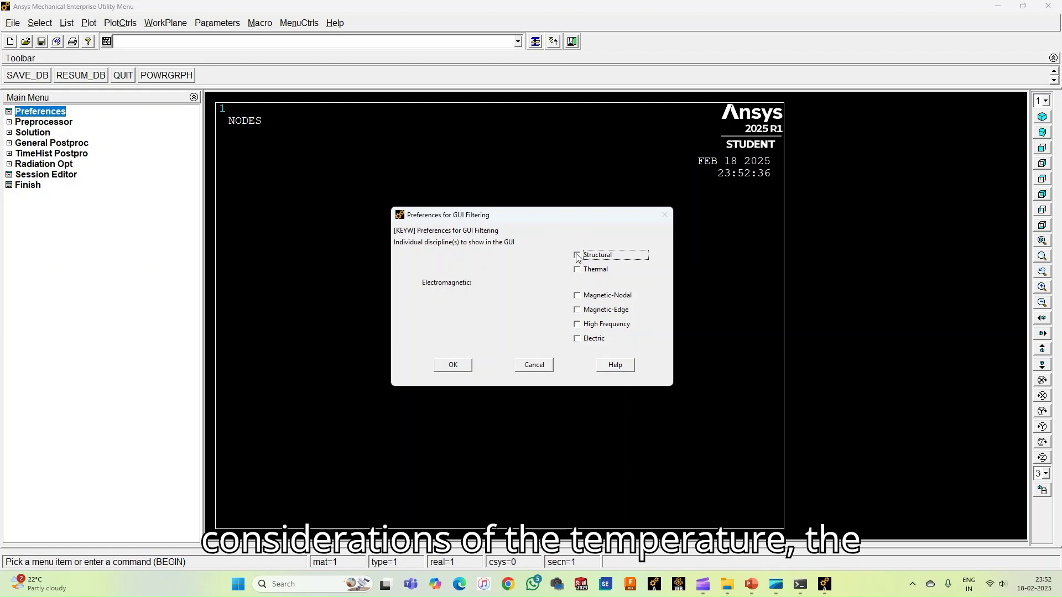
- Limit the GUI filtering to the Structural discipline and add the Link 3D finit stn 180 element as element type 1
left_click(454, 365)
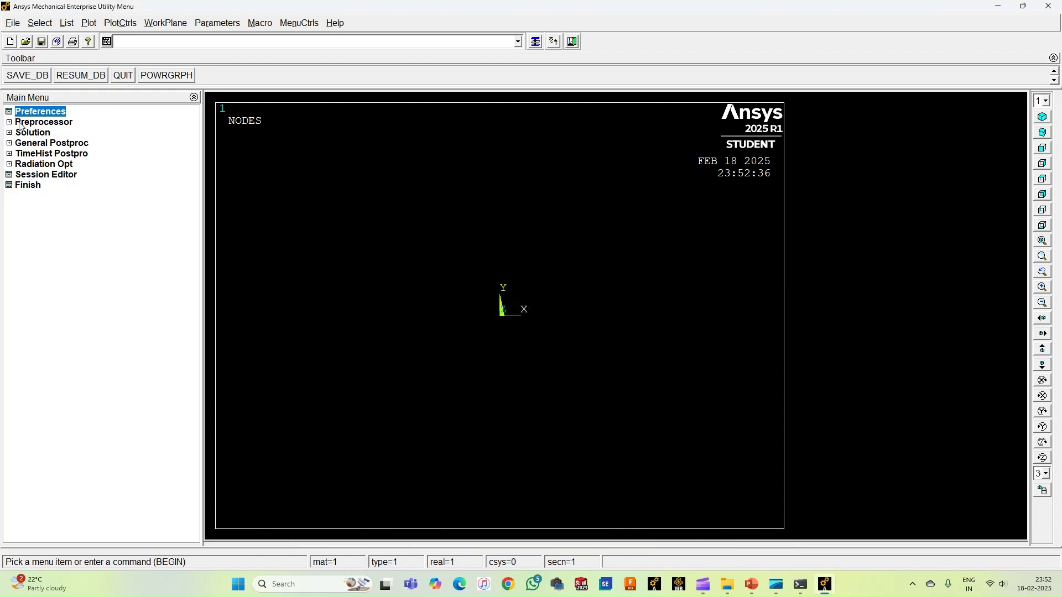
left_click(25, 124)
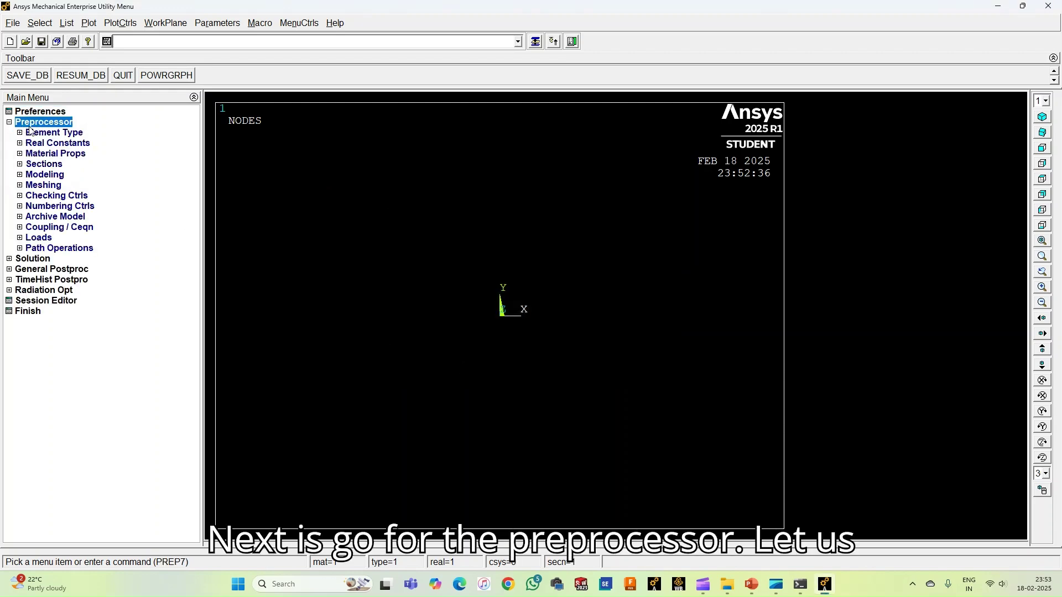
left_click(40, 134)
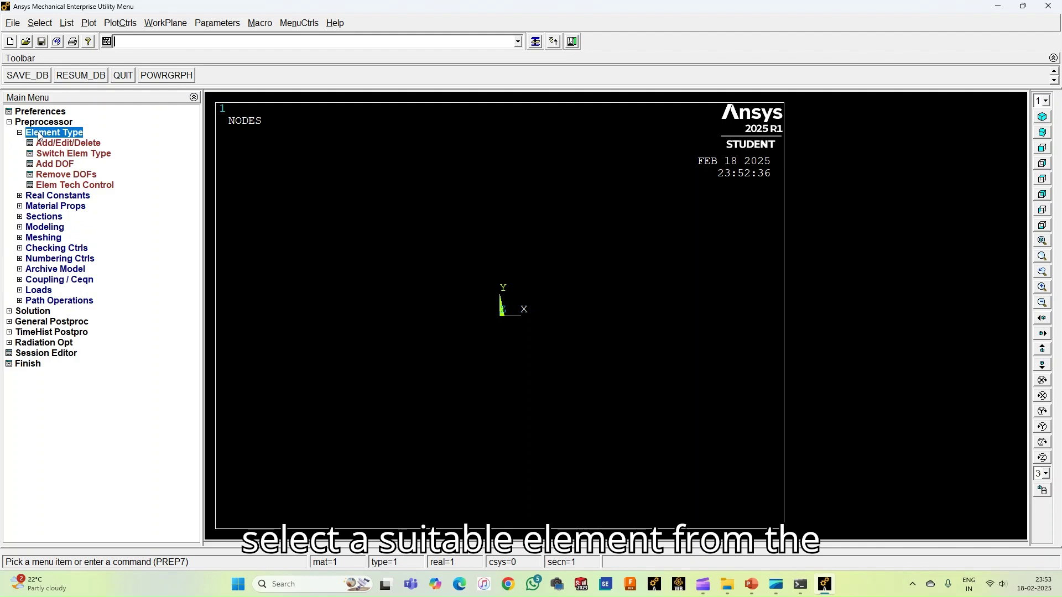
left_click(58, 145)
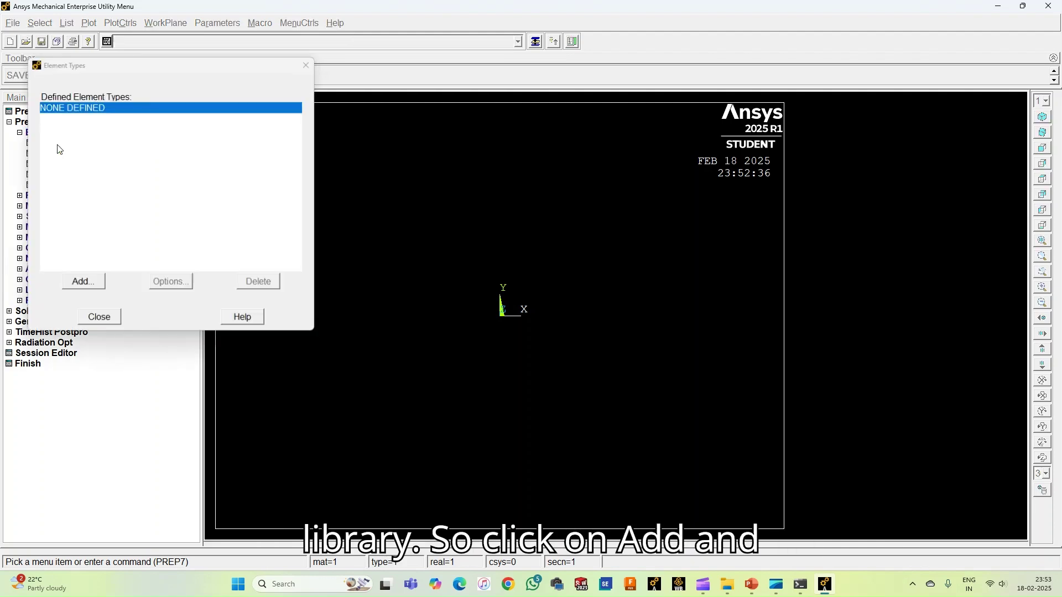
left_click(83, 284)
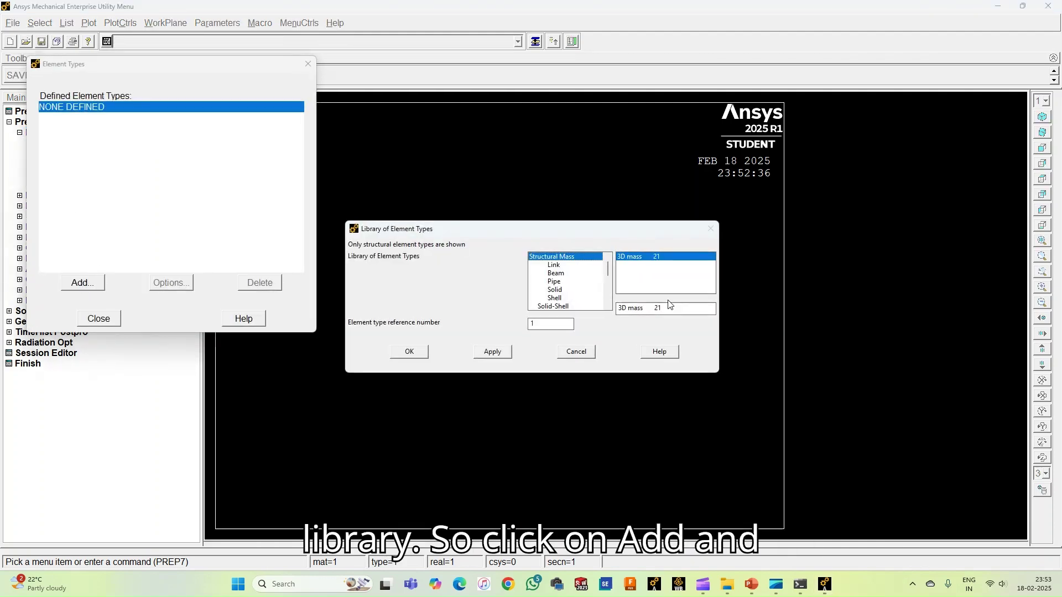
left_click(557, 265)
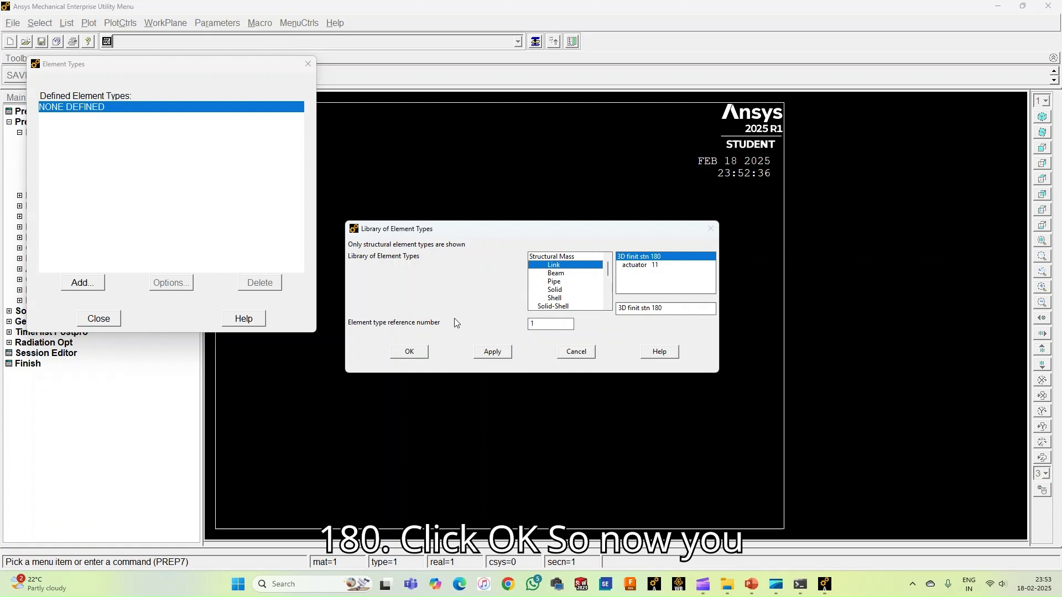
left_click(409, 352)
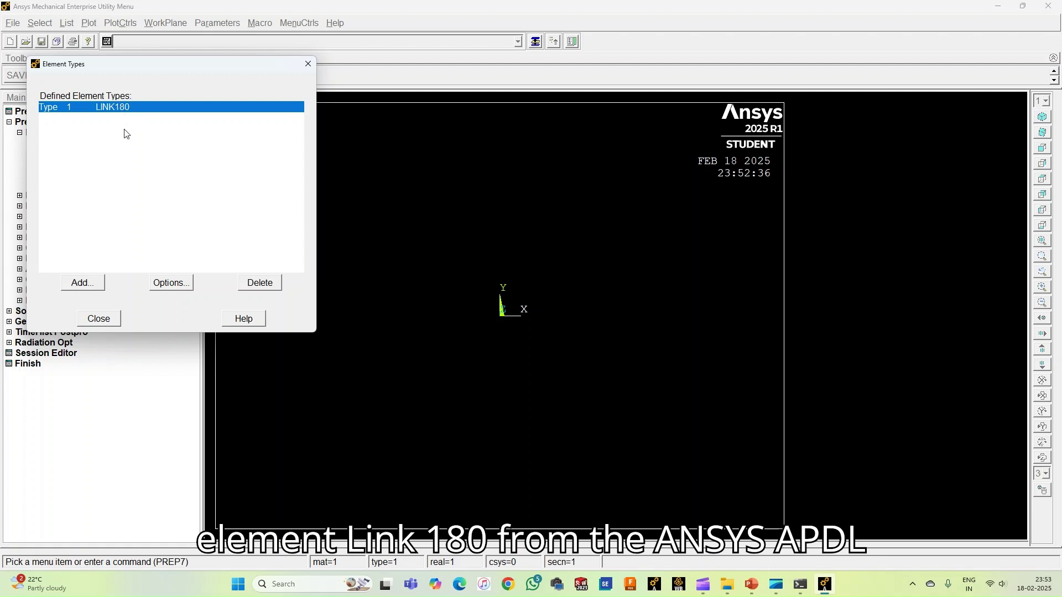
left_click(100, 319)
left_click(46, 132)
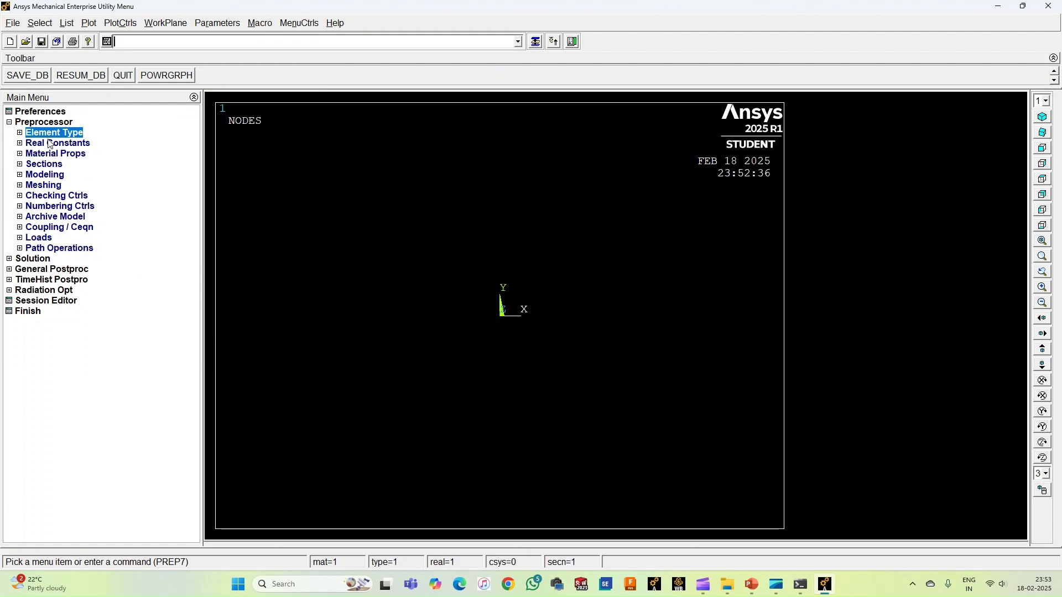
- Define material model 1 as structural linear elastic isotropic with EX 2e5 and PRXY 0.3
left_click(54, 154)
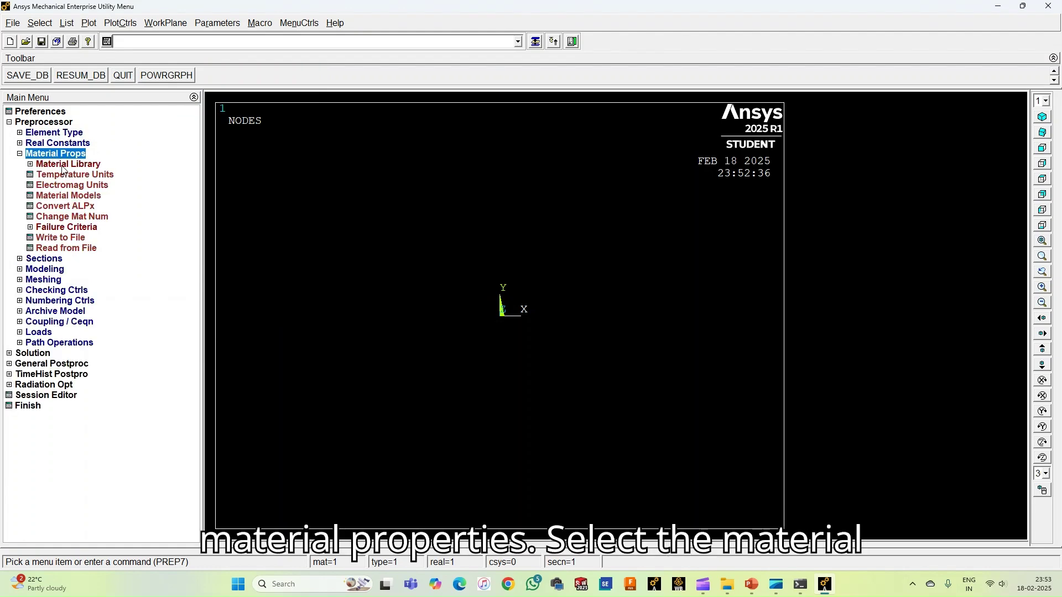
left_click(65, 197)
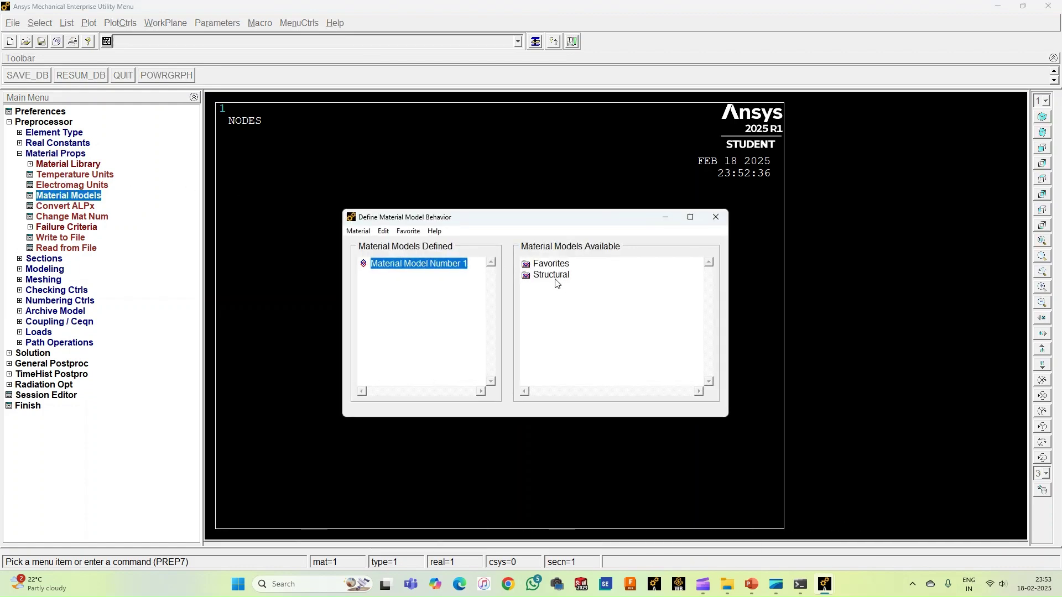
double_click(553, 277)
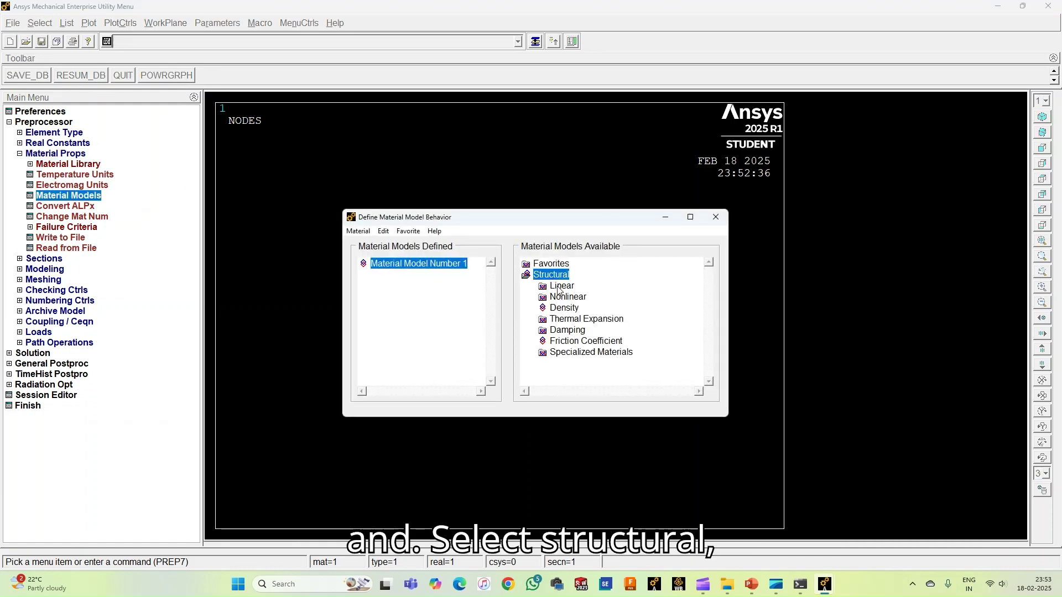
double_click(562, 286)
double_click(577, 298)
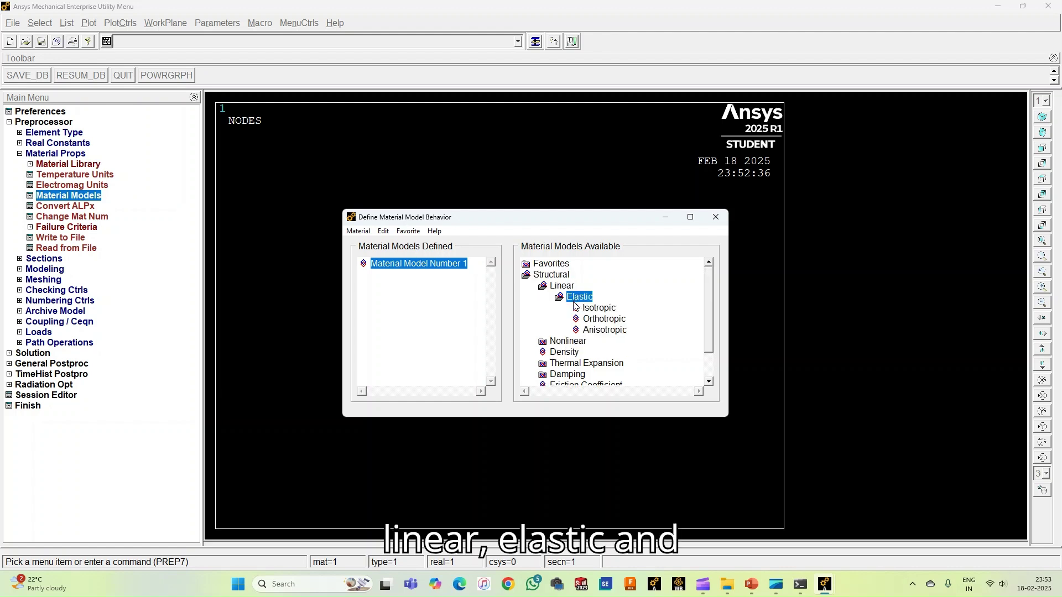
left_click(595, 311)
double_click(595, 312)
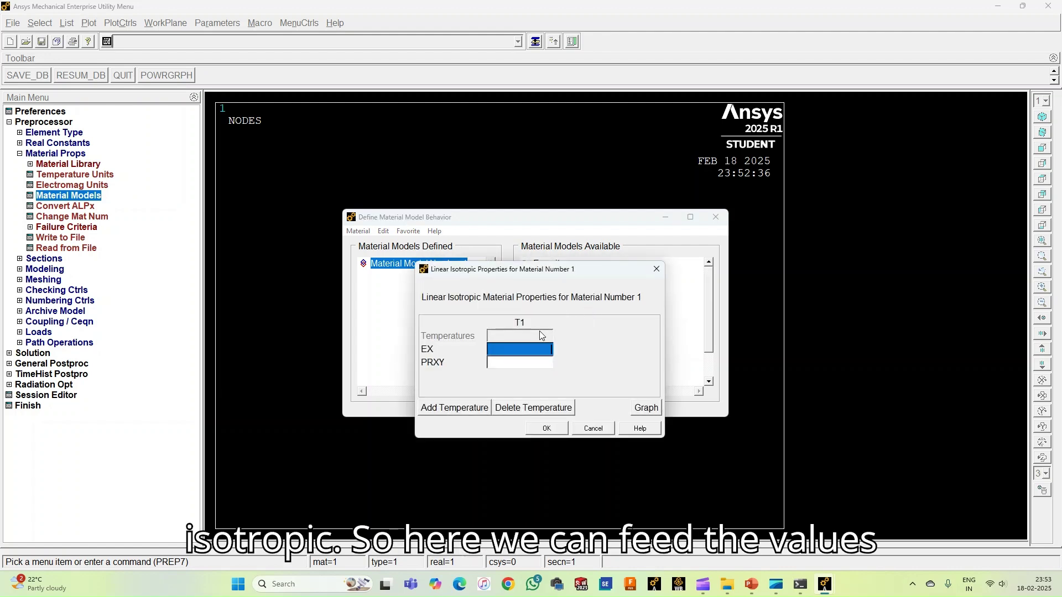
type("2")
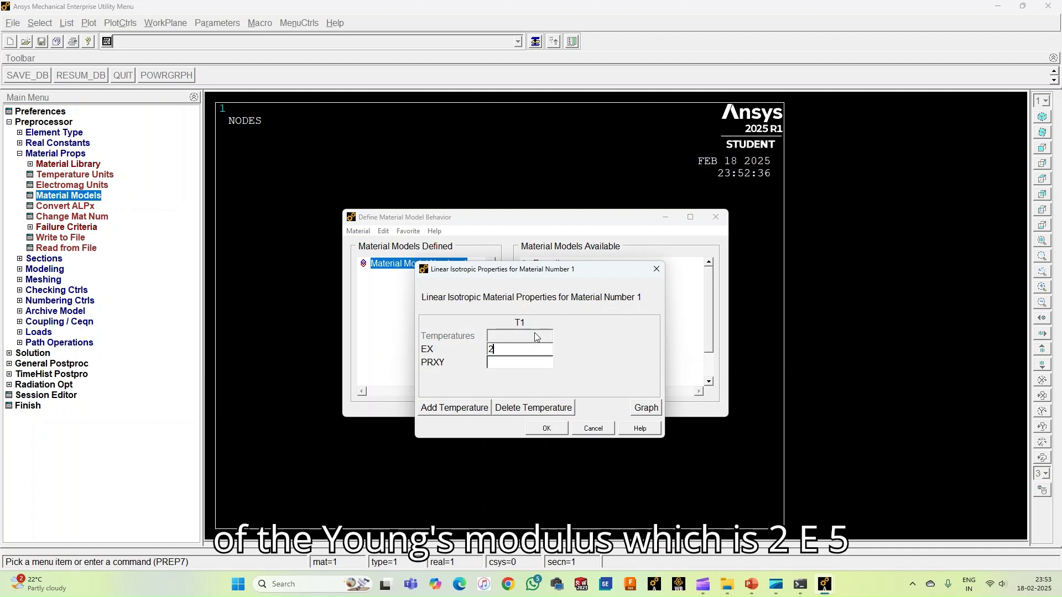
type("e5")
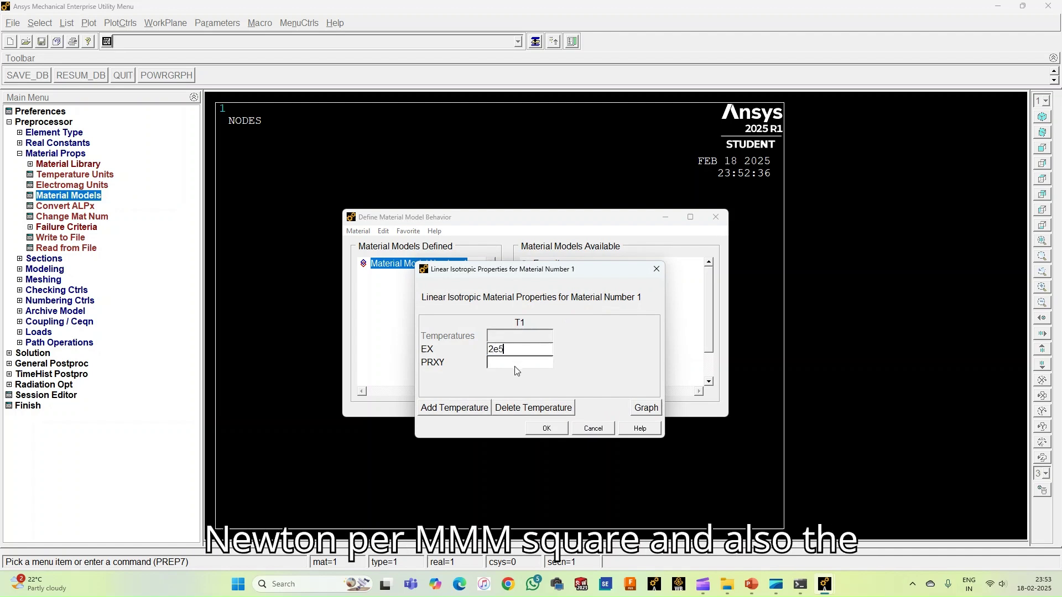
left_click(513, 364)
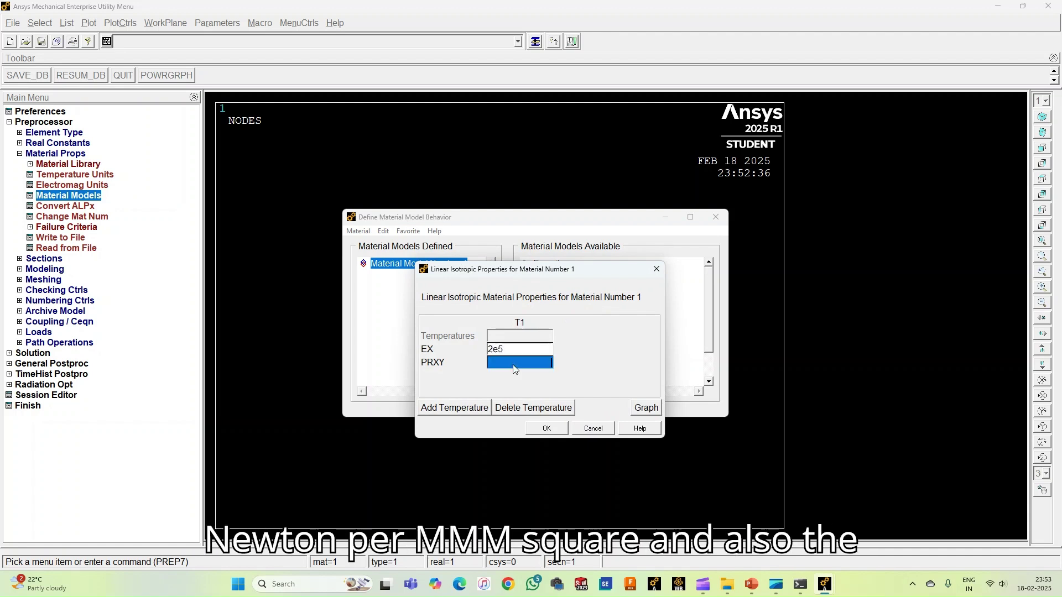
type("0.3")
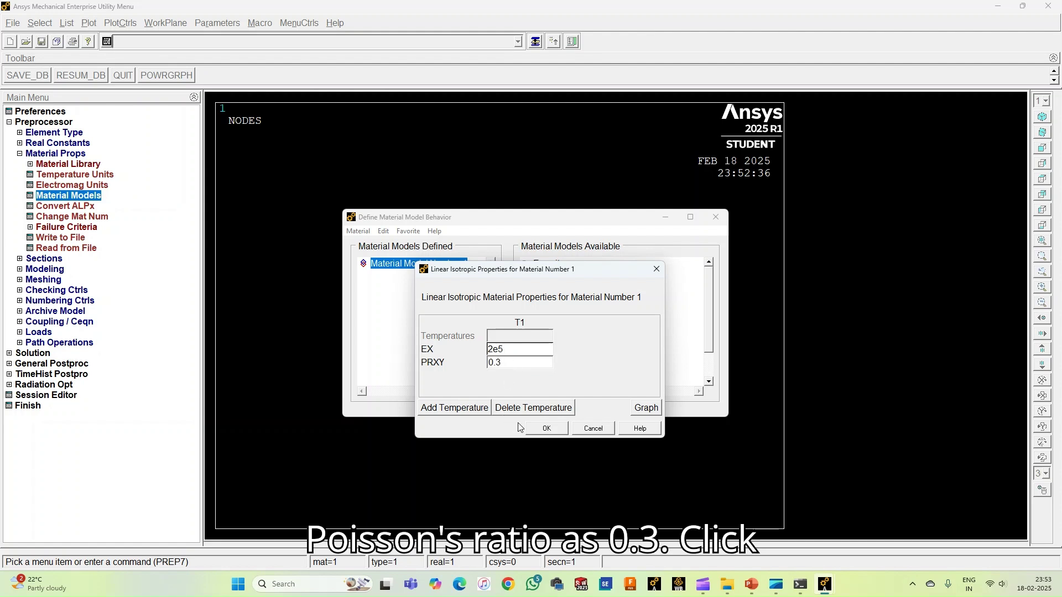
left_click(541, 429)
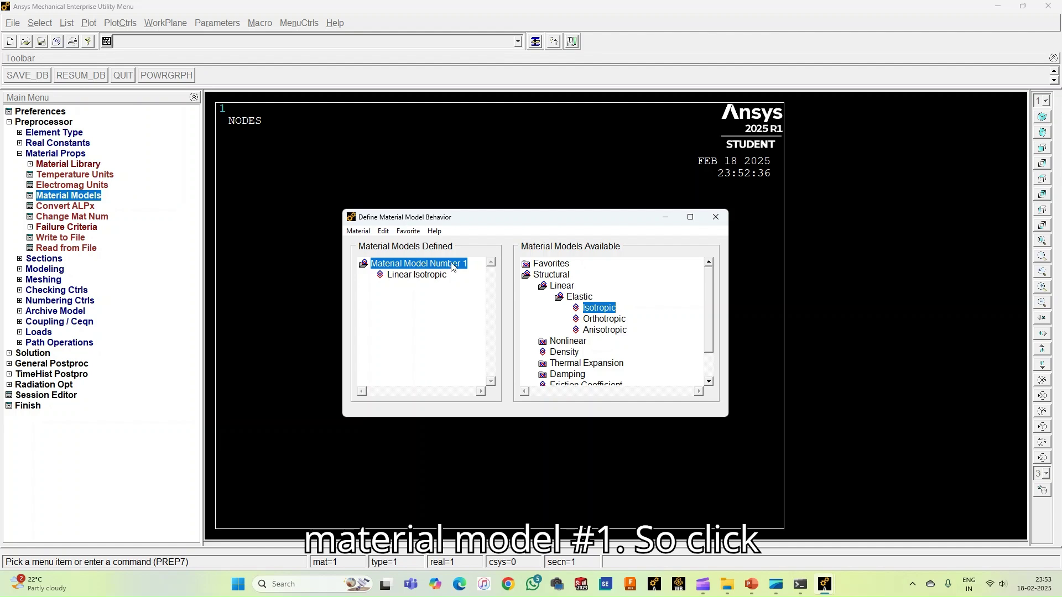
left_click(713, 218)
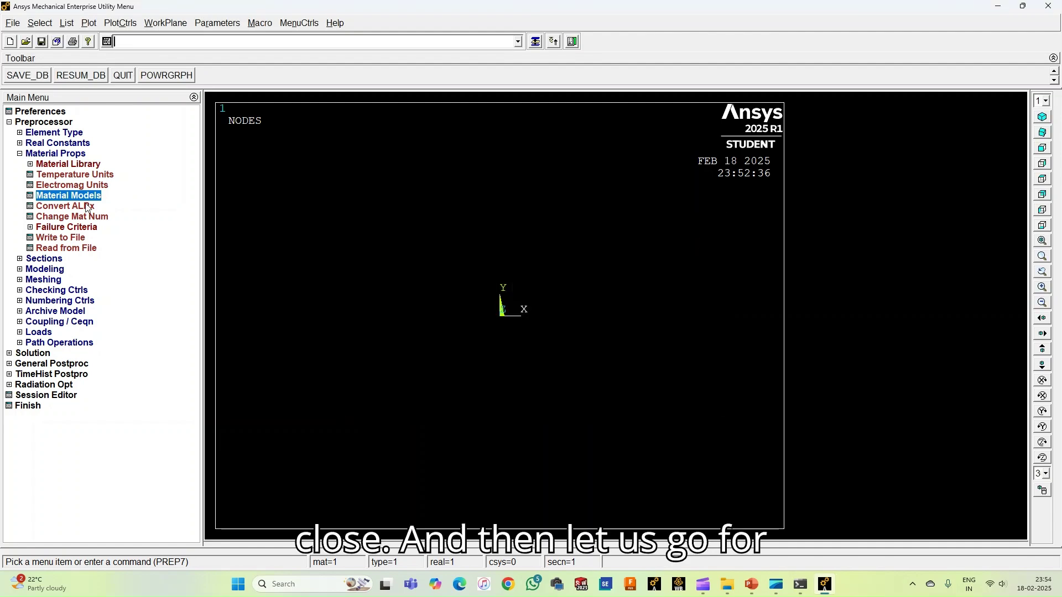
left_click(49, 155)
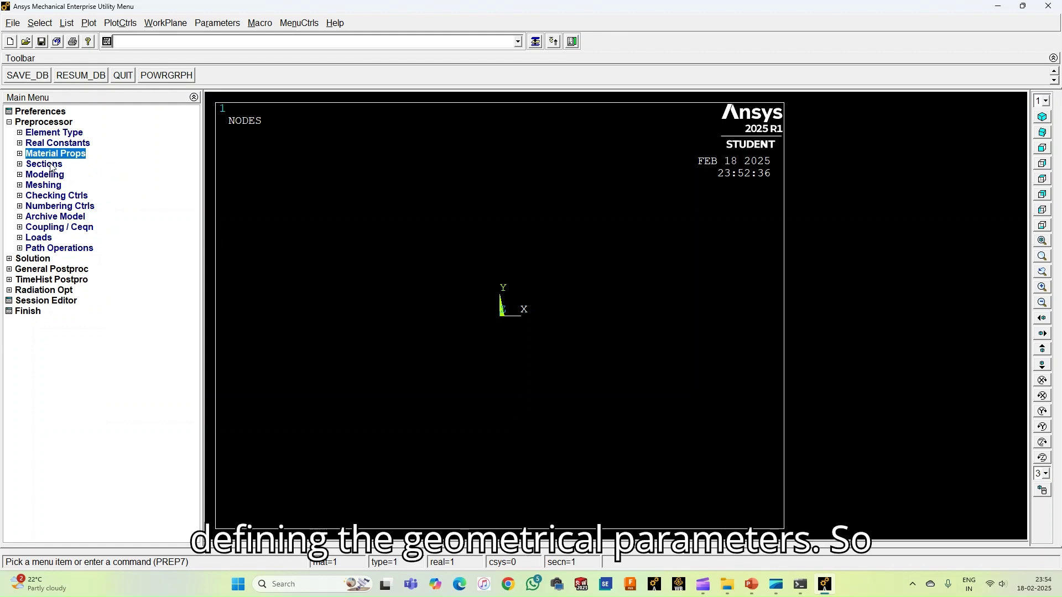
- Add a link section with ID 1 and a link area of 500, keeping the Tension and Compression key
left_click(51, 165)
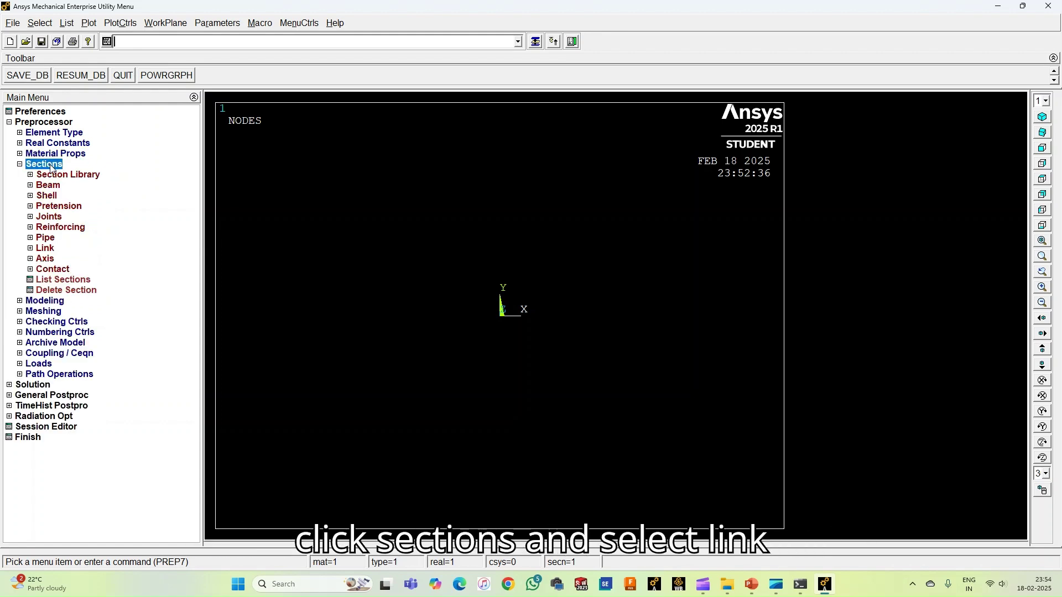
left_click(48, 250)
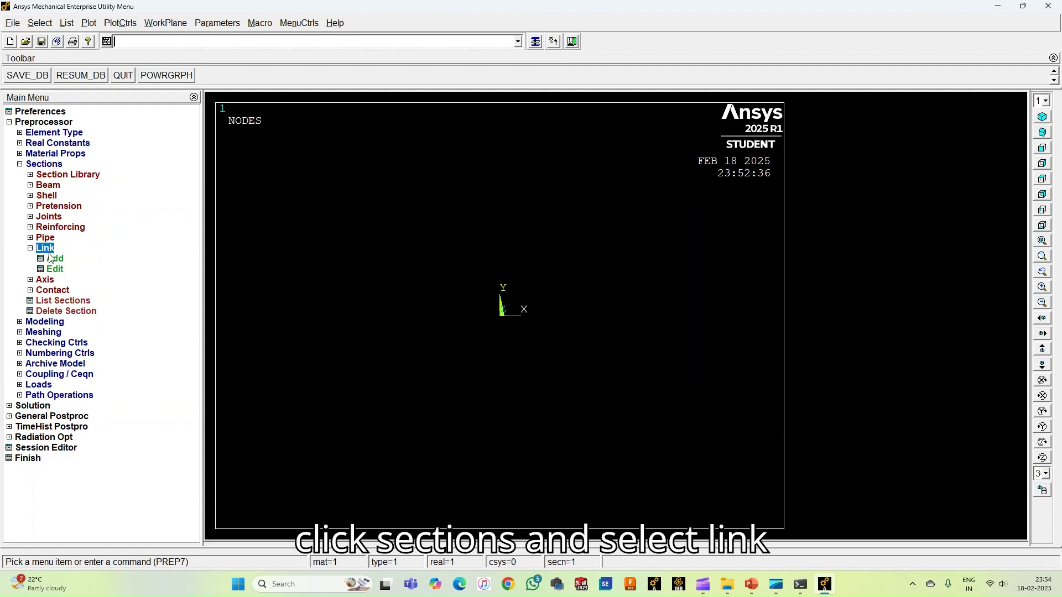
left_click(55, 260)
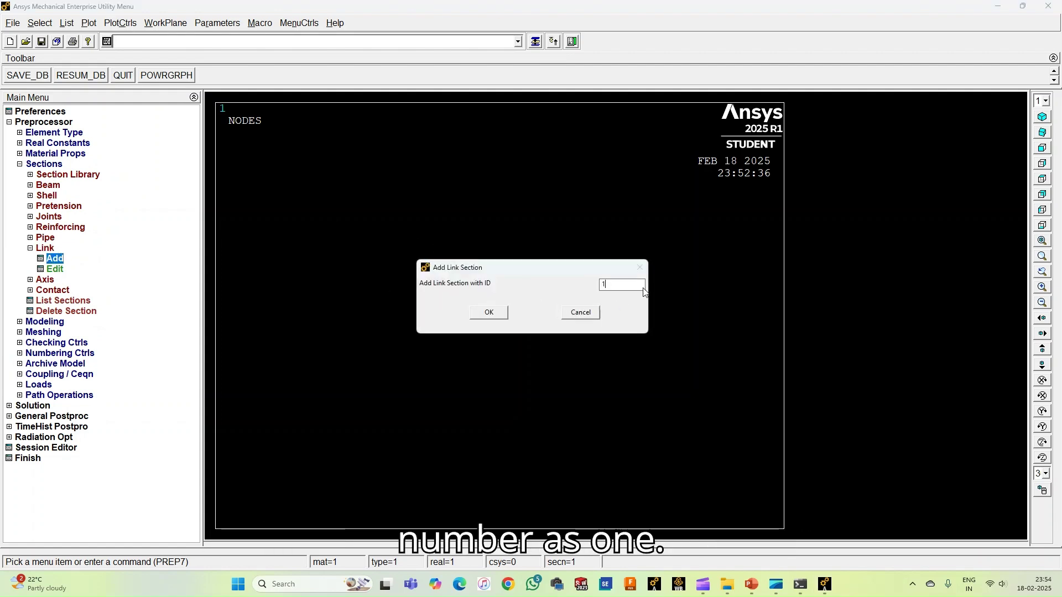
left_click(489, 313)
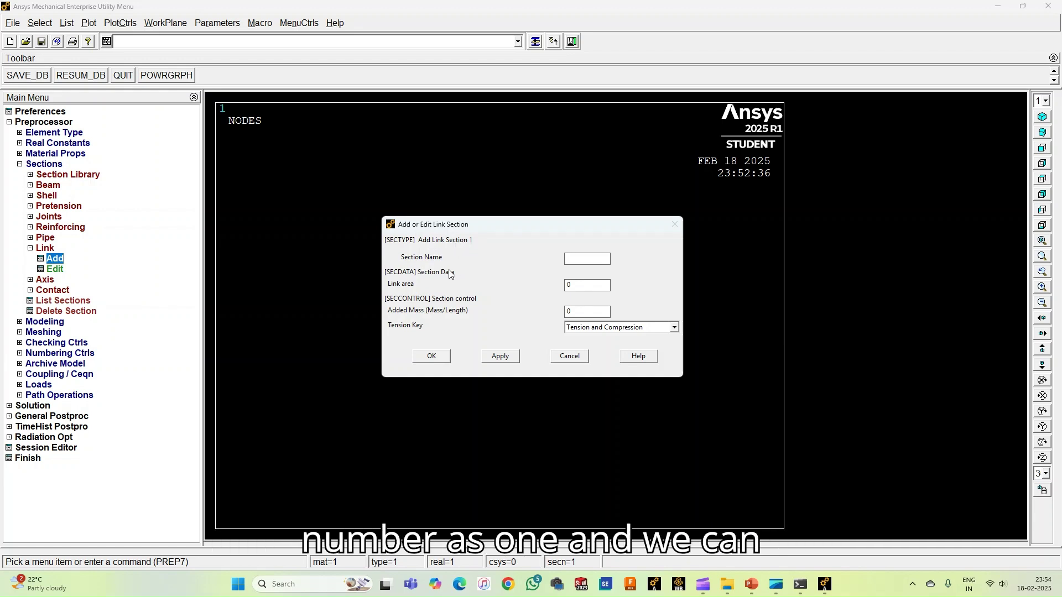
left_click(573, 288)
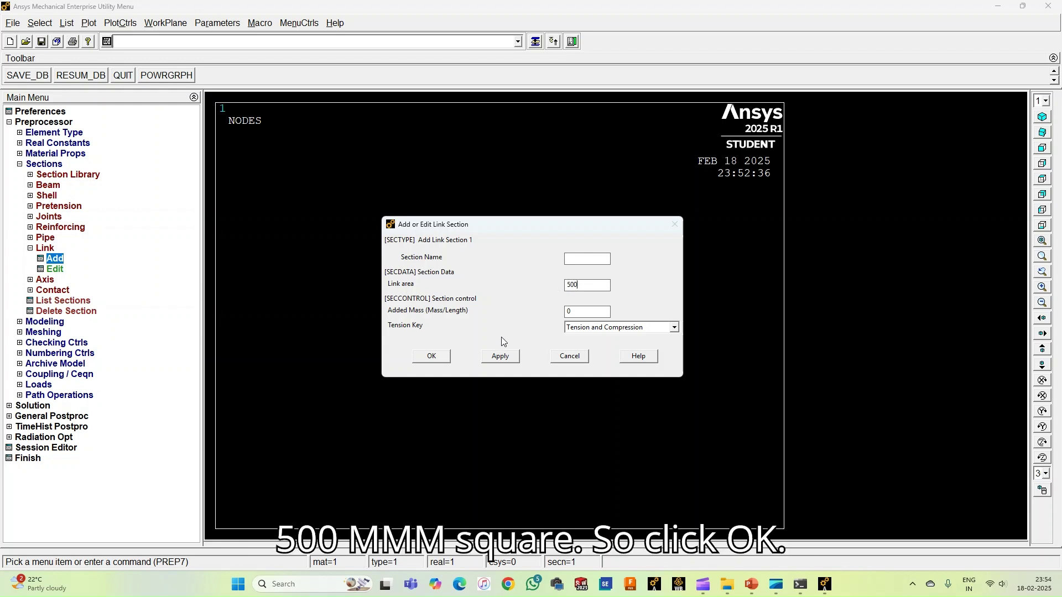
left_click(440, 357)
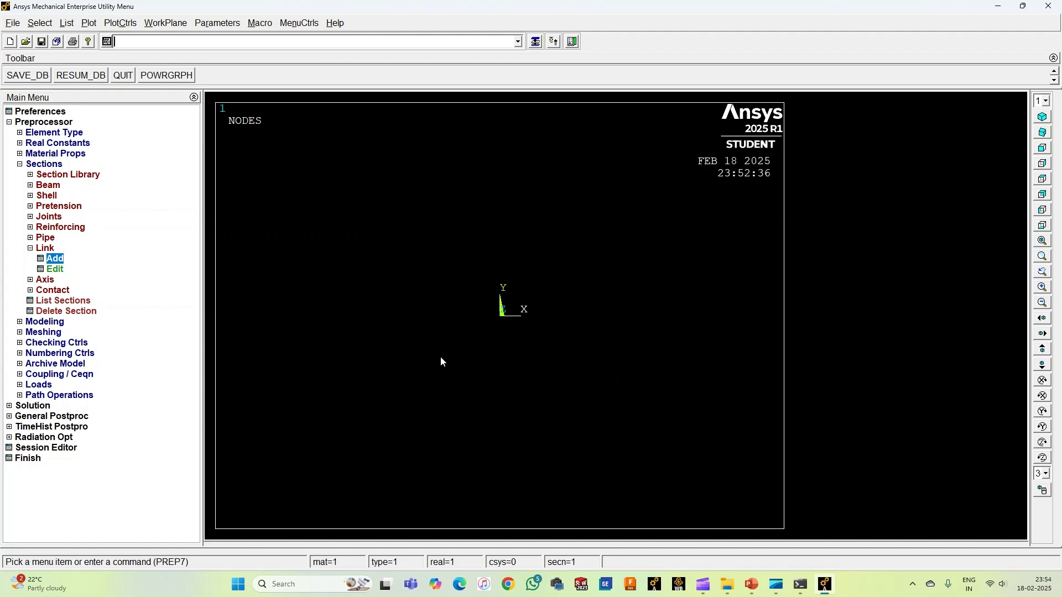
left_click(47, 248)
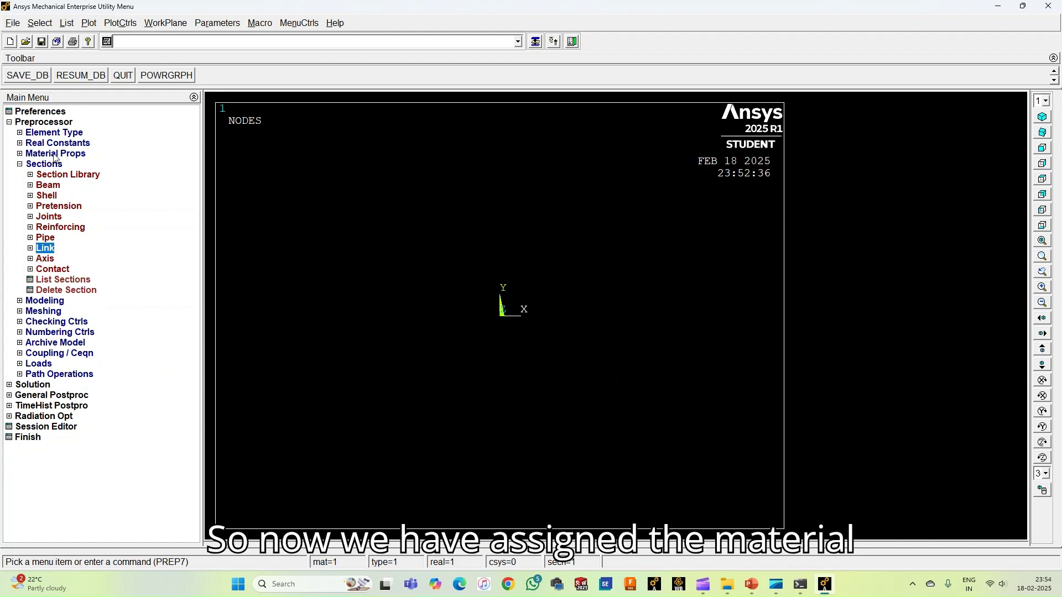
left_click(53, 166)
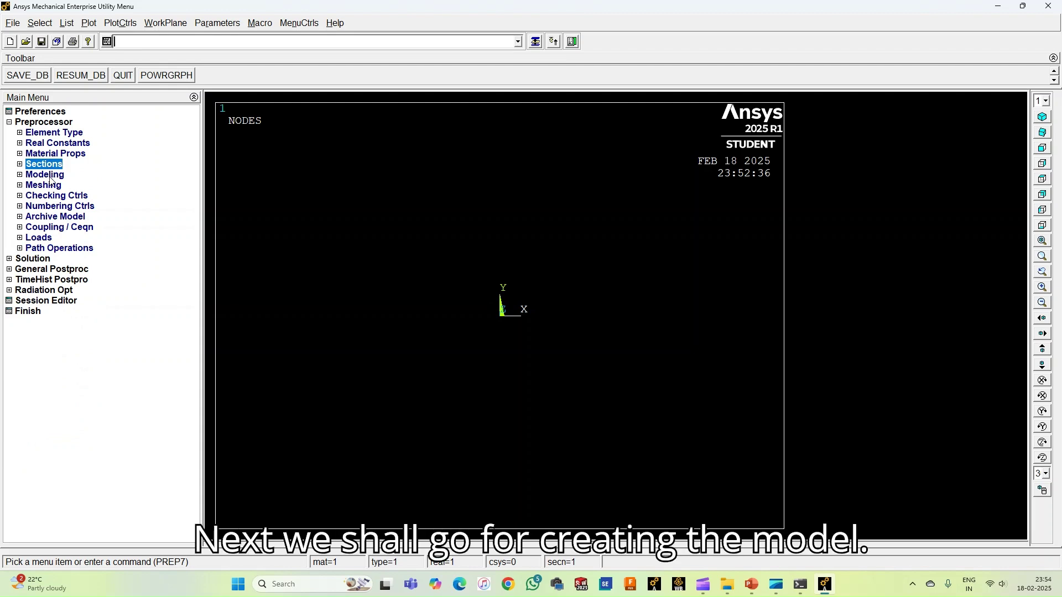
- Create node 1 at the origin of the active coordinate system, leaving its location and rotation values blank
left_click(45, 174)
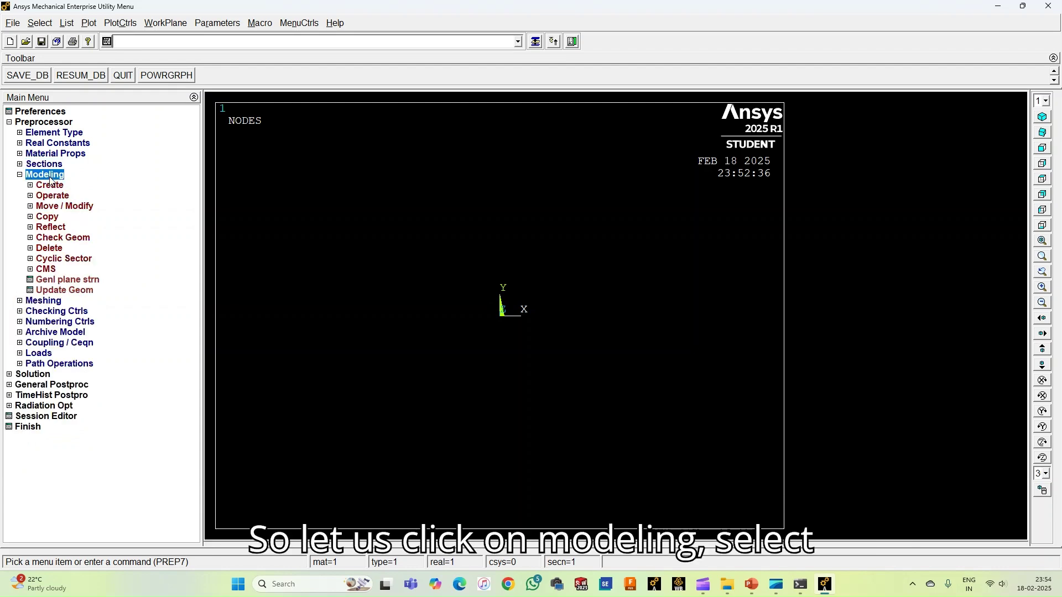
left_click(51, 187)
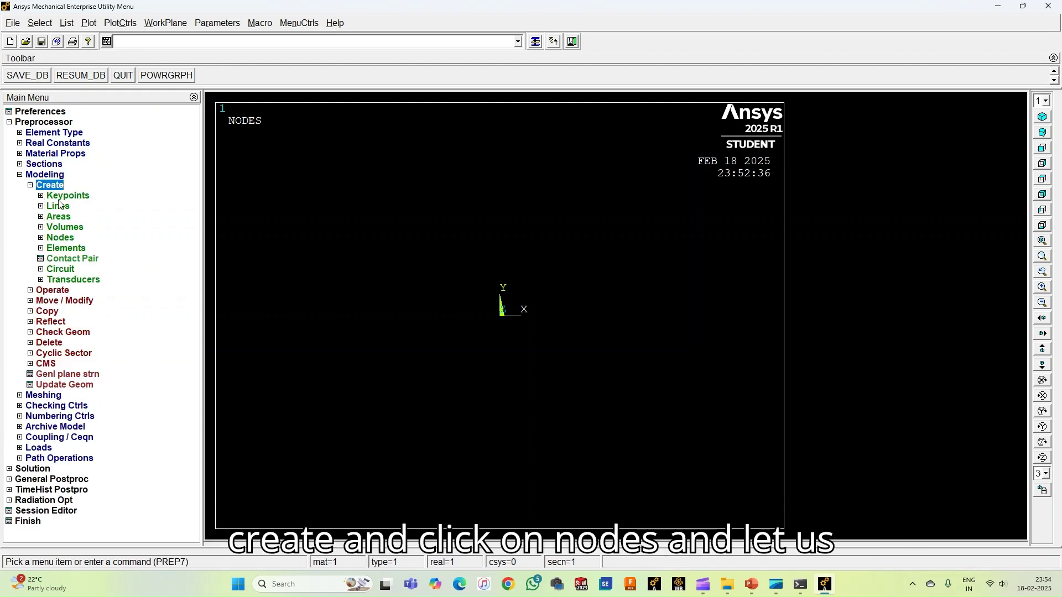
left_click(62, 238)
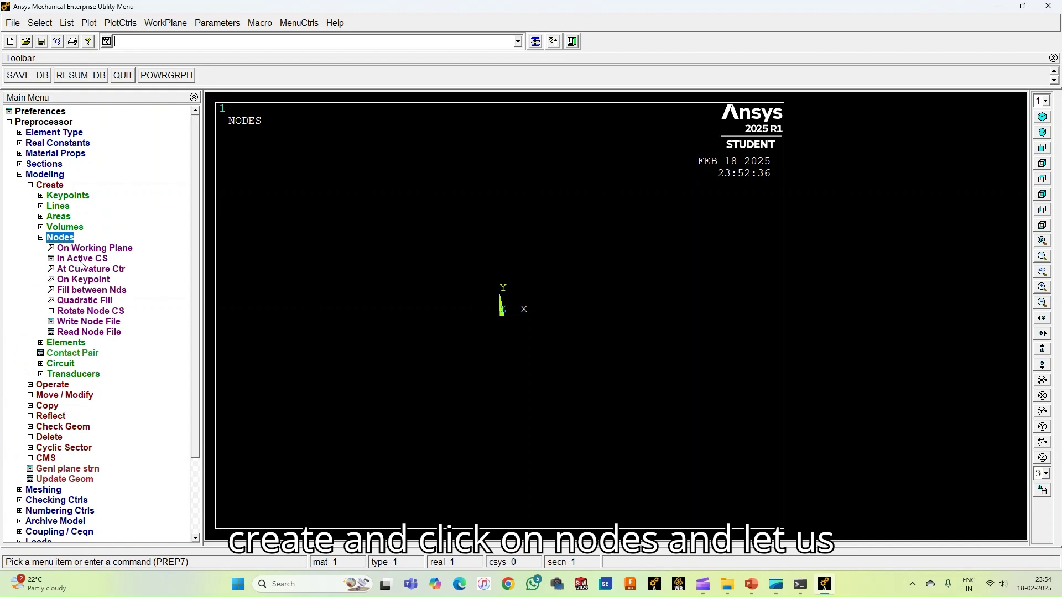
left_click(80, 259)
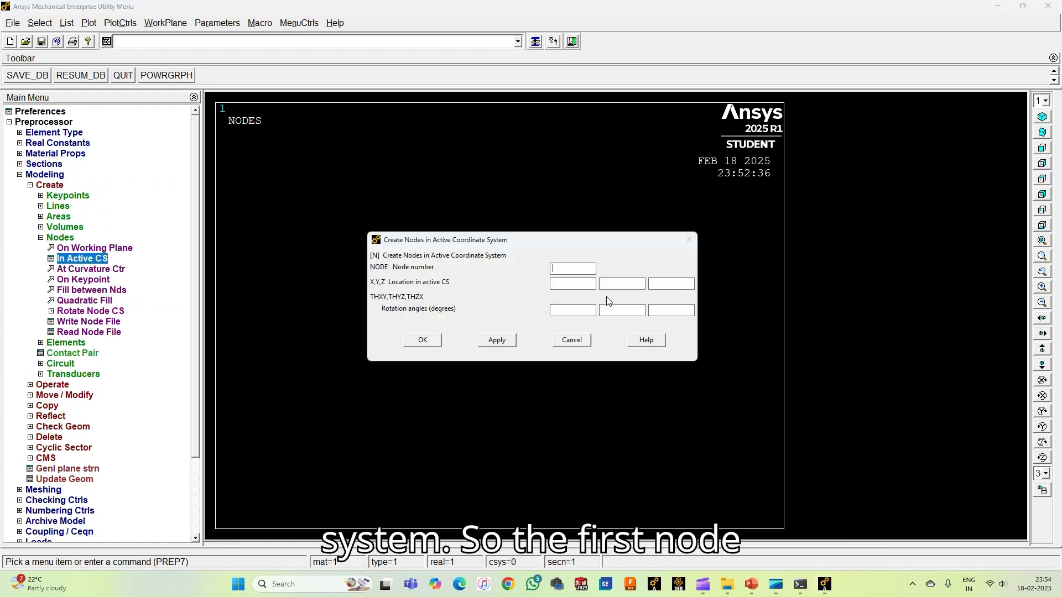
type("1")
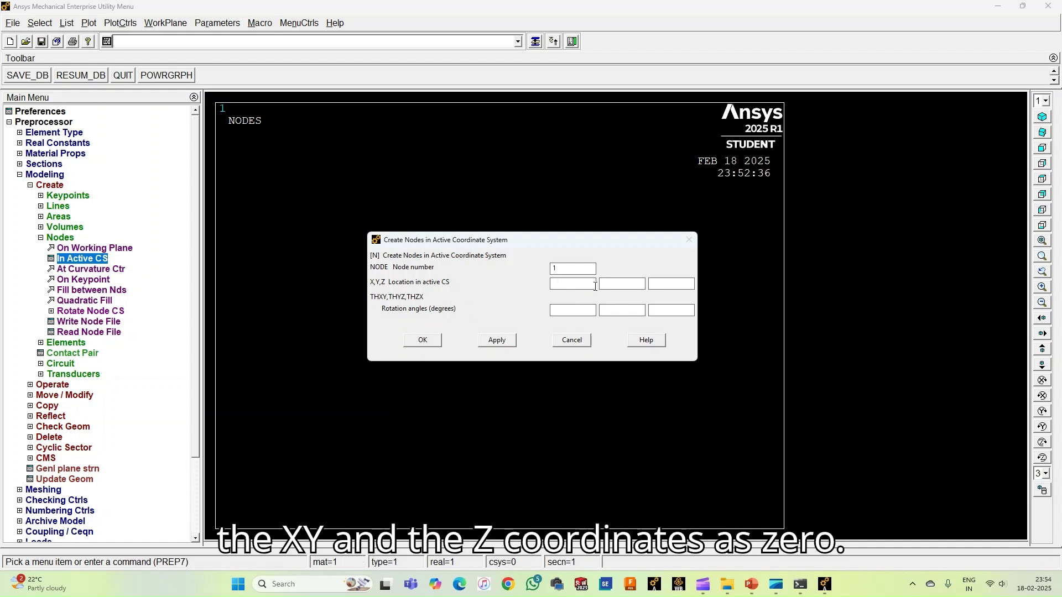
left_click(495, 341)
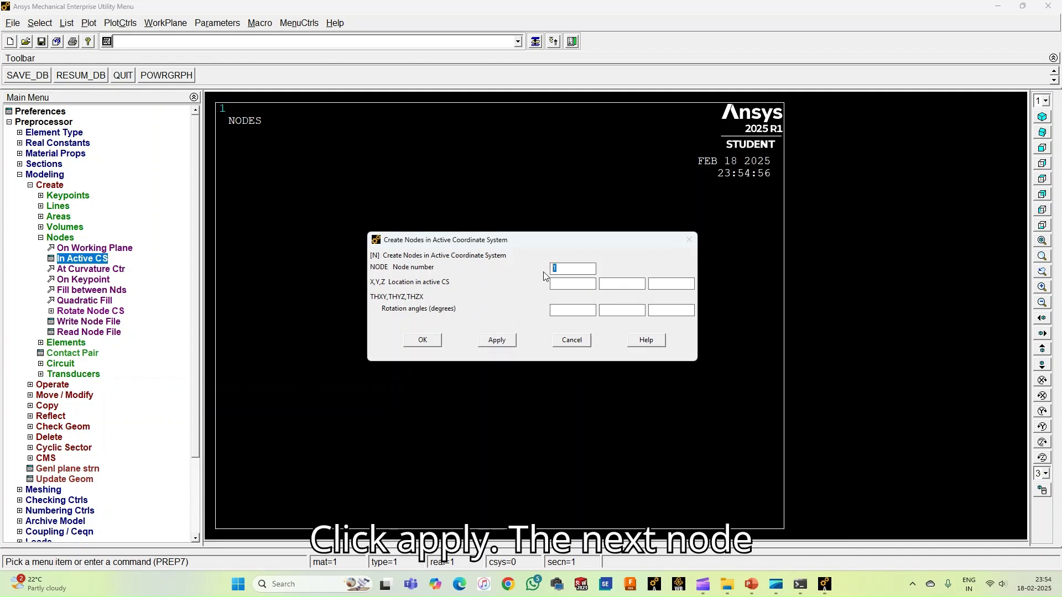
- Create node 2 in the active coordinate system at X = 900, leaving the other coordinates and rotation angles blank
type("2")
left_click(556, 283)
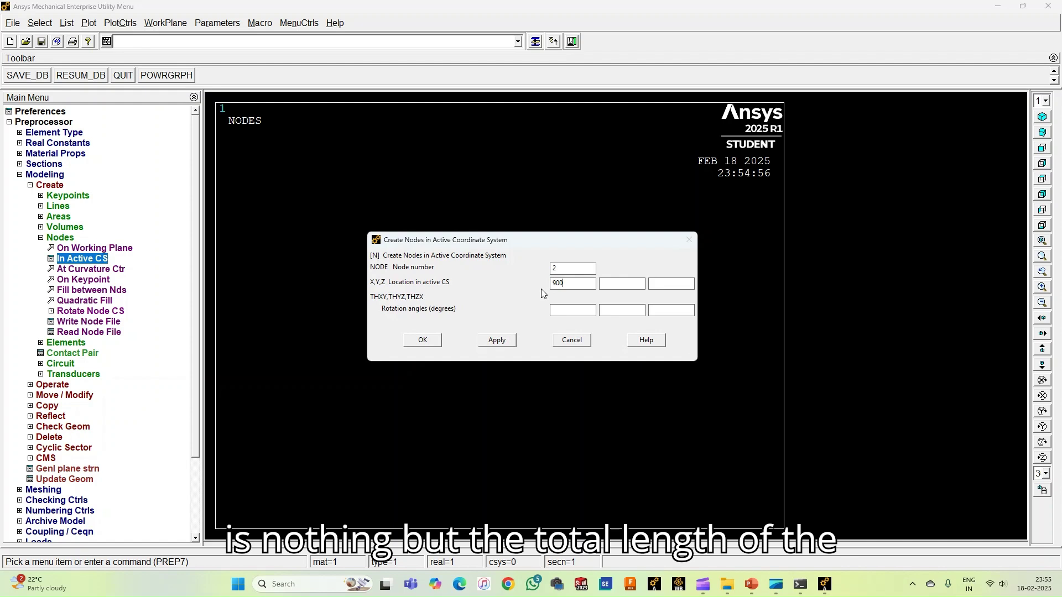
left_click(429, 339)
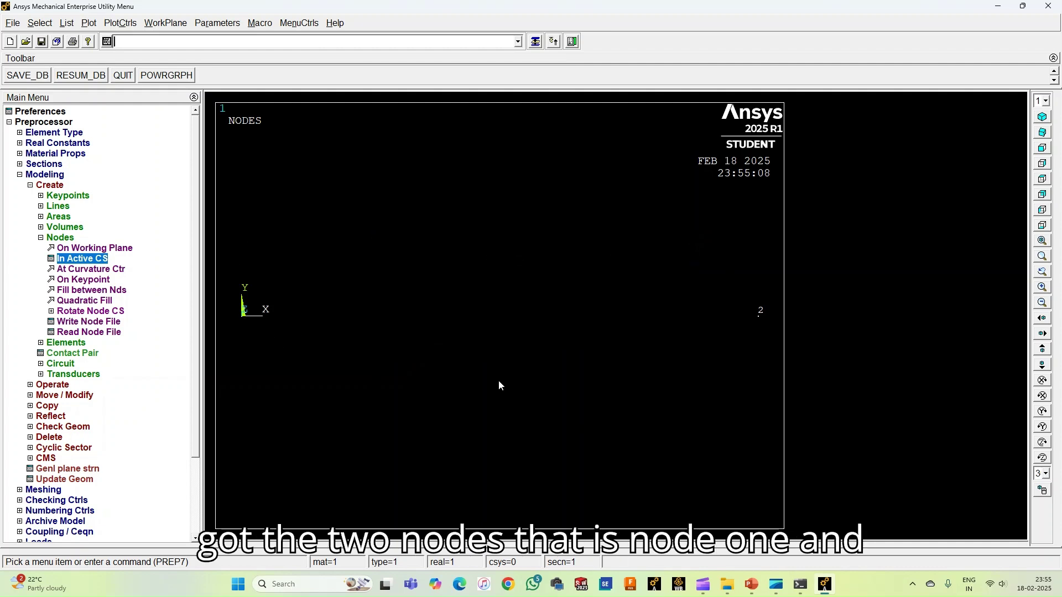
- Create an auto-numbered element through nodes 1 and 2 to form the bar
left_click(62, 238)
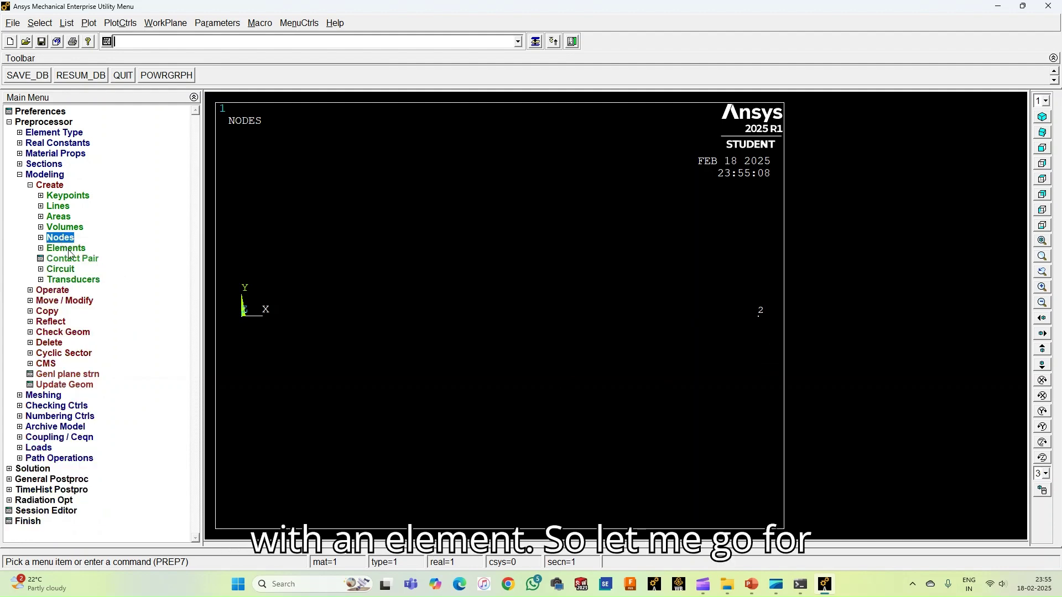
left_click(68, 249)
left_click(84, 270)
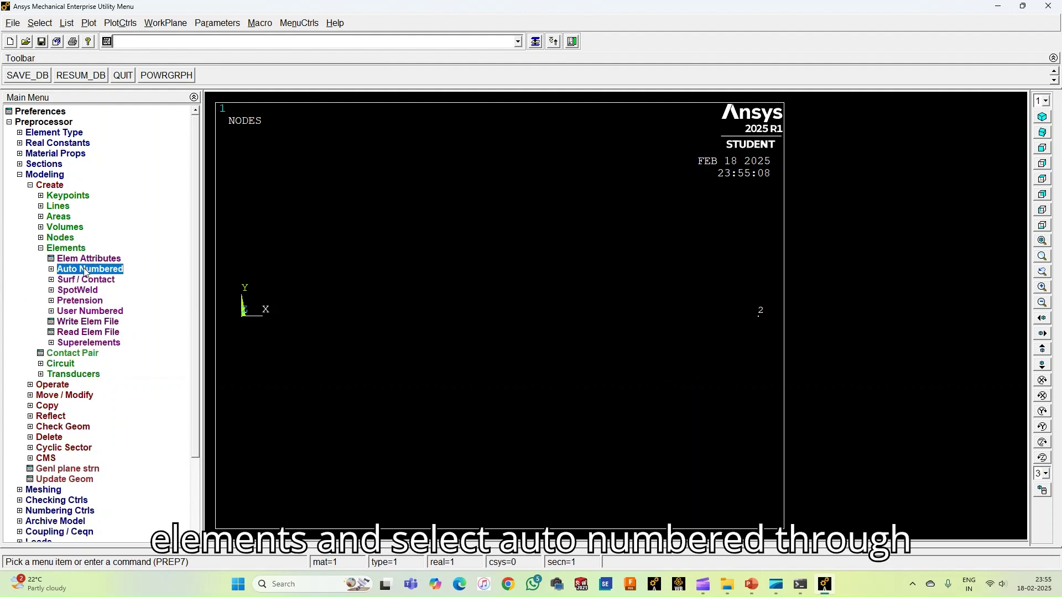
left_click(93, 281)
left_click(242, 316)
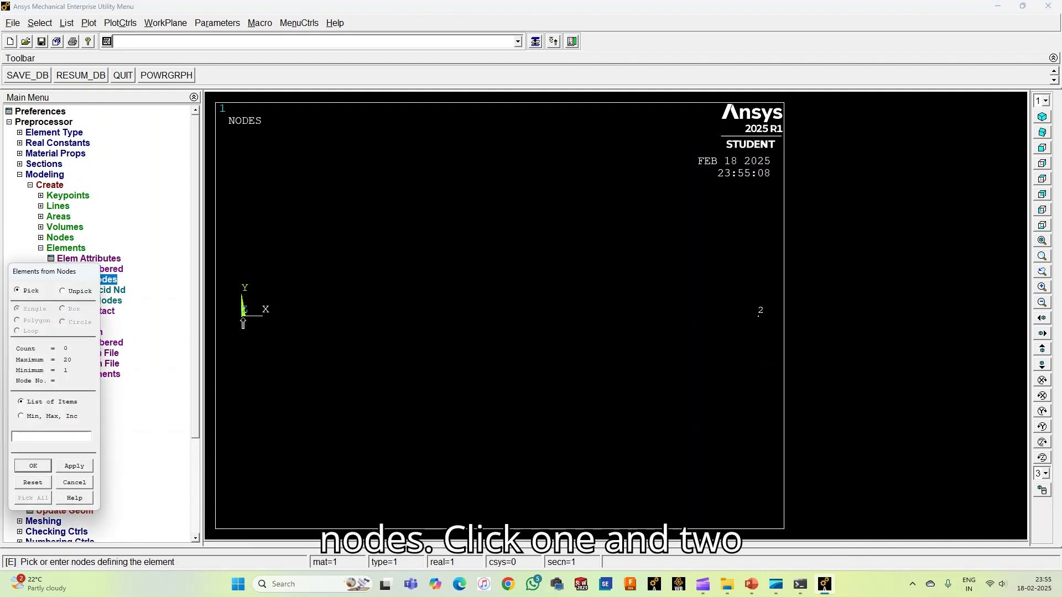
left_click(759, 316)
left_click(44, 467)
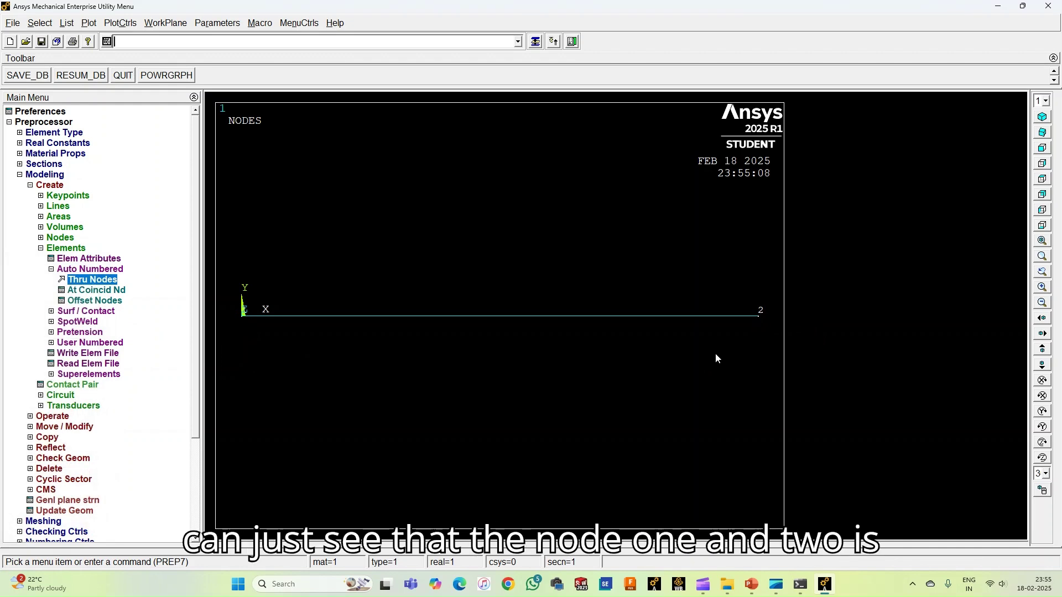
left_click(78, 270)
left_click(66, 248)
left_click(51, 187)
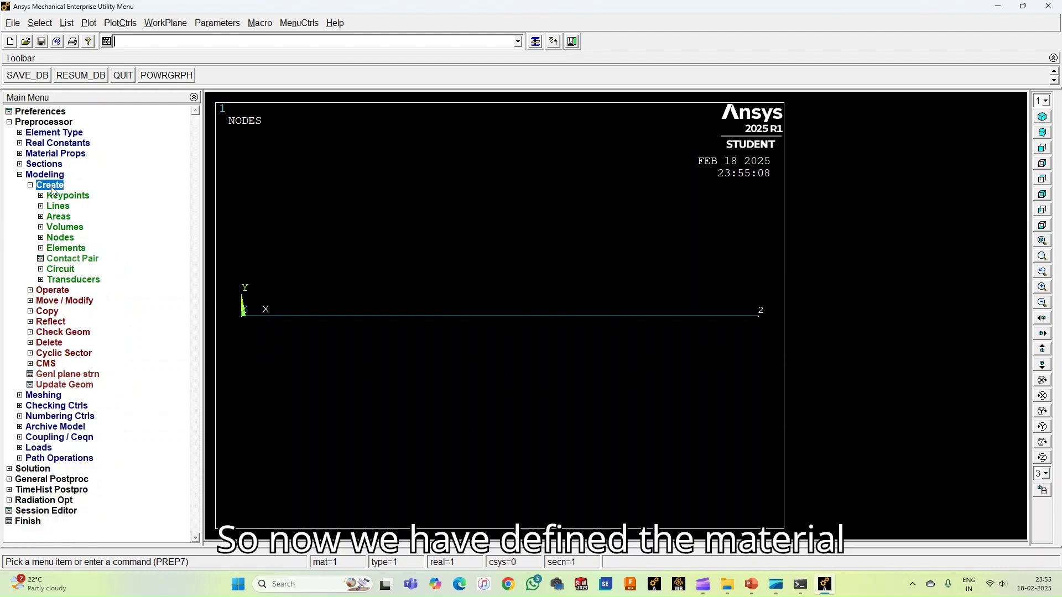
left_click(49, 176)
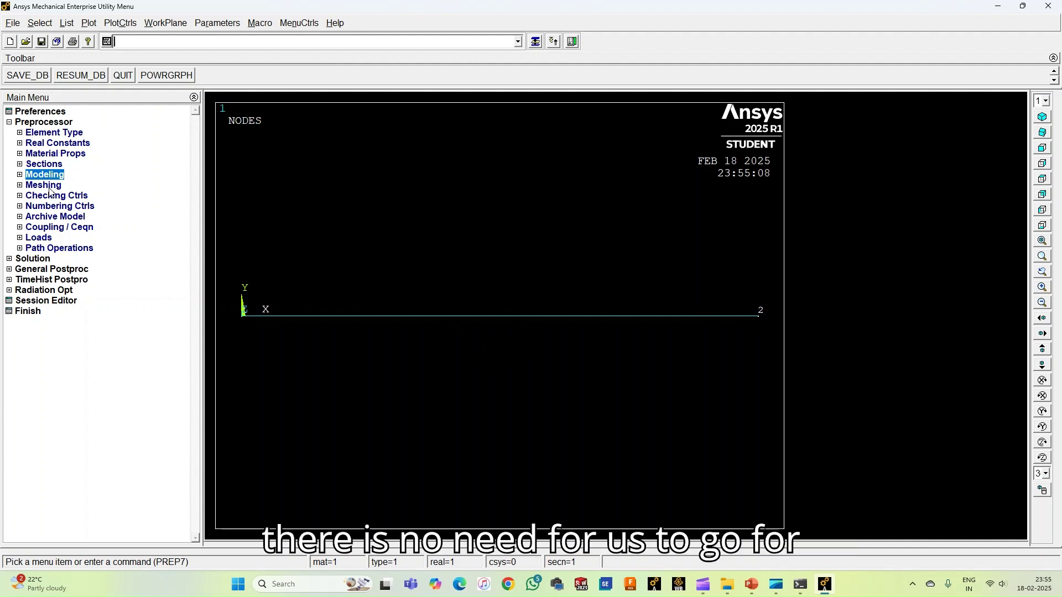
- Apply a structural displacement constraint to node 1, fixing All DOF with a constant value of 0
left_click(45, 241)
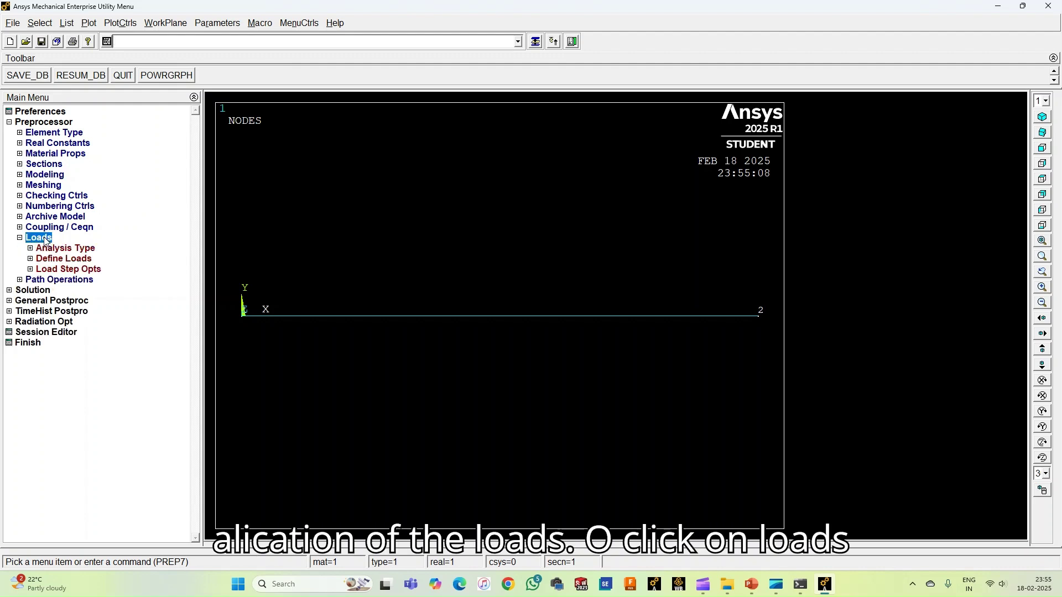
left_click(63, 259)
left_click(61, 281)
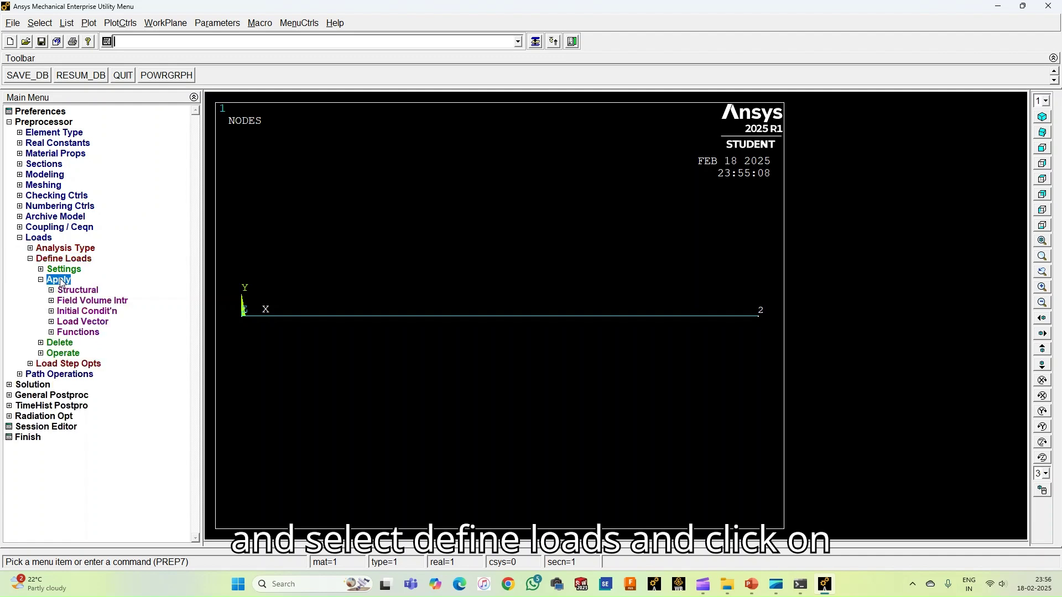
left_click(74, 291)
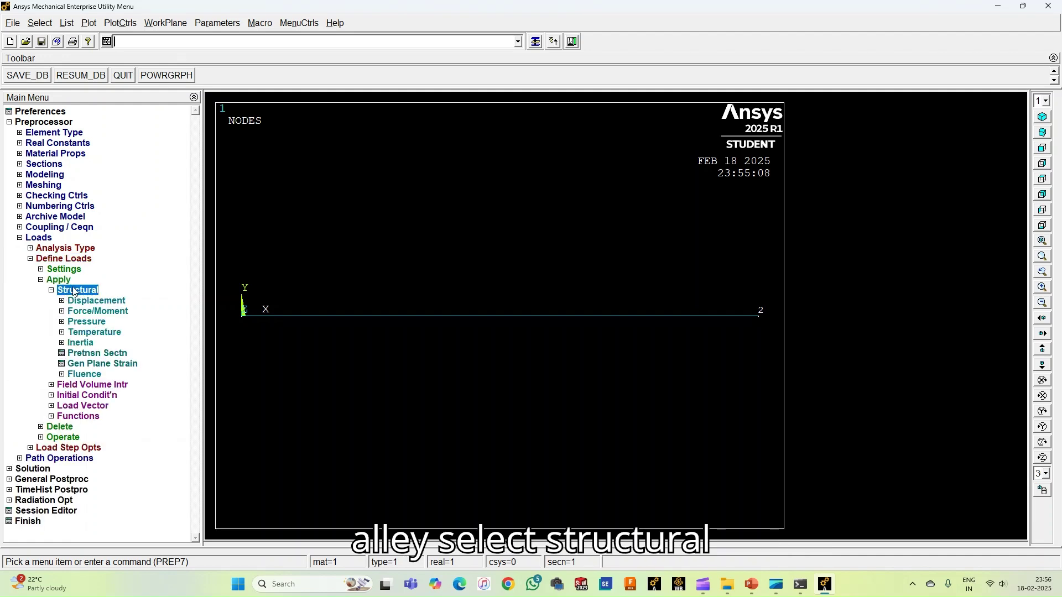
left_click(86, 304)
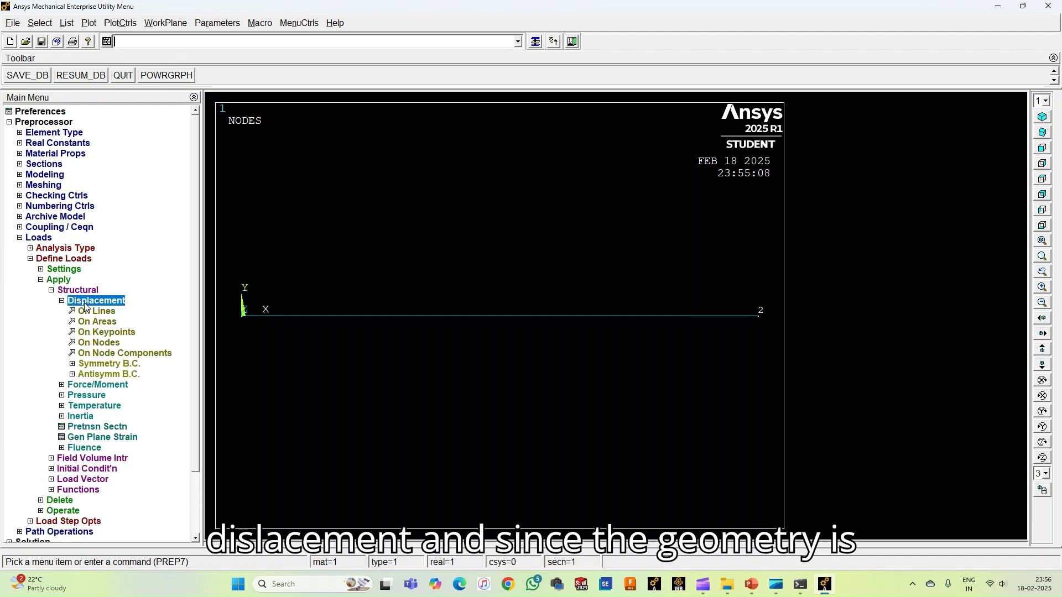
left_click(113, 343)
left_click(242, 314)
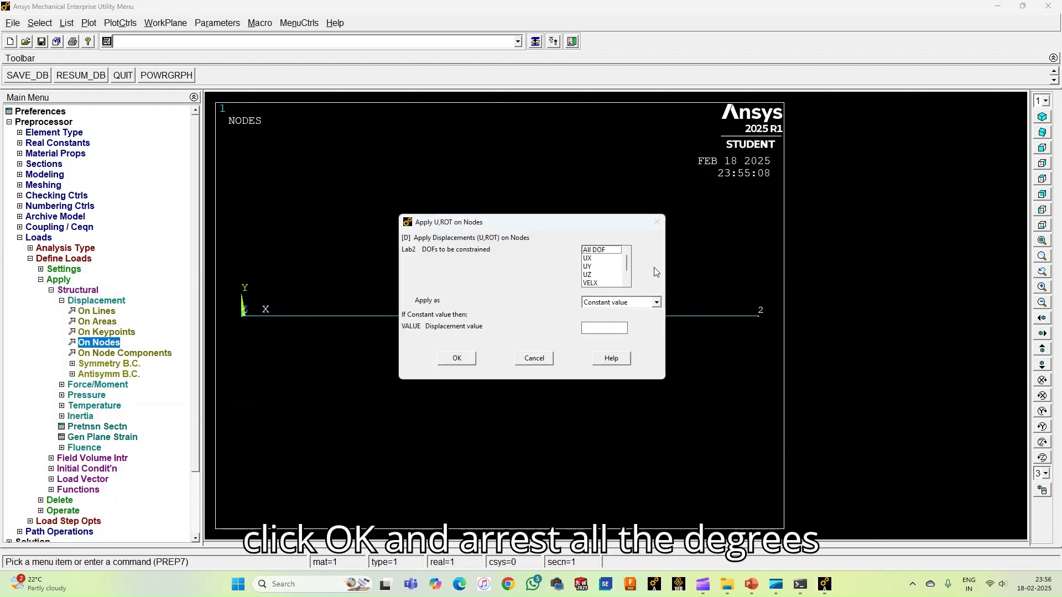
left_click(602, 250)
left_click(596, 330)
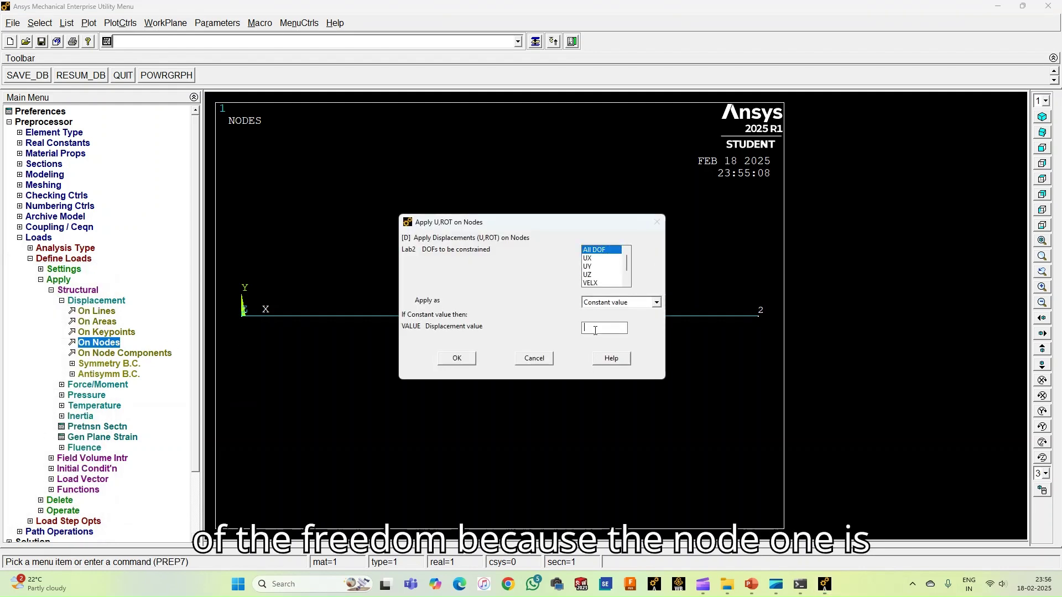
type("0")
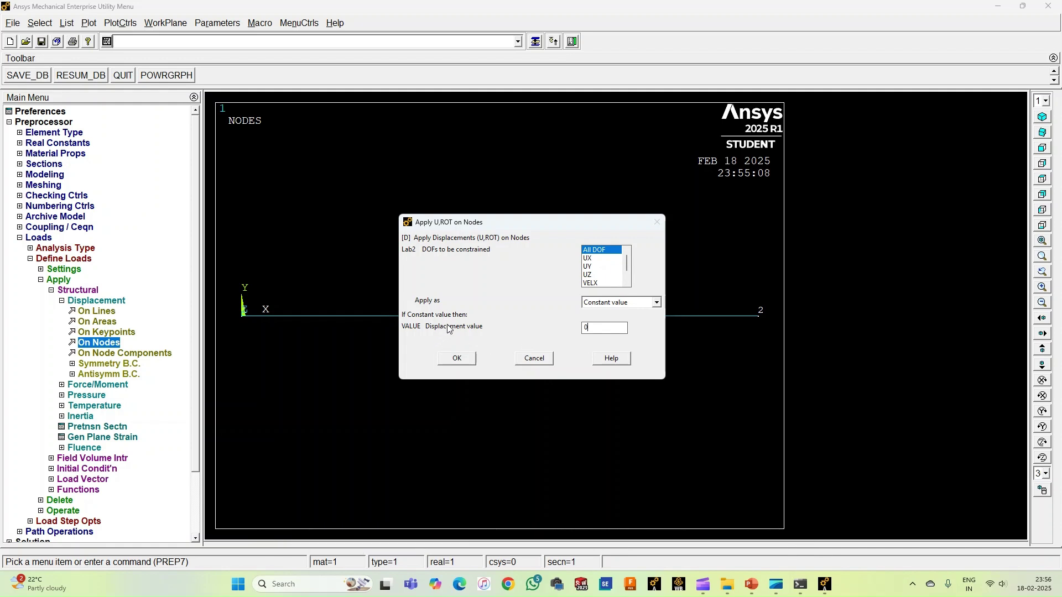
left_click(457, 360)
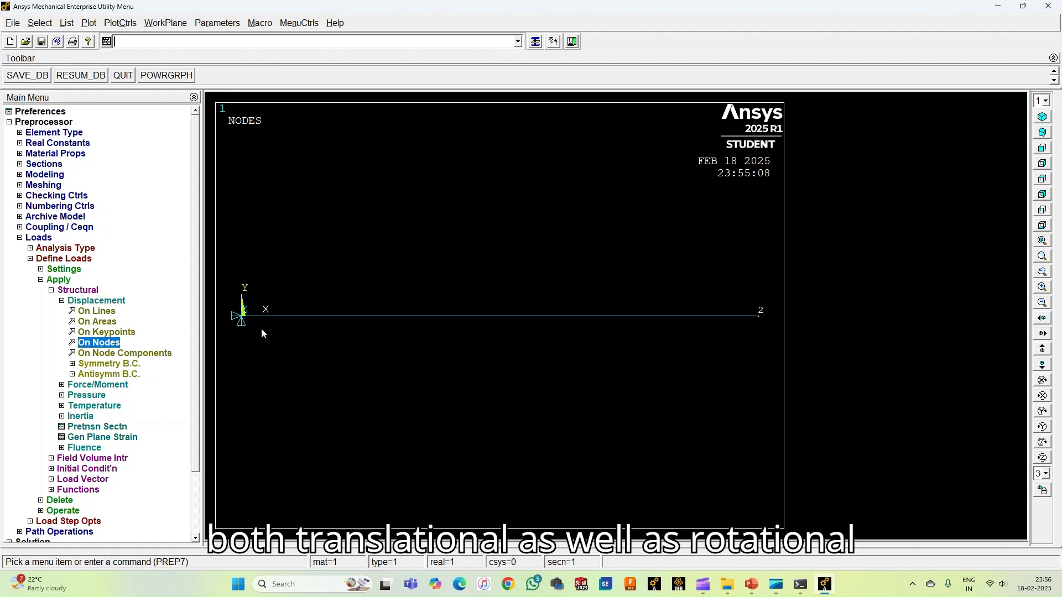
left_click(95, 302)
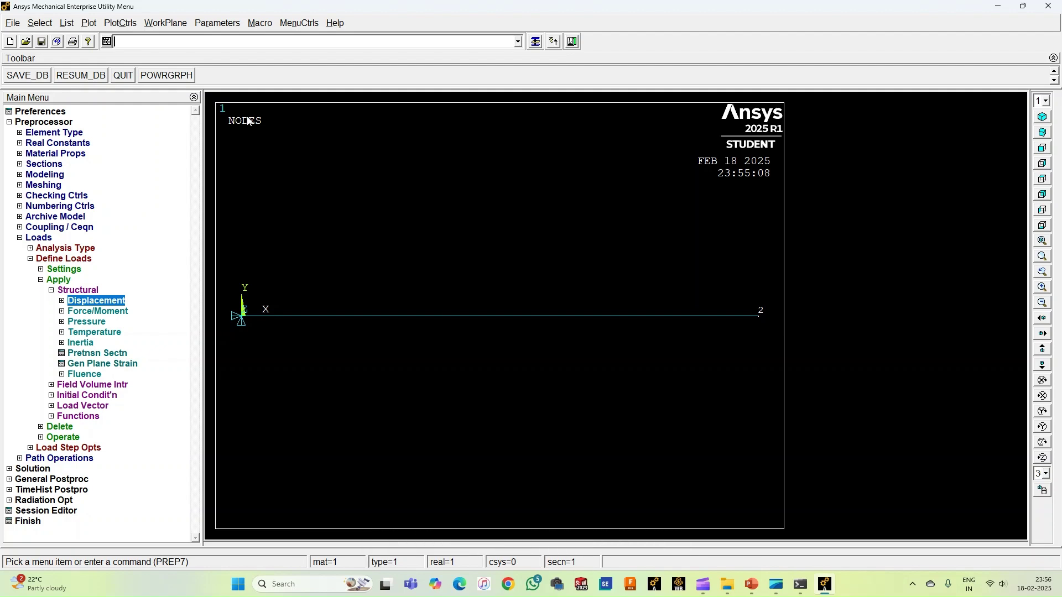
- Apply an 800 N force in the X direction to node 2 with the command f,2,fx,800
type("F")
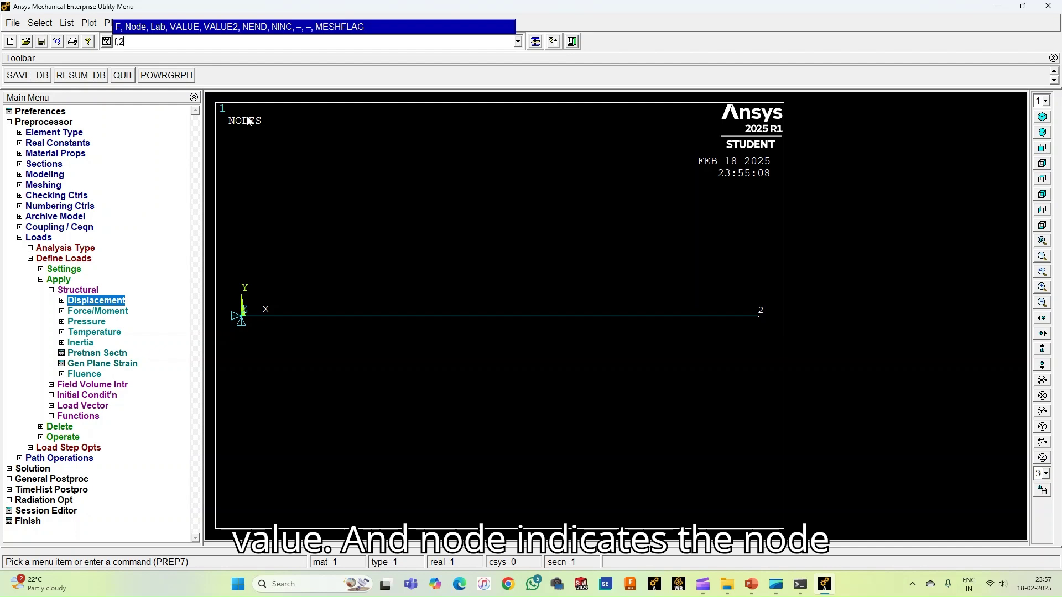
type(",2")
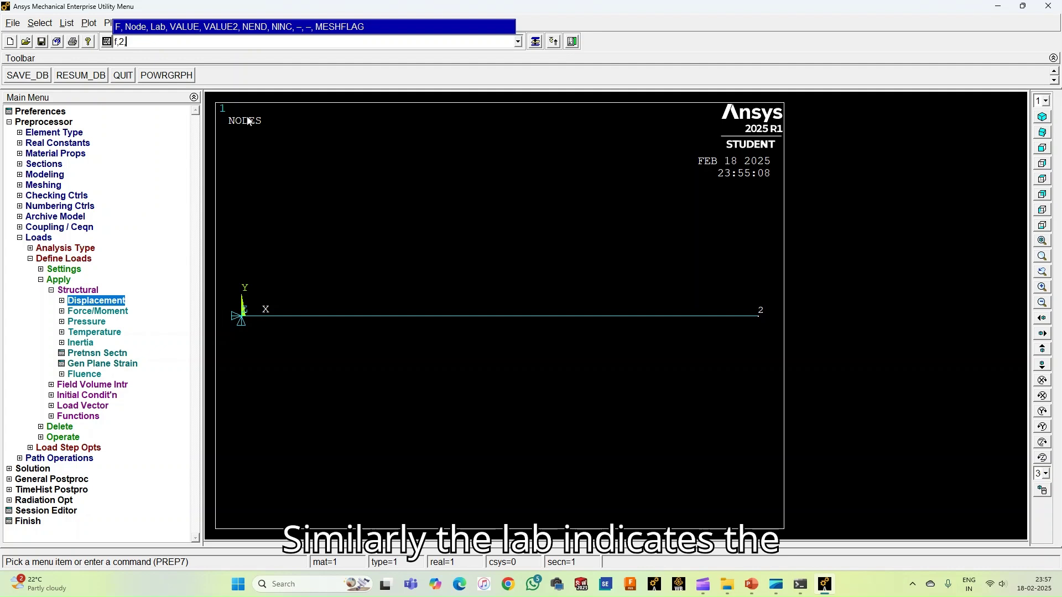
type(",f")
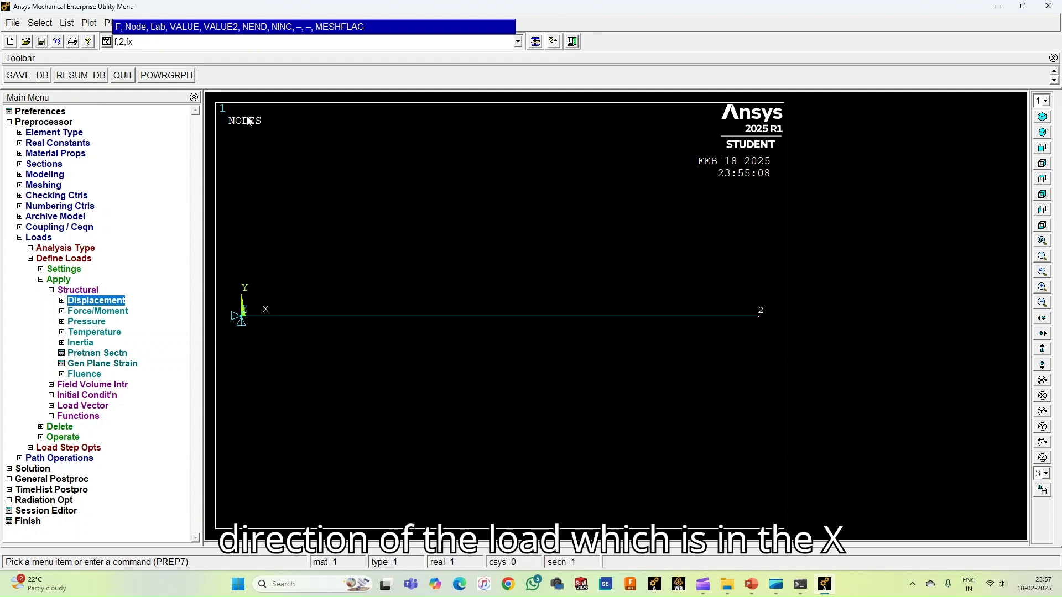
type("x")
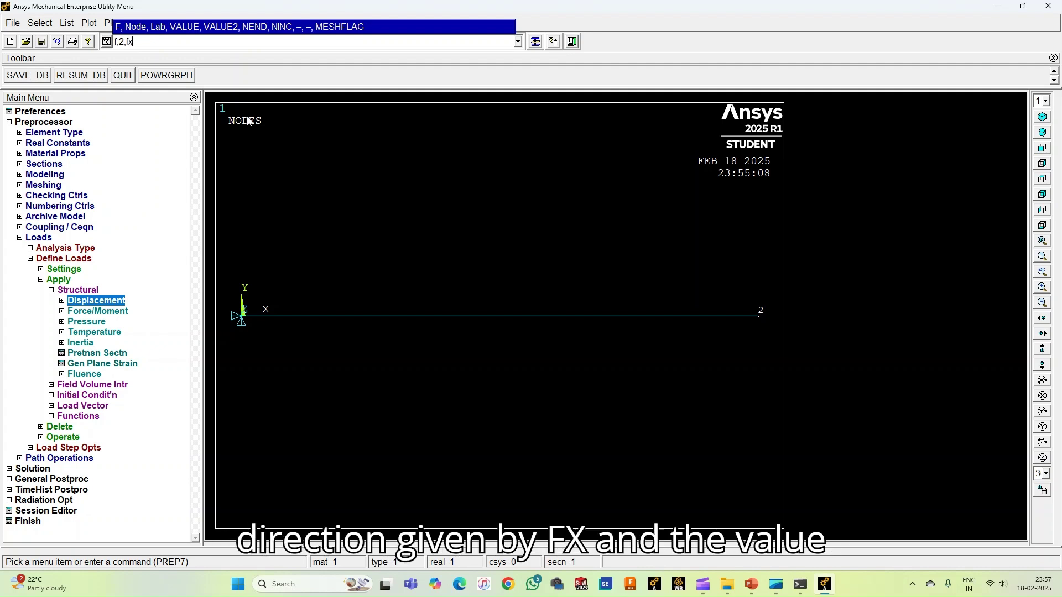
type(",800")
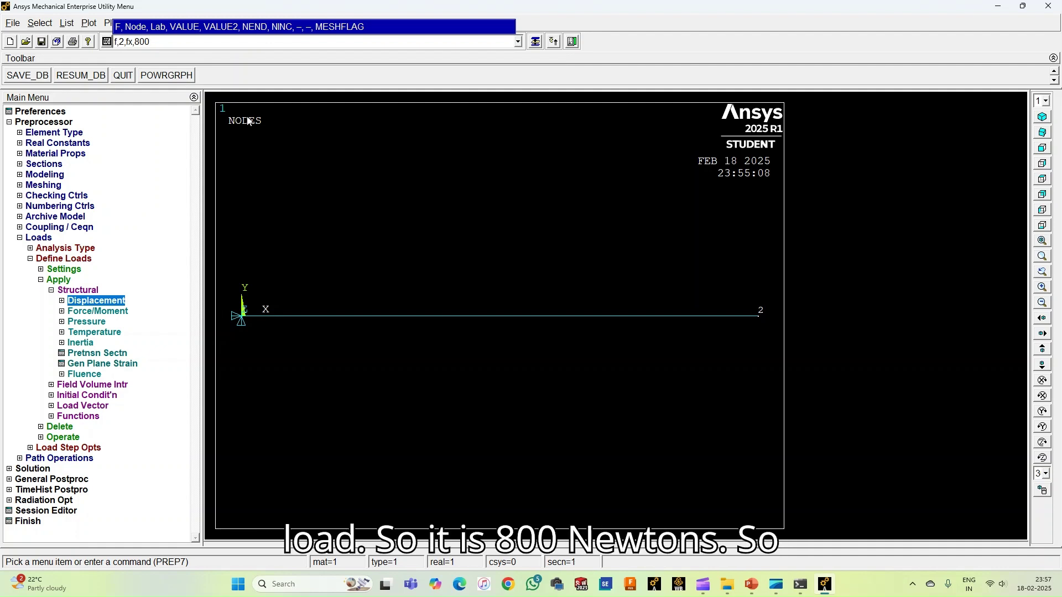
key("Return")
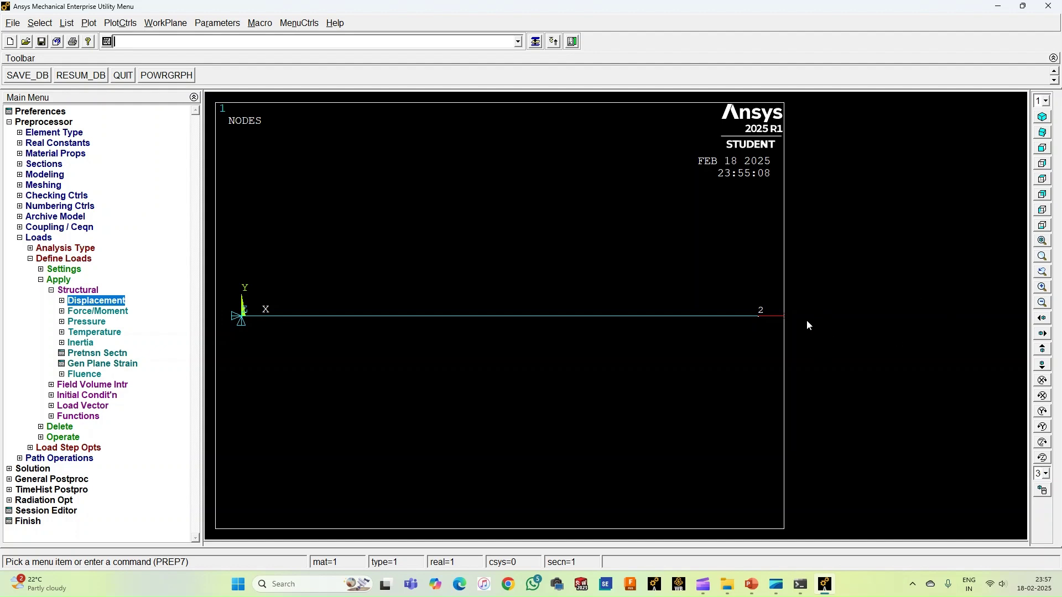
- Examine the bar model's support at node 1 and the force at node 2 in the fitted view
left_click(1041, 240)
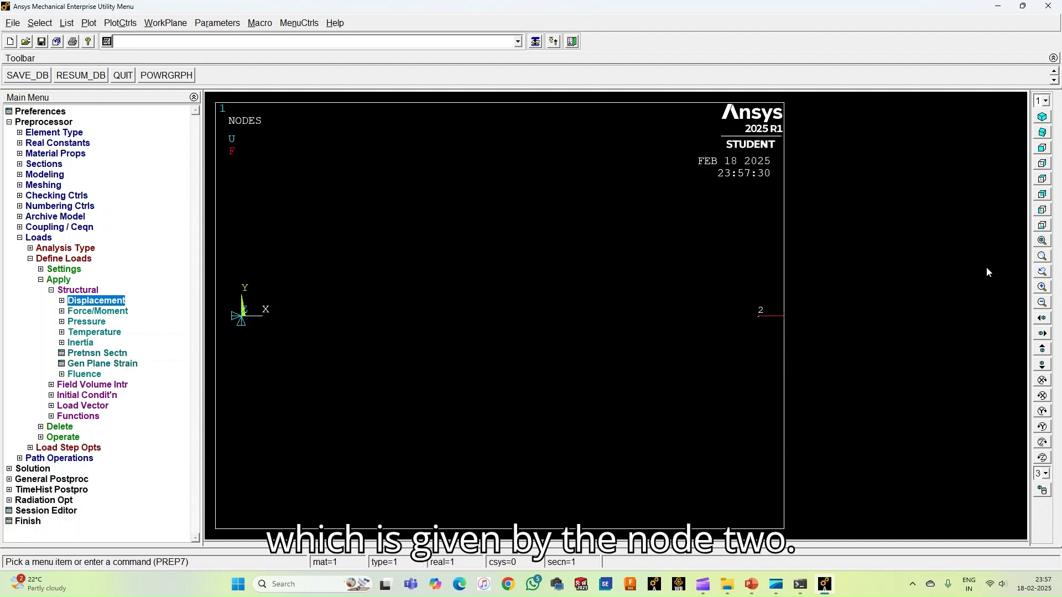
left_click(1041, 240)
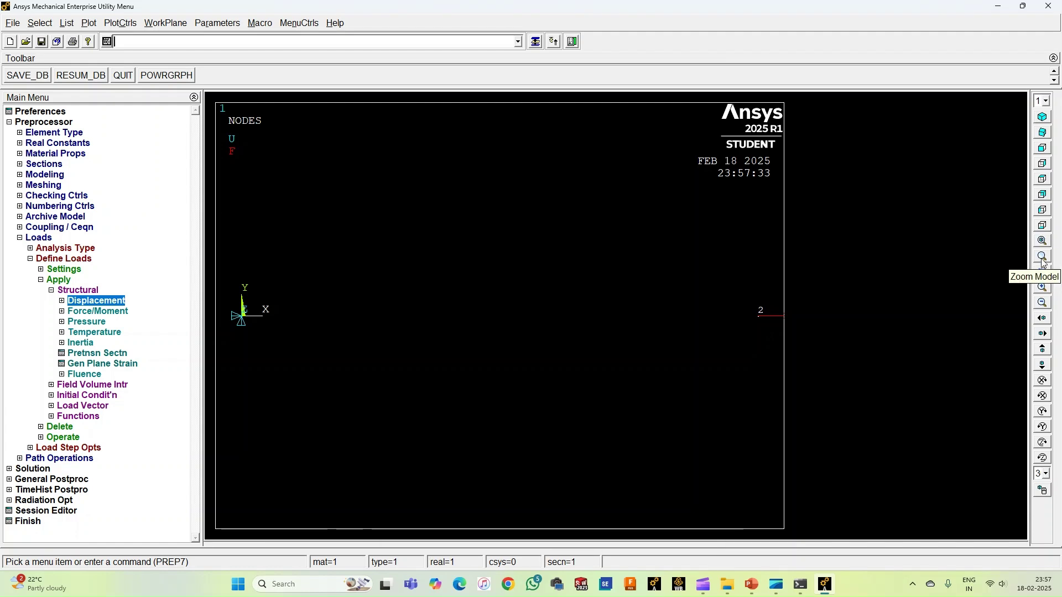
scroll(582, 329, "up", 1)
scroll(581, 330, "down", 1)
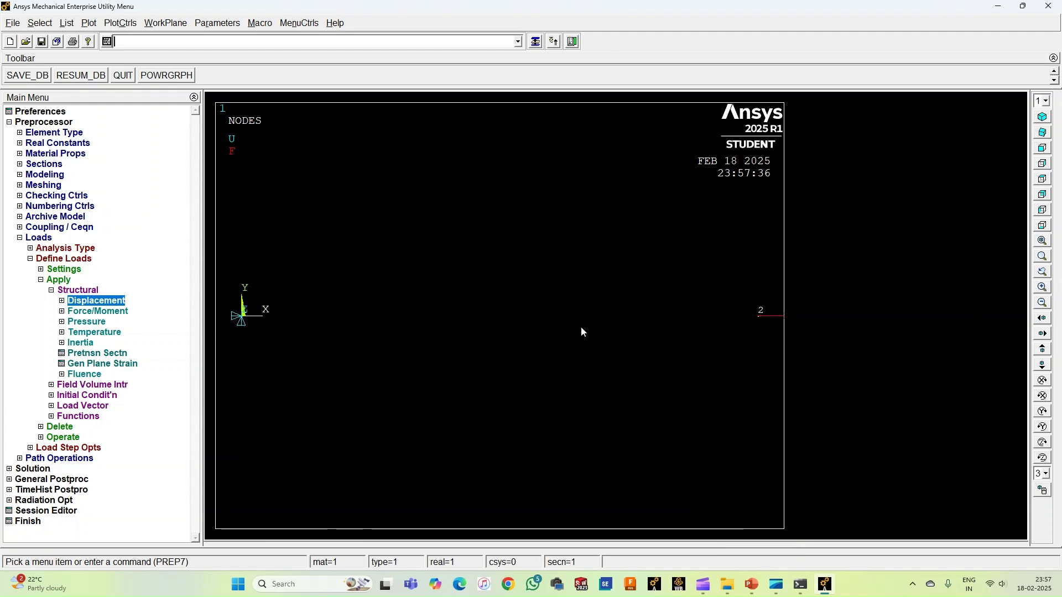
scroll(581, 328, "up", 1)
scroll(581, 327, "down", 1)
scroll(582, 328, "up", 1)
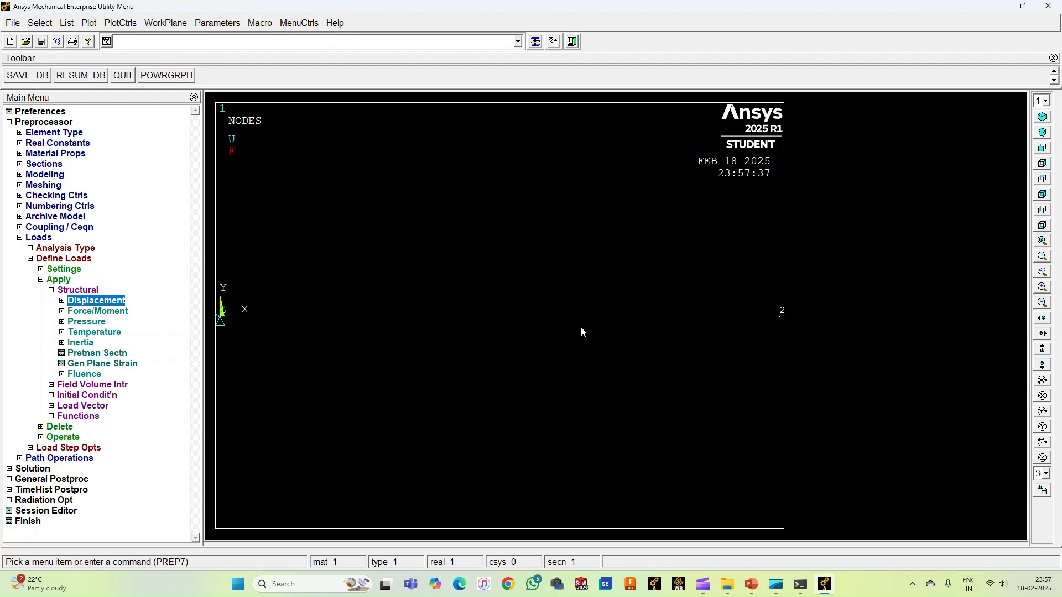
scroll(581, 327, "up", 1)
left_click(1043, 241)
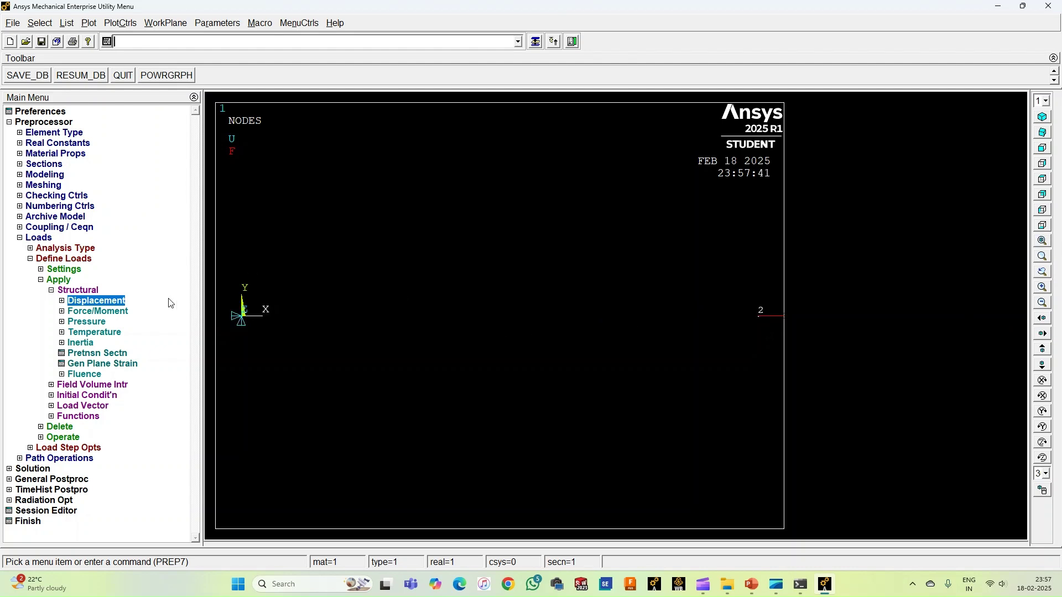
- Solve the current load step, accepting the summarized solution options, and close the completion note and status listing
left_click(67, 290)
left_click(64, 283)
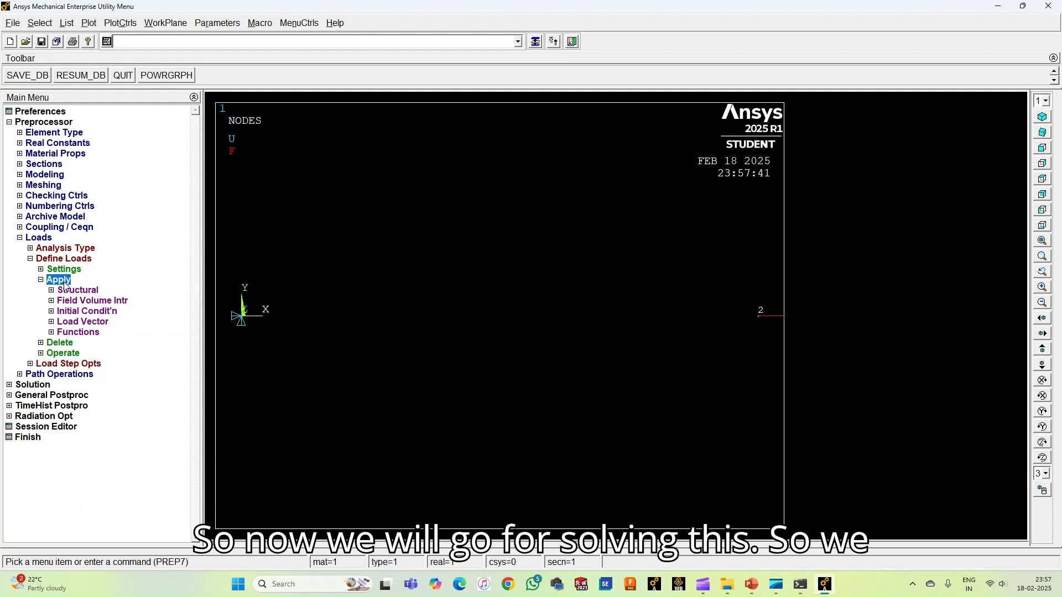
left_click(64, 281)
left_click(60, 259)
left_click(44, 236)
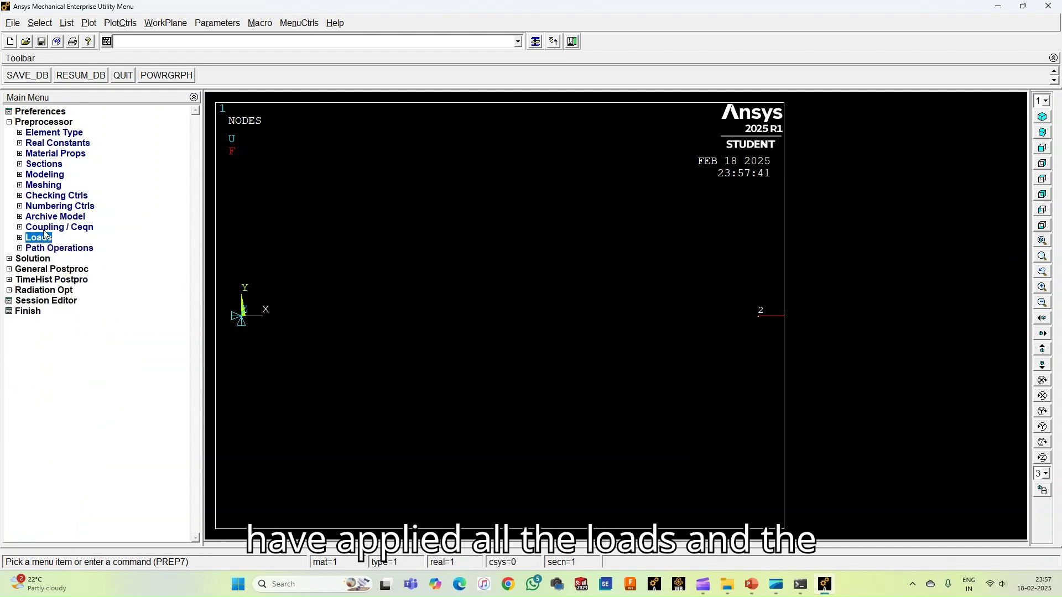
left_click(35, 260)
left_click(35, 260)
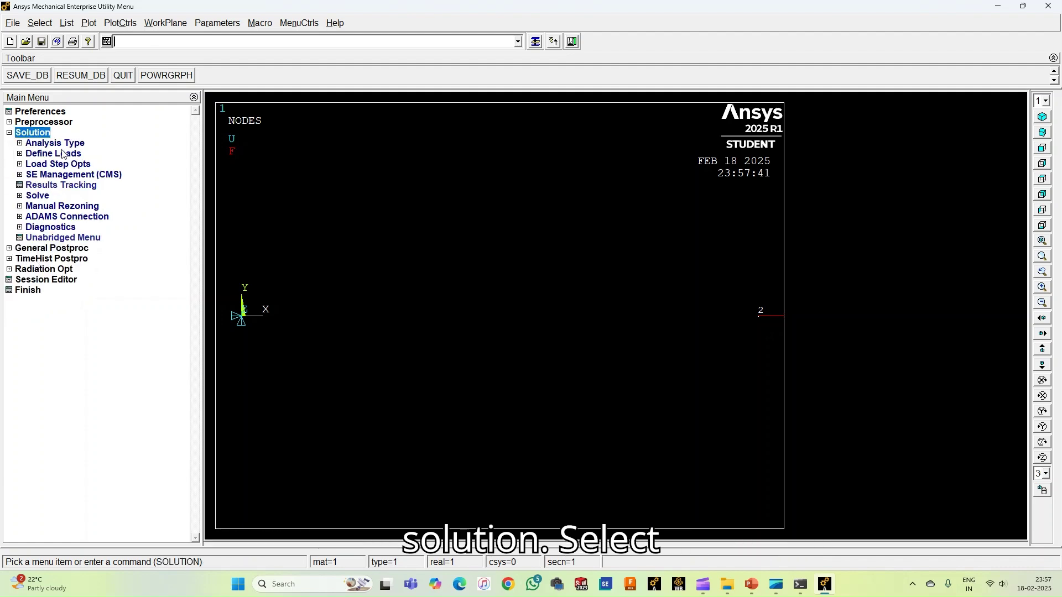
left_click(37, 197)
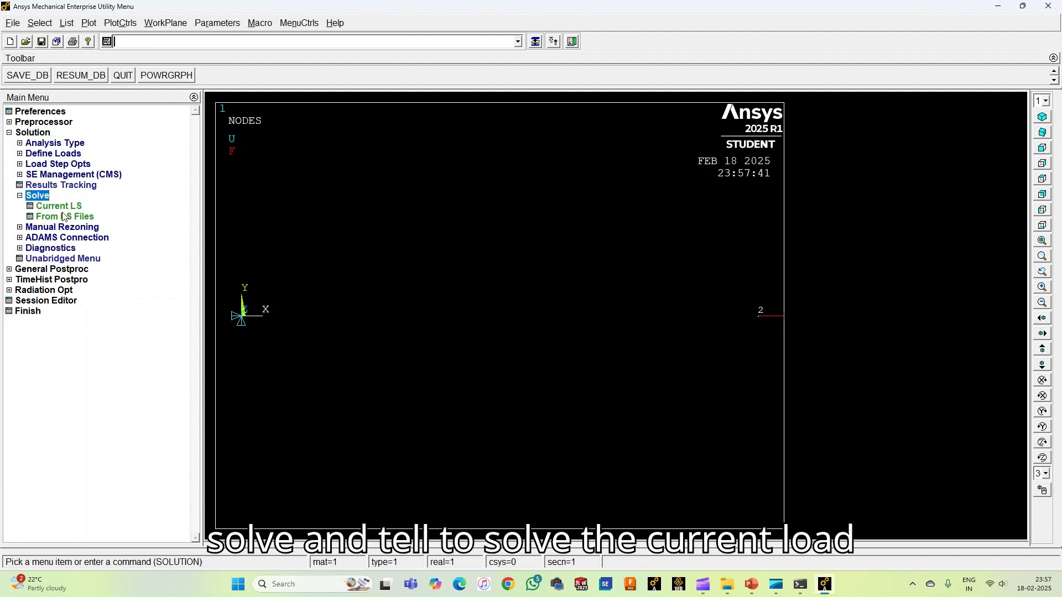
left_click(60, 207)
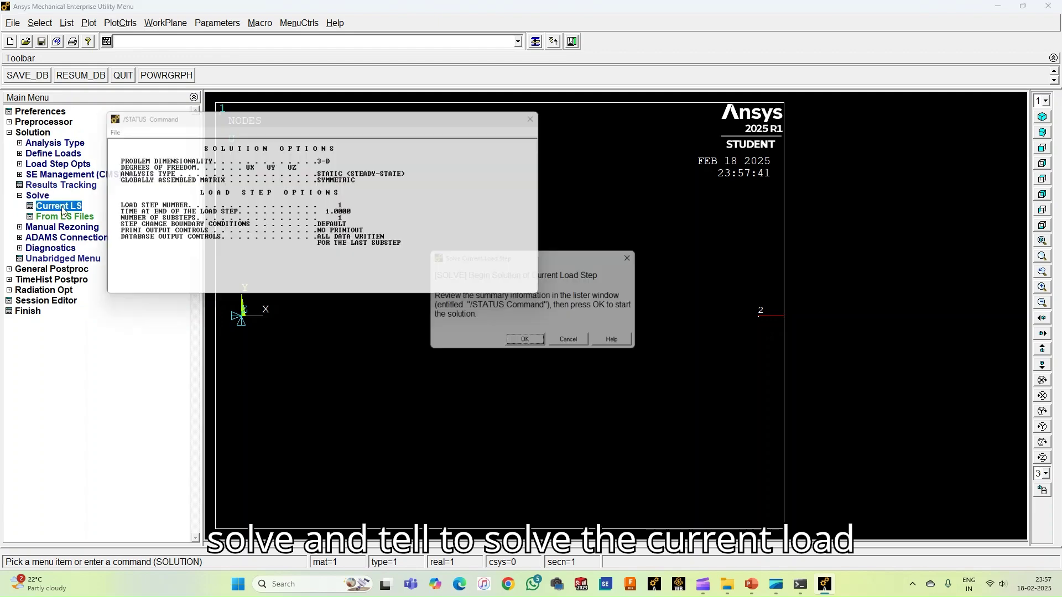
left_click(520, 341)
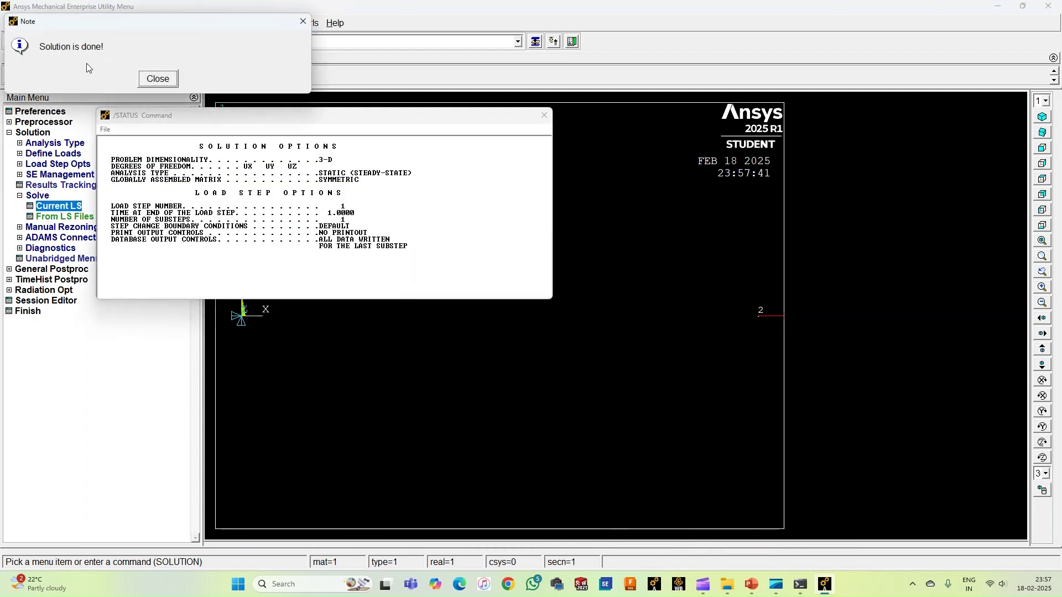
left_click(158, 78)
left_click(544, 115)
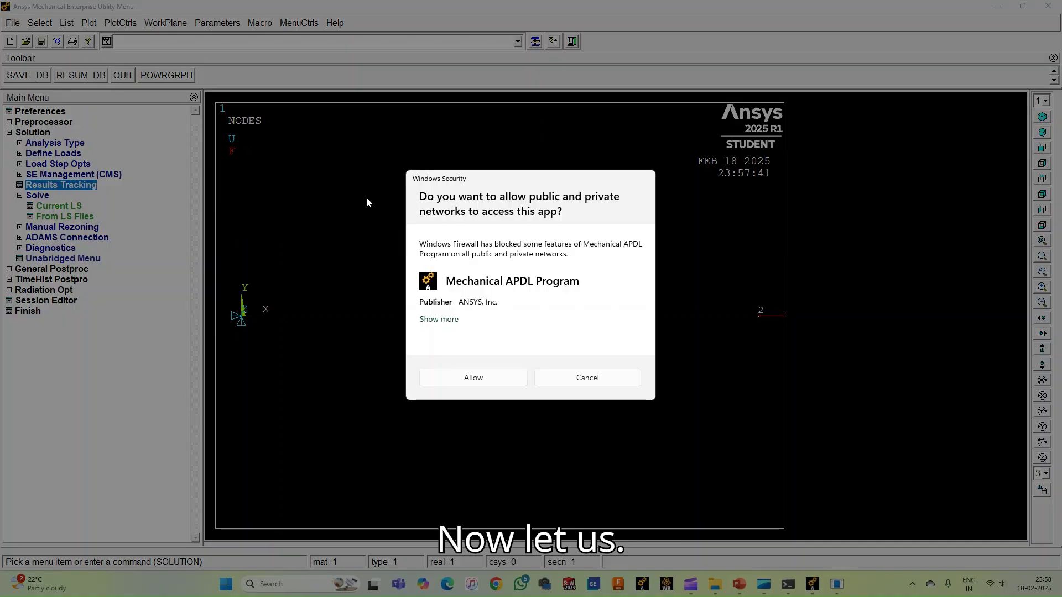
- Allow the Mechanical APDL Program network access, close the solution phase commands, and enter the General Postprocessor
left_click(496, 376)
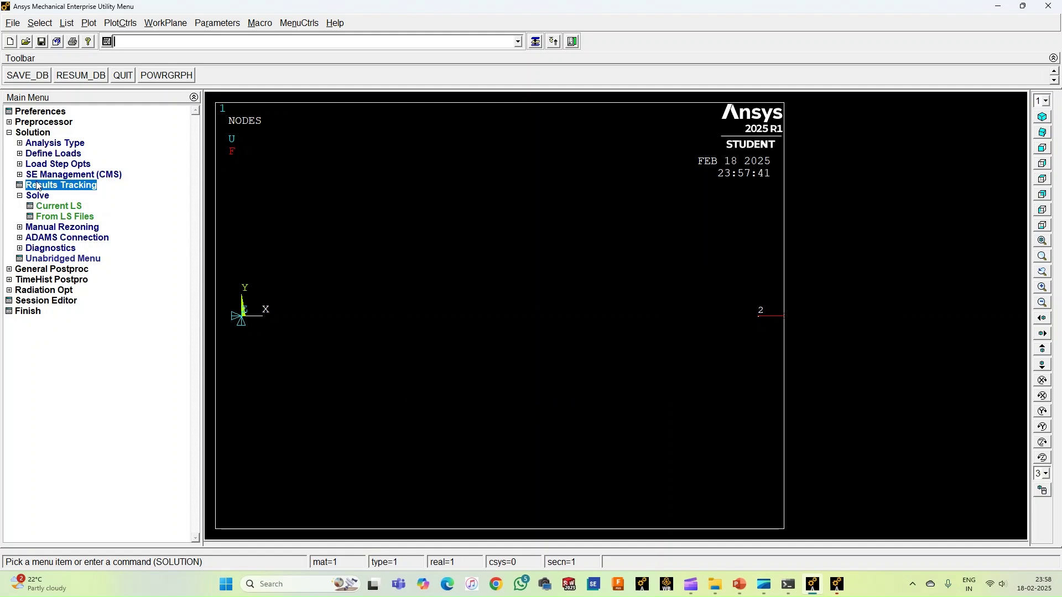
left_click(37, 196)
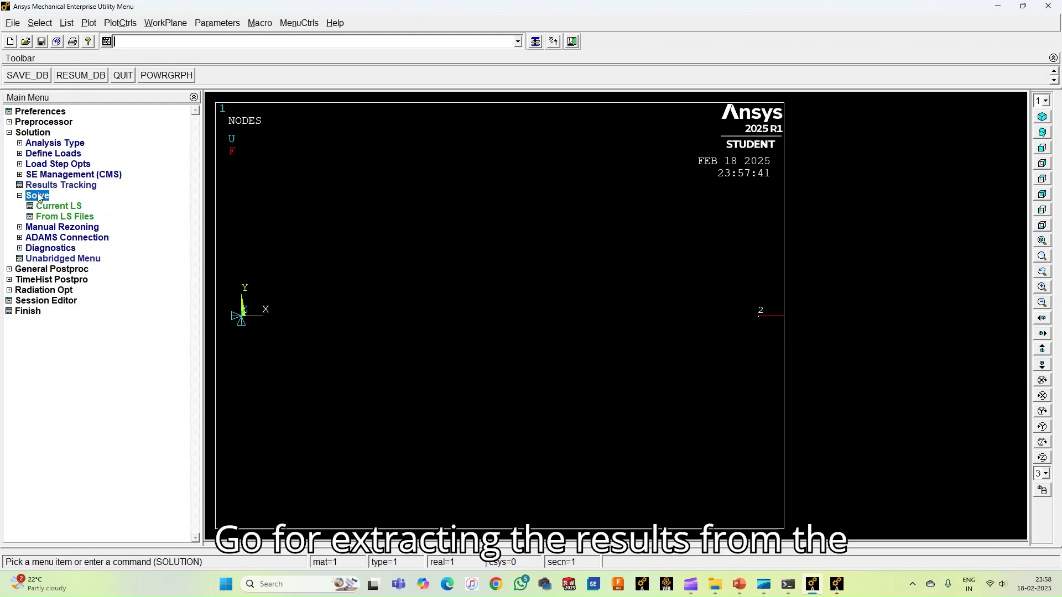
left_click(39, 135)
left_click(39, 136)
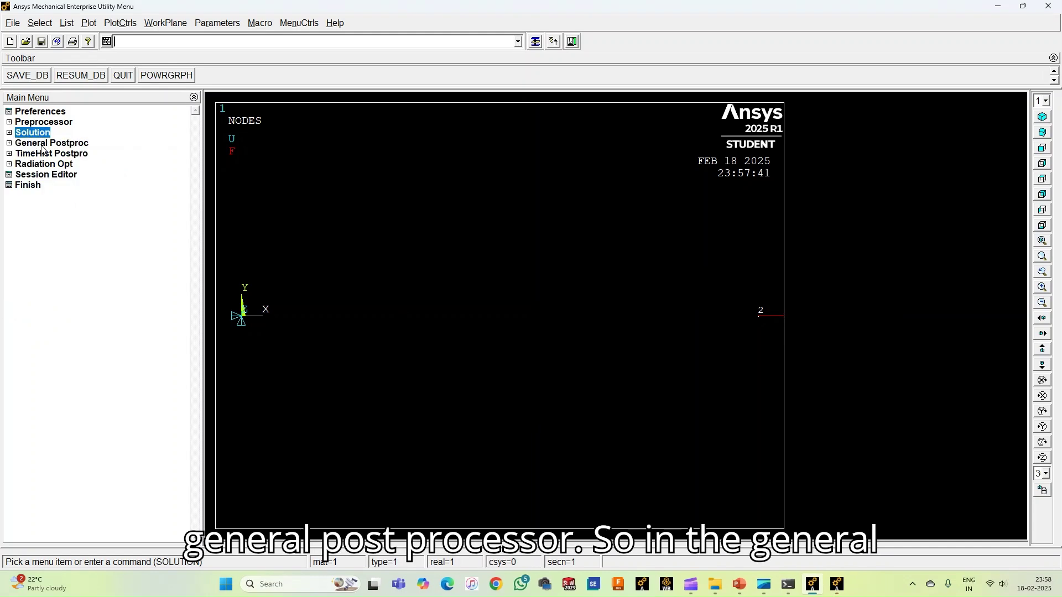
left_click(42, 144)
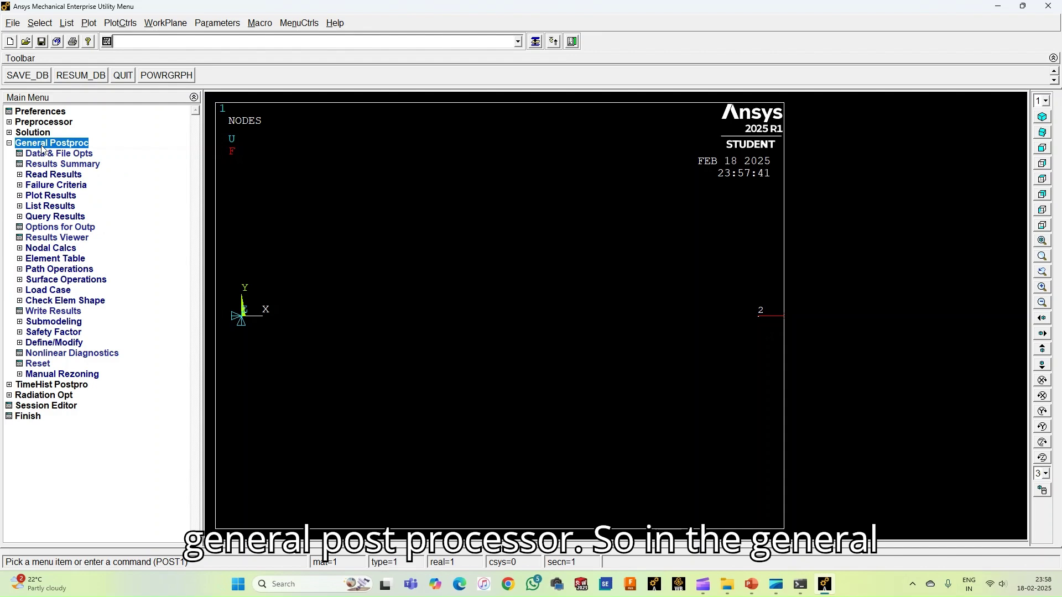
- List the reaction solution for all items, check the FX reaction at node 1, and close the listing
left_click(40, 207)
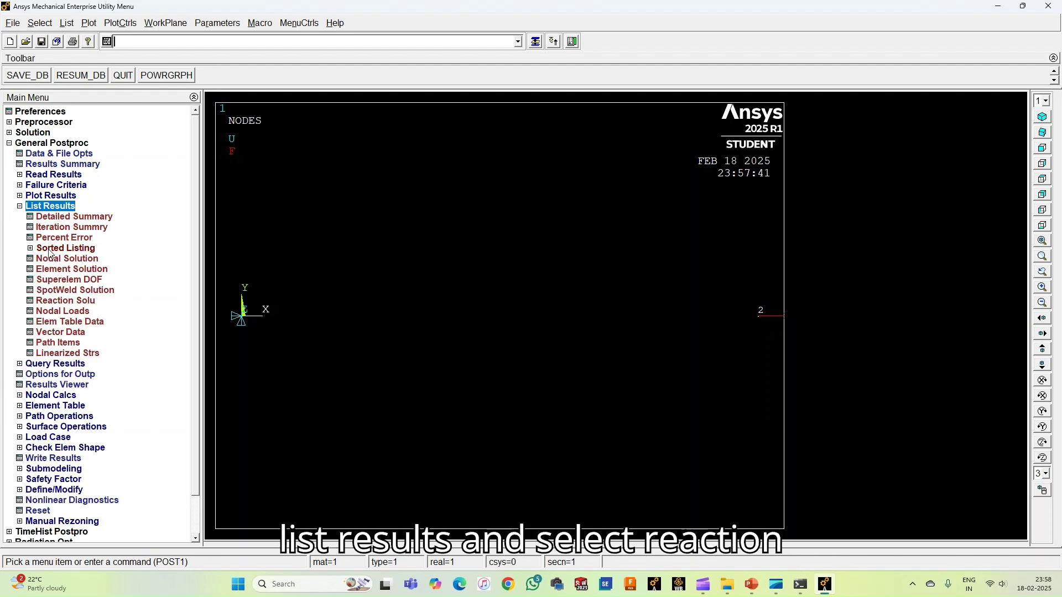
left_click(63, 302)
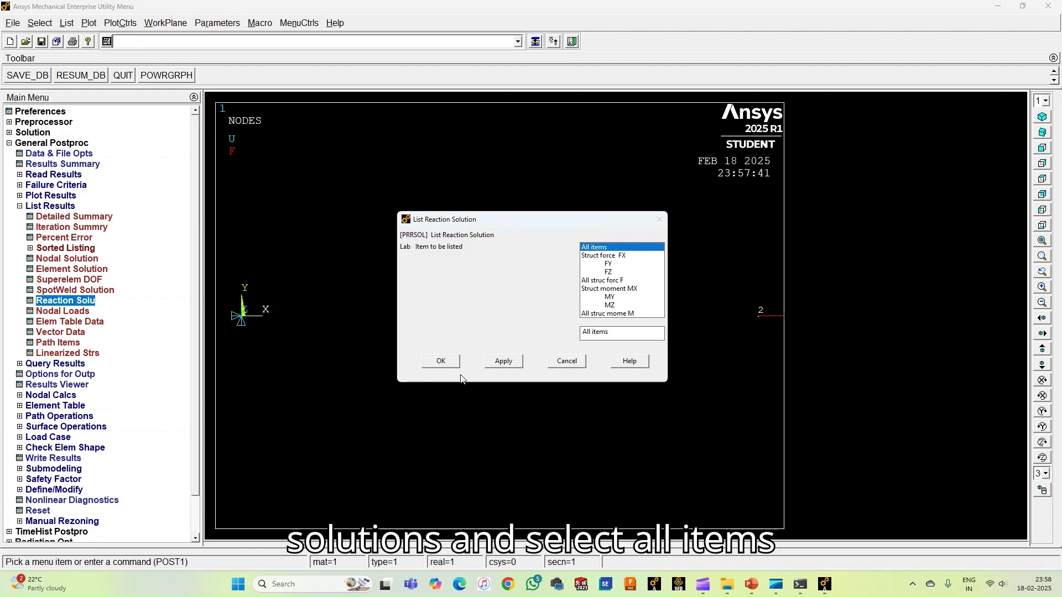
left_click(441, 360)
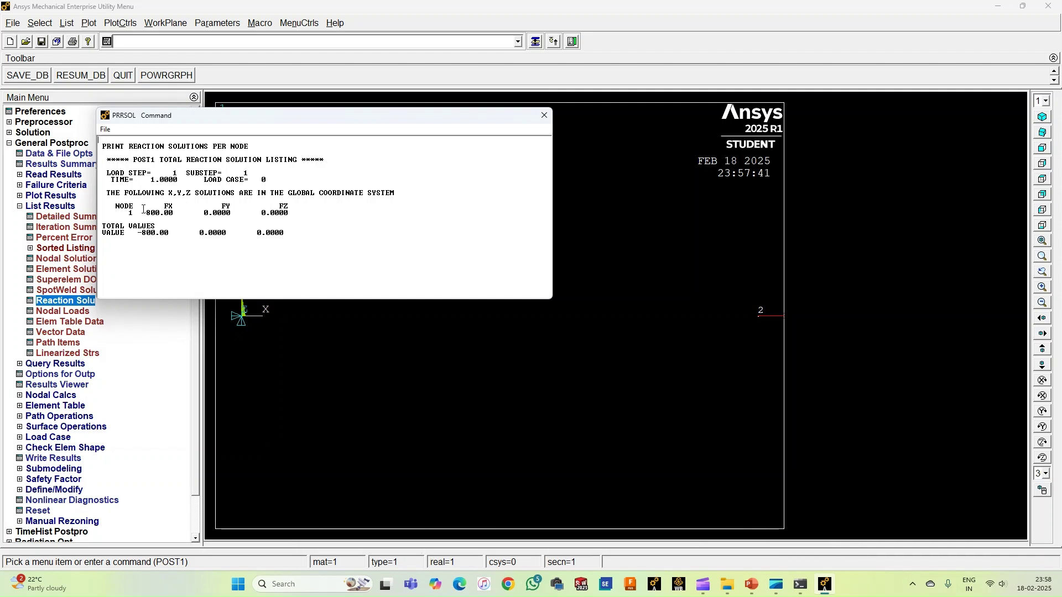
left_click_drag(143, 209, 181, 209)
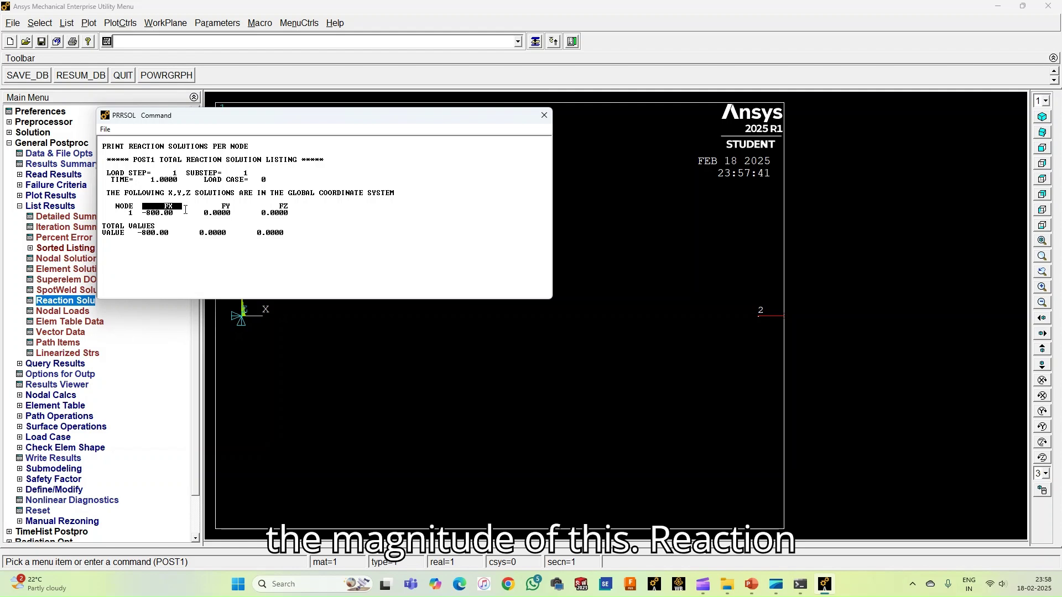
left_click(545, 116)
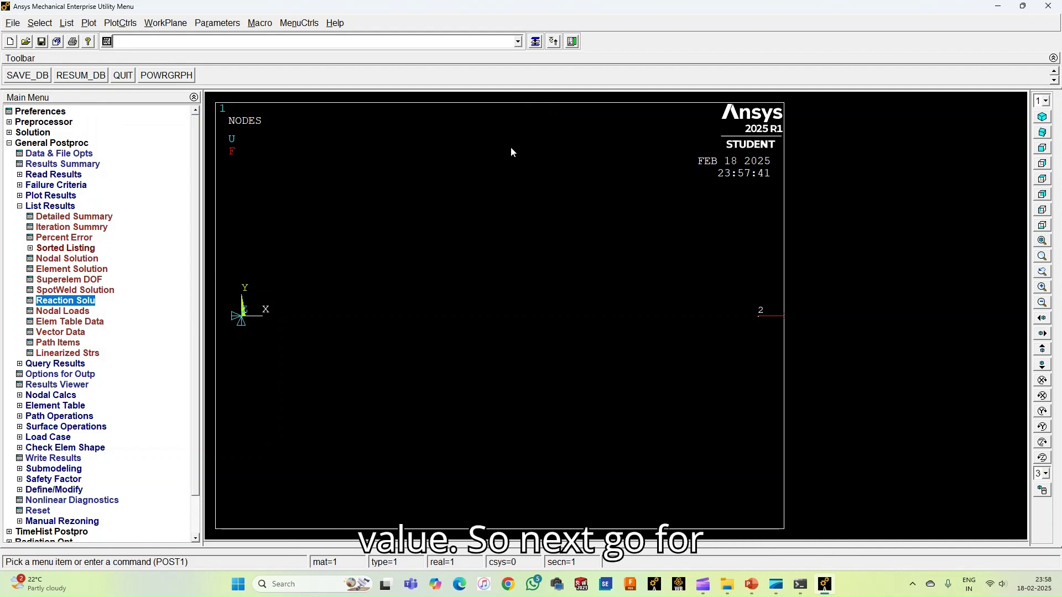
- List the nodal DOF solution for the displacement vector sum, read the bar's elongation, and close the listing
left_click(69, 260)
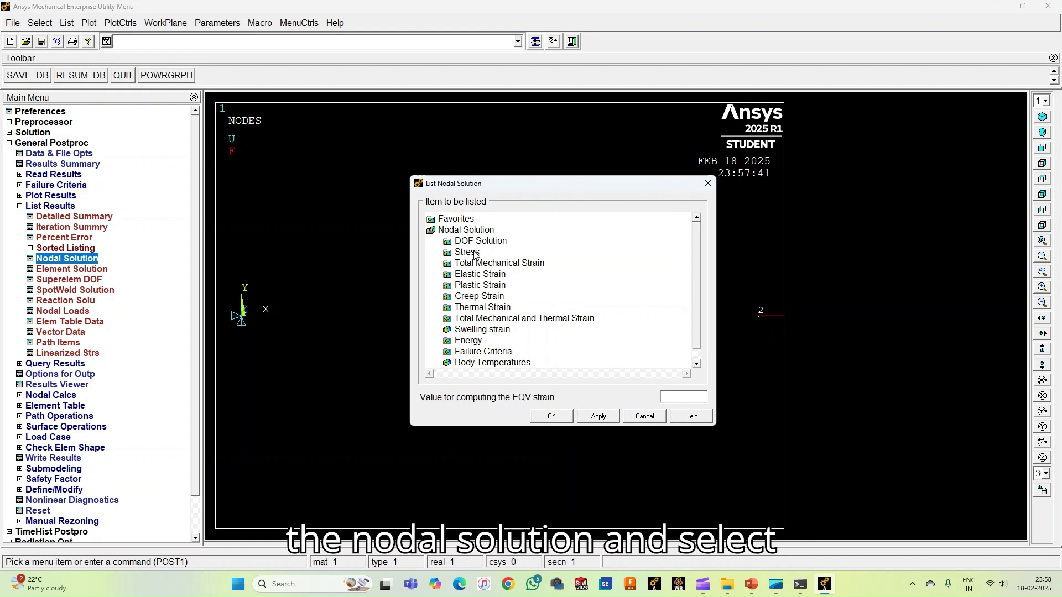
left_click(471, 242)
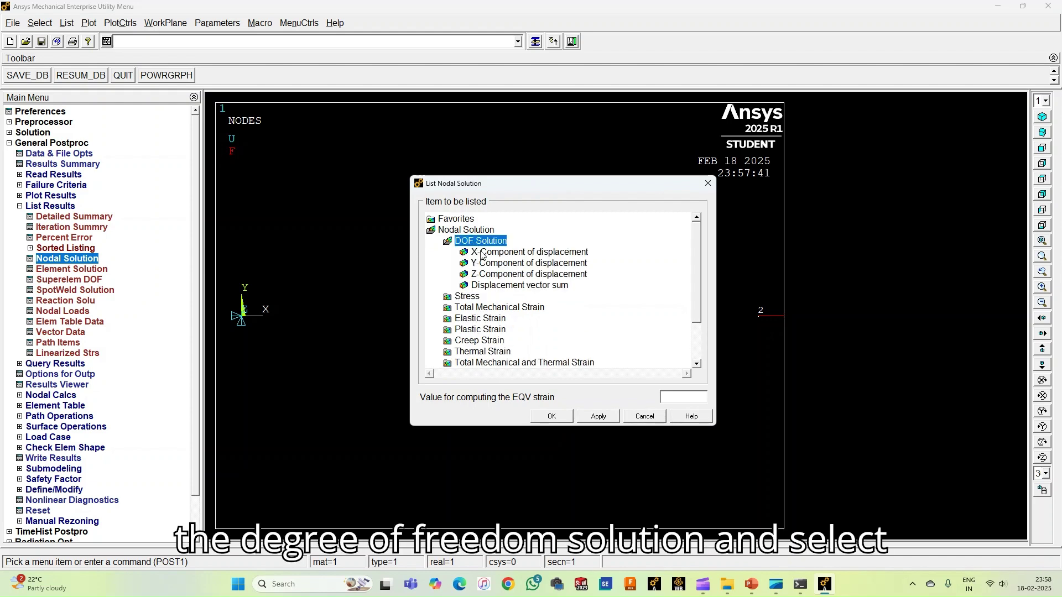
left_click(490, 286)
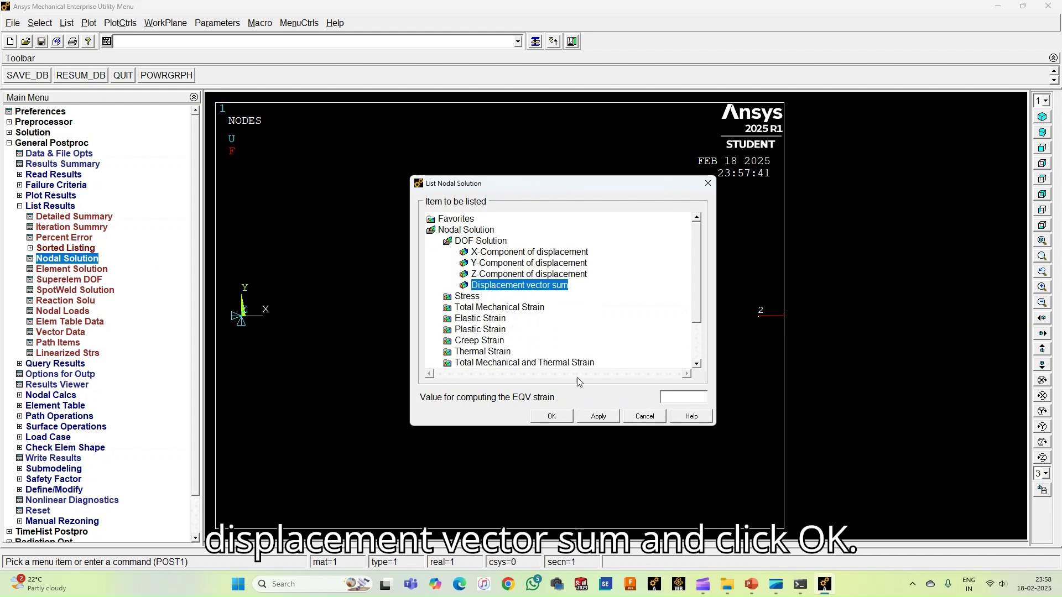
left_click(552, 417)
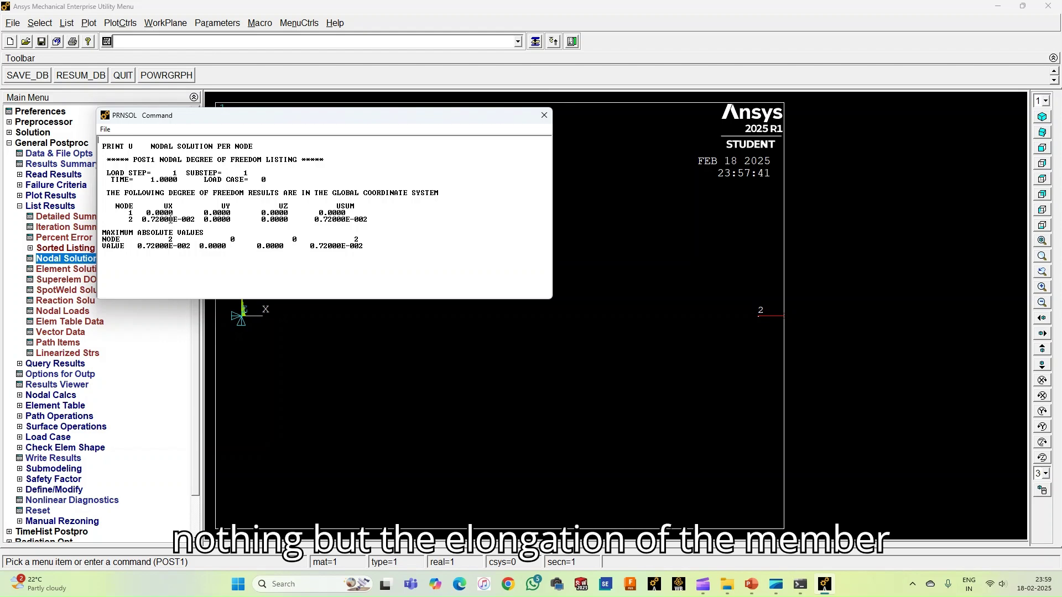
left_click(542, 117)
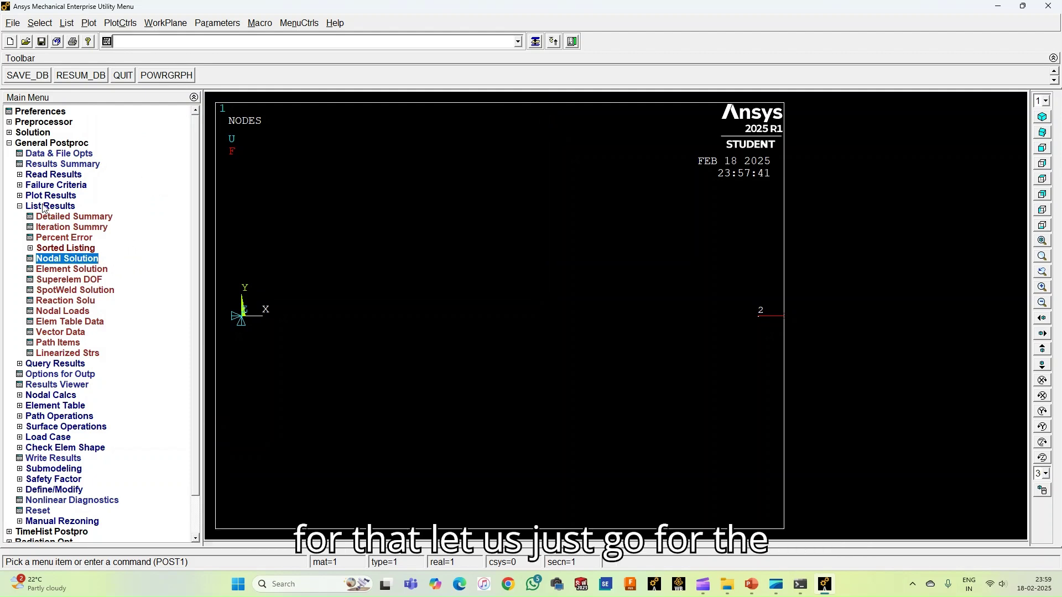
- List the element solution for von Mises stress, read the stress in the bar, and close the listing
left_click(65, 271)
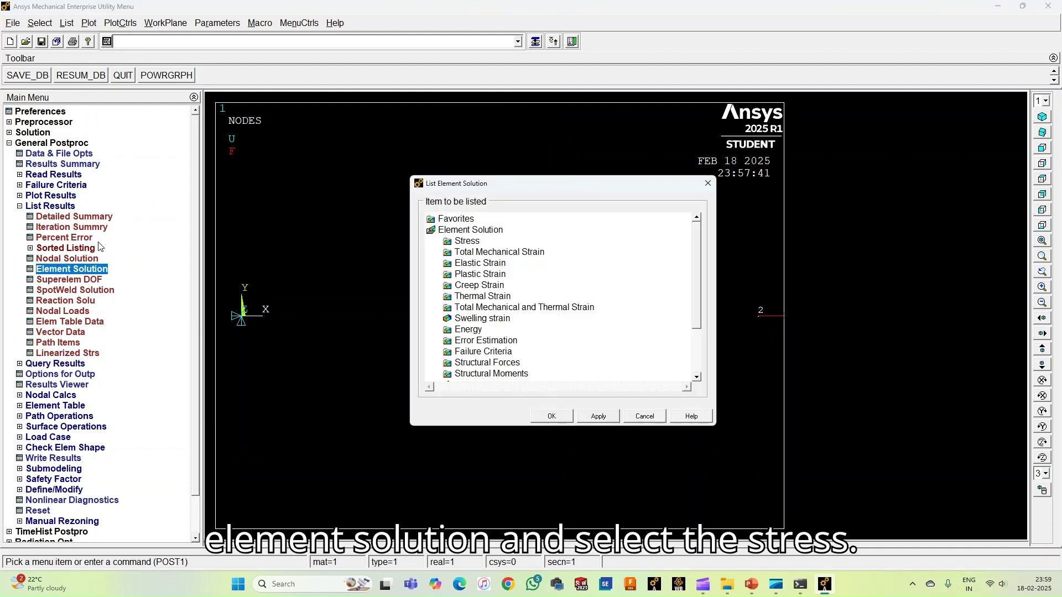
left_click(474, 243)
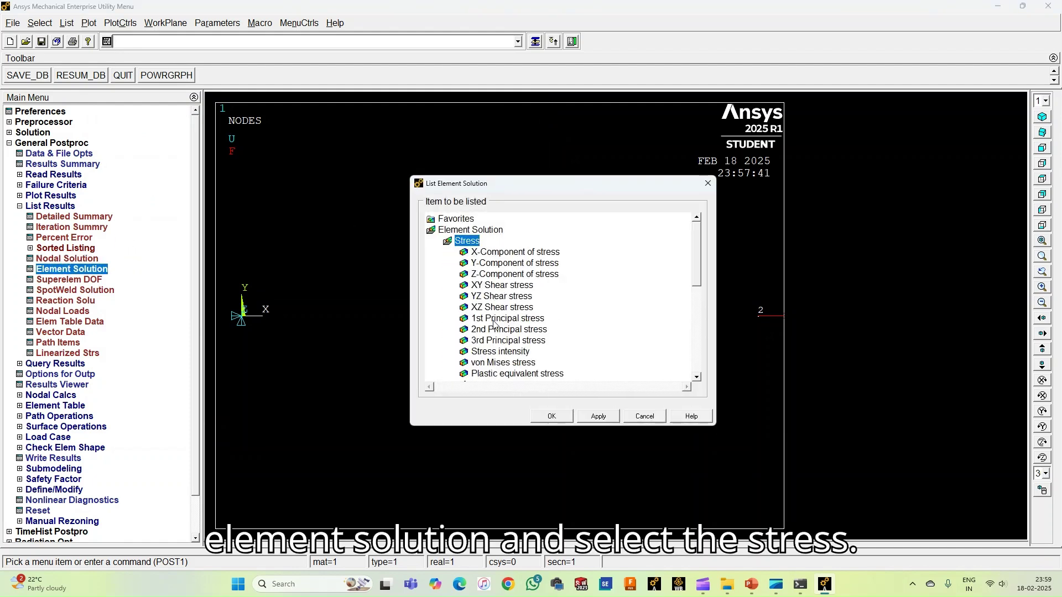
left_click(488, 363)
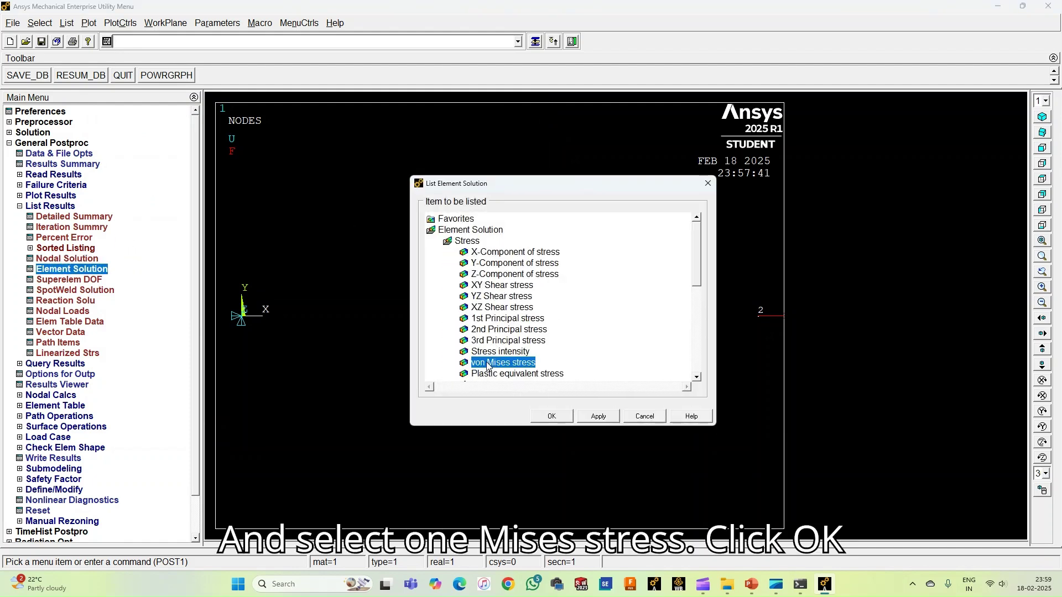
left_click(552, 416)
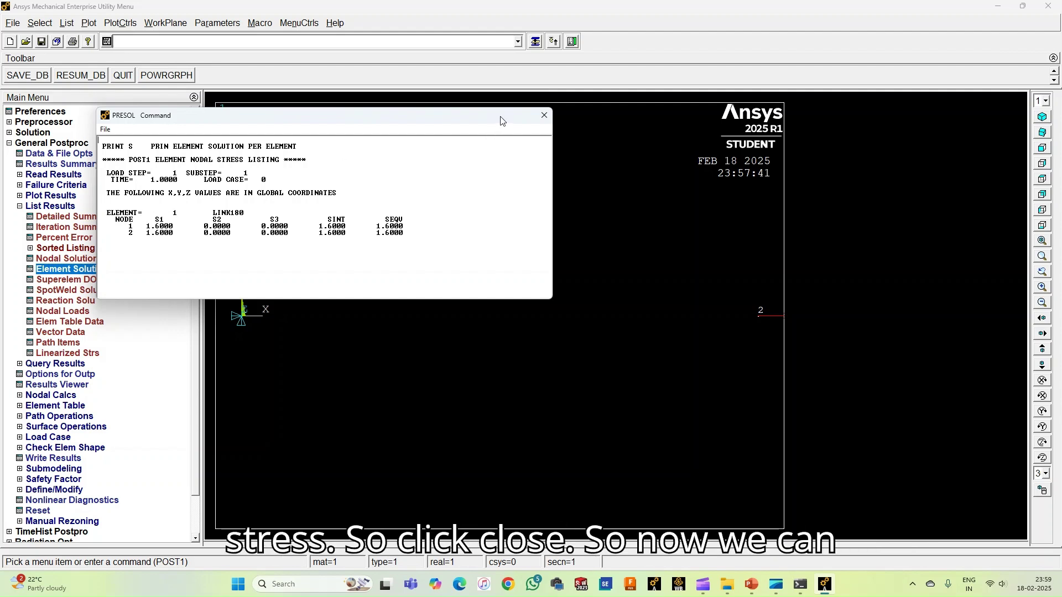
left_click(544, 115)
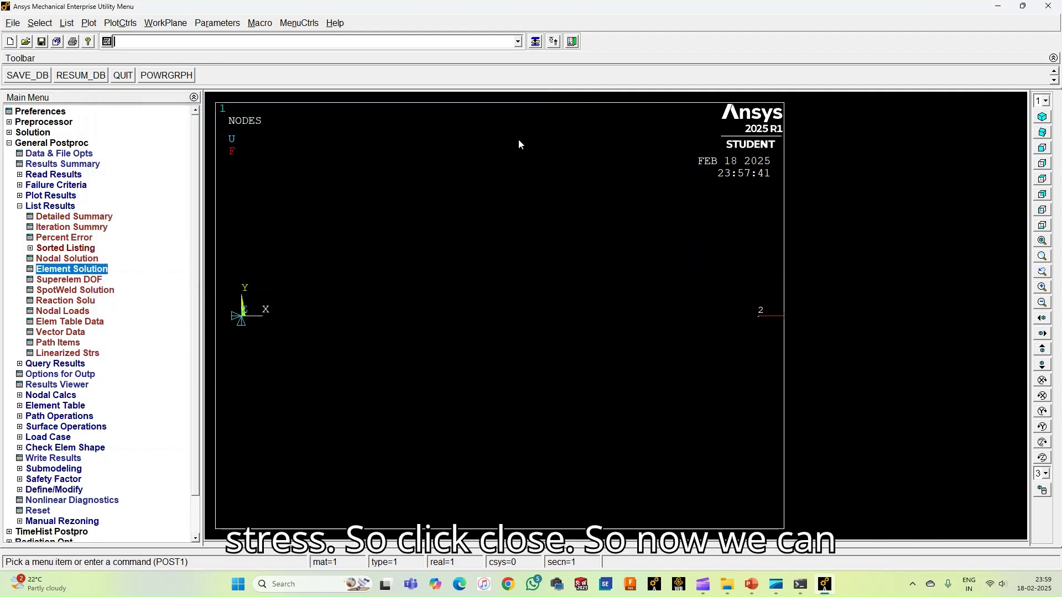
- Plot the bar's deformed shape together with the undeformed shape using the Def + undeformed option
left_click(50, 206)
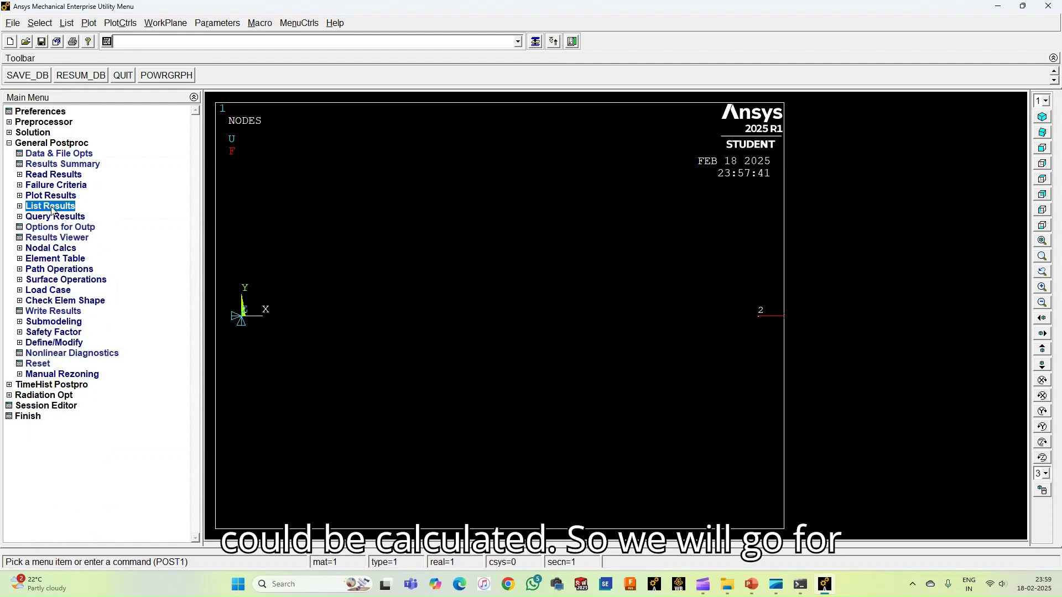
left_click(47, 198)
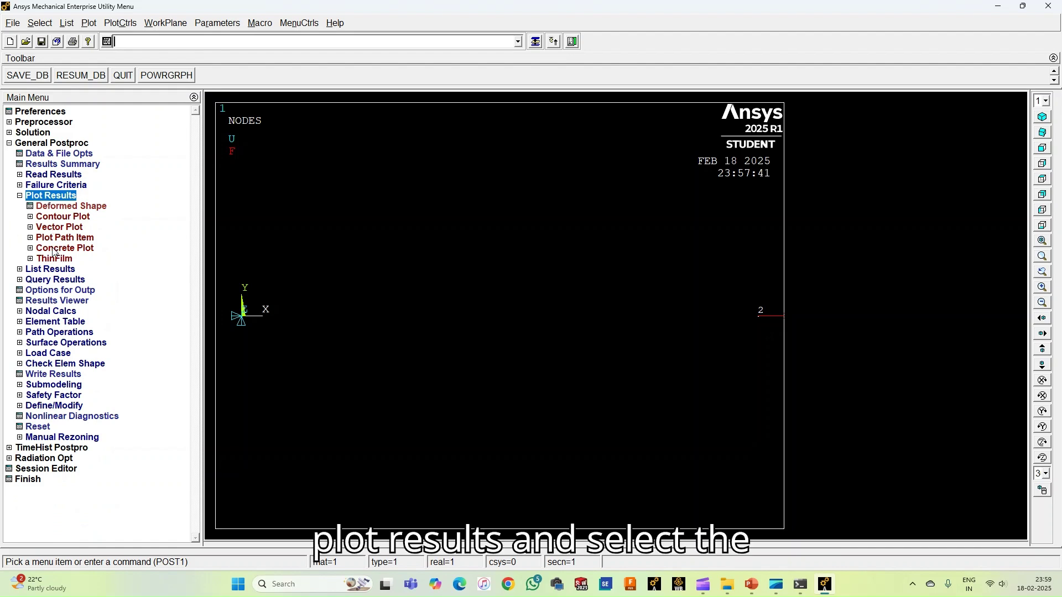
left_click(60, 207)
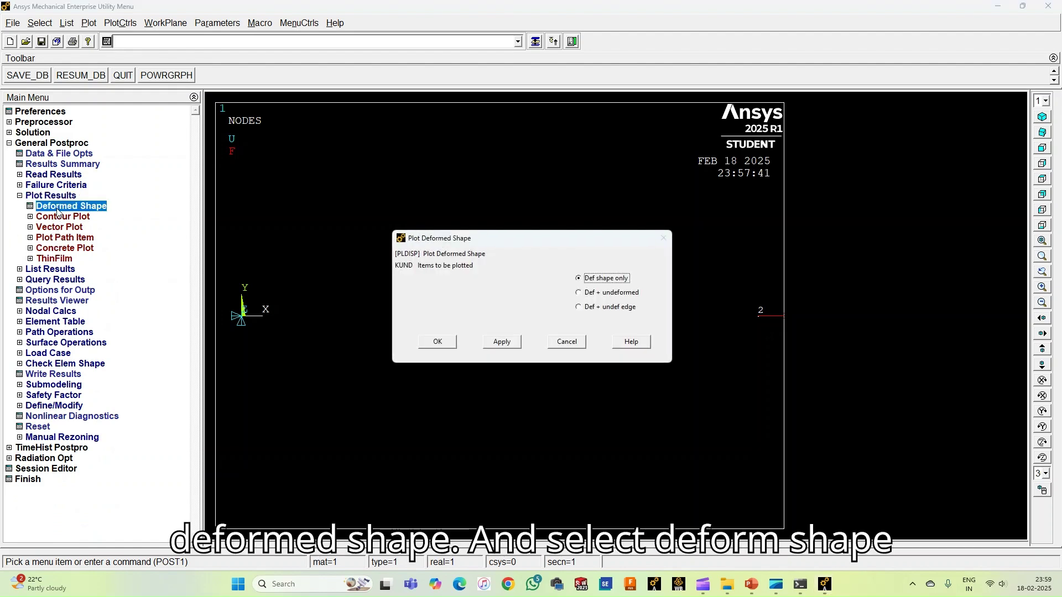
left_click(596, 294)
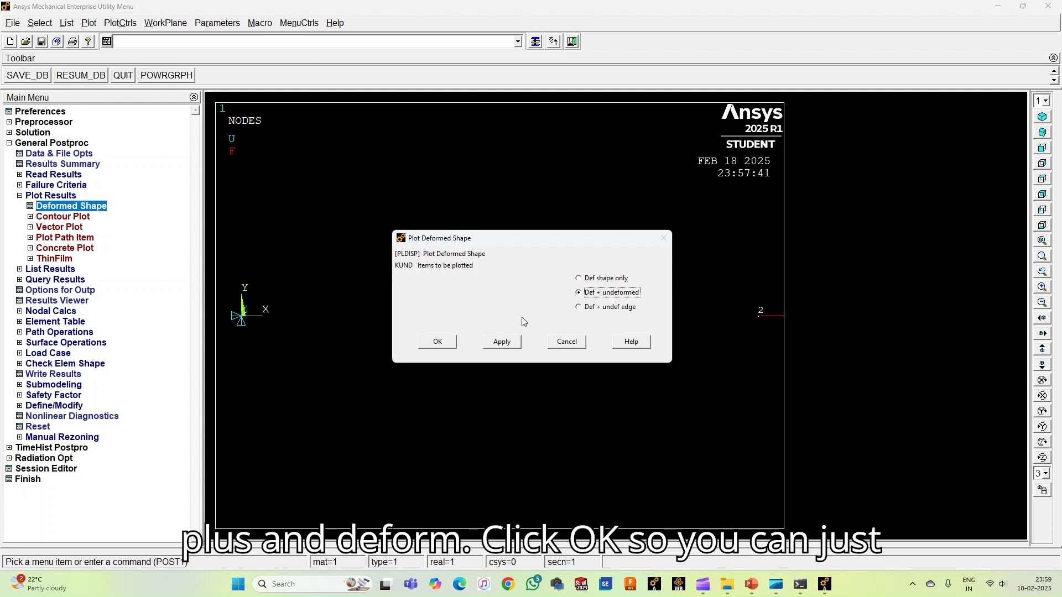
left_click(437, 343)
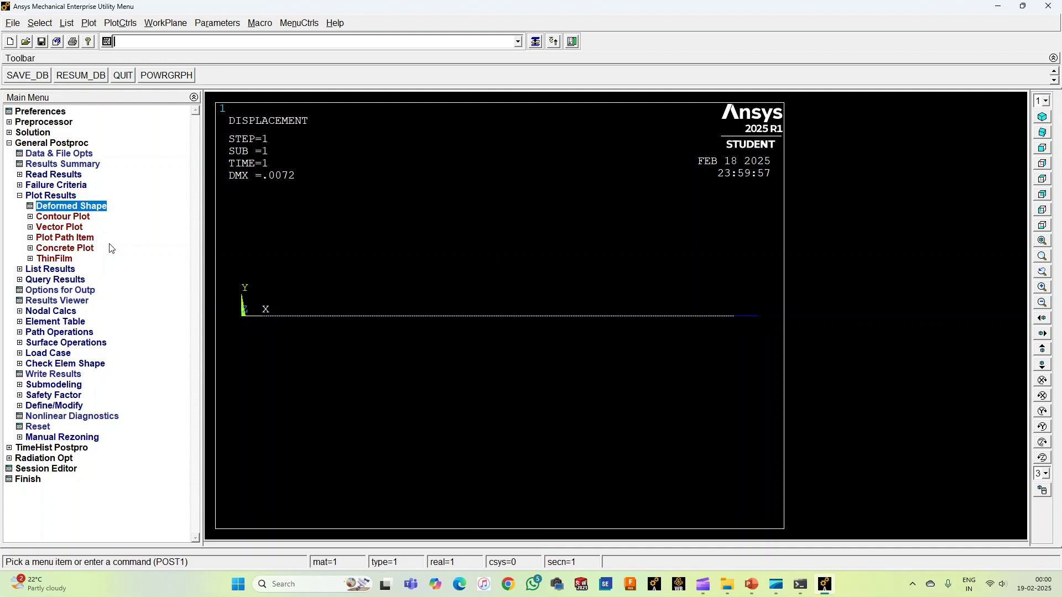
- Define an element table item by sequence number with the data item LS,1, and close the table definition
left_click(49, 196)
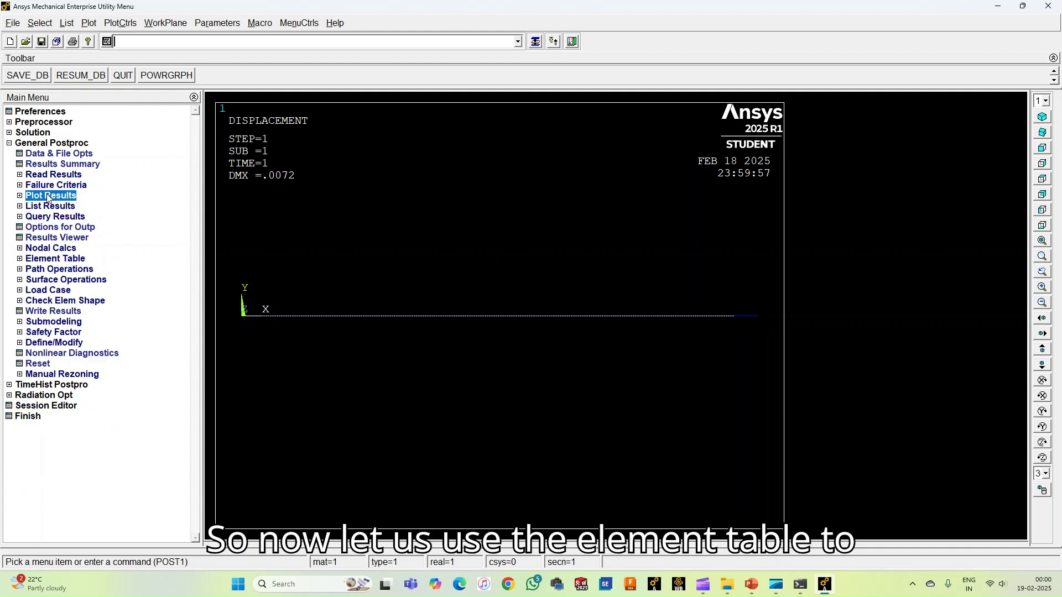
left_click(54, 260)
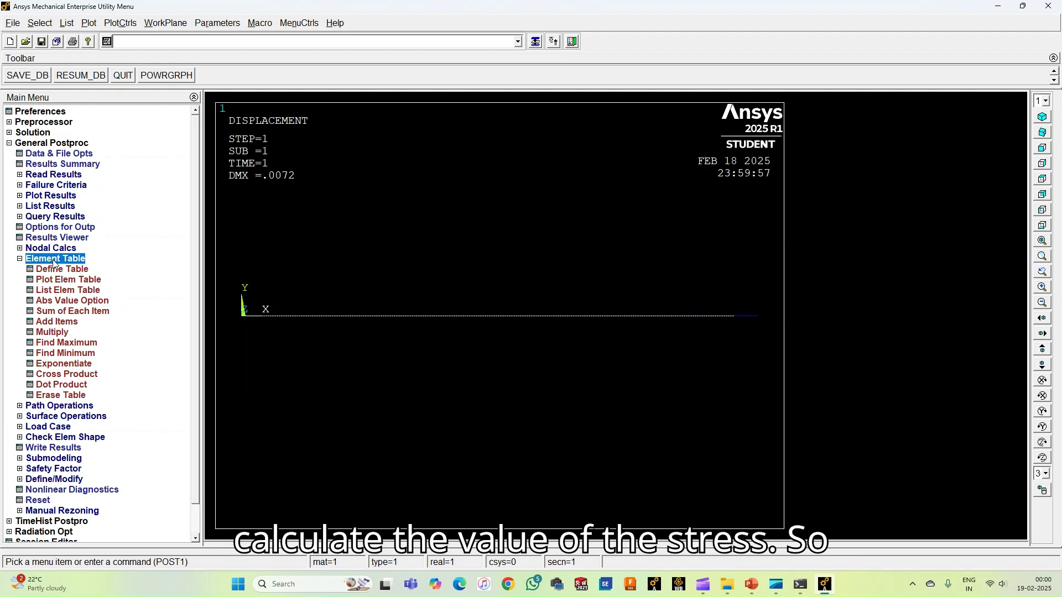
left_click(58, 270)
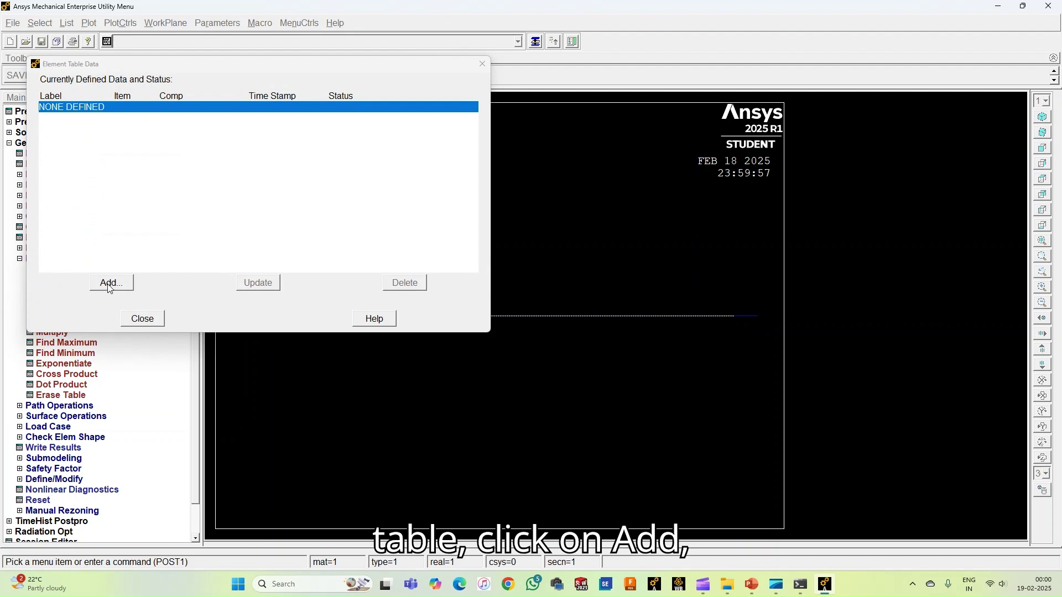
left_click(109, 283)
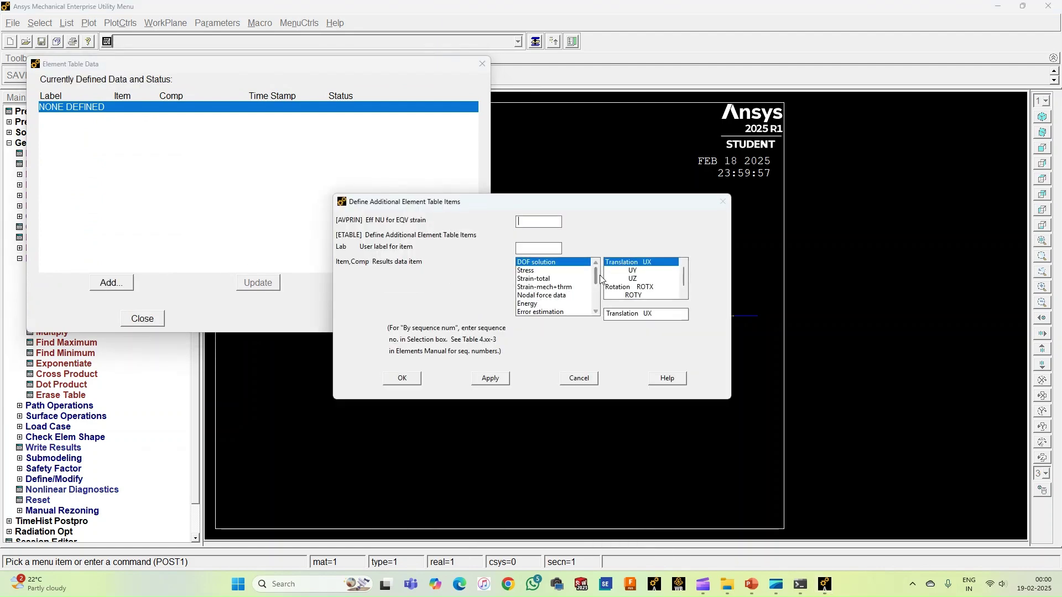
left_click_drag(596, 277, 596, 314)
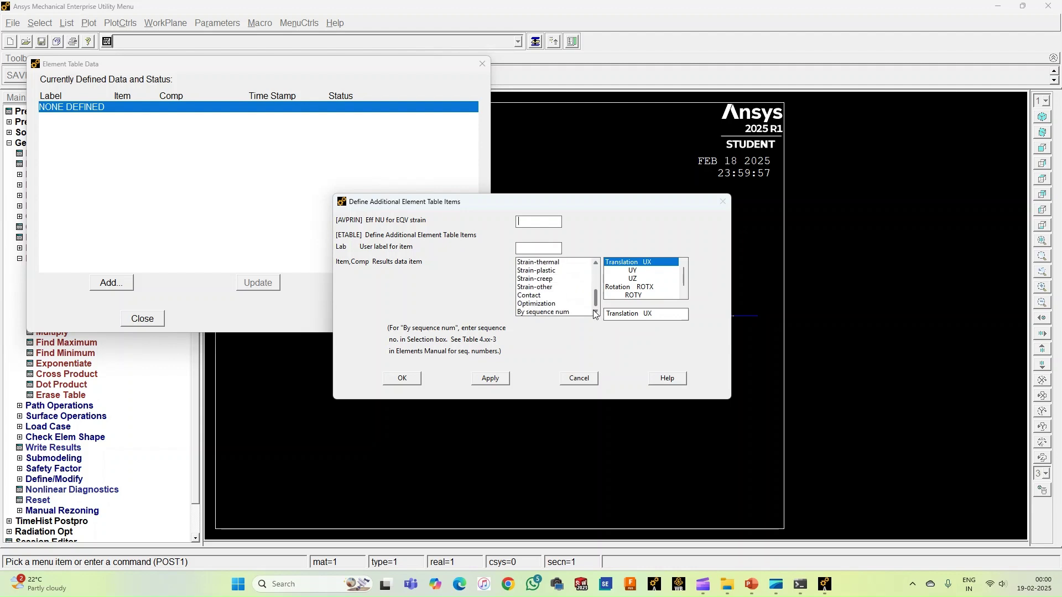
left_click(534, 312)
left_click(611, 279)
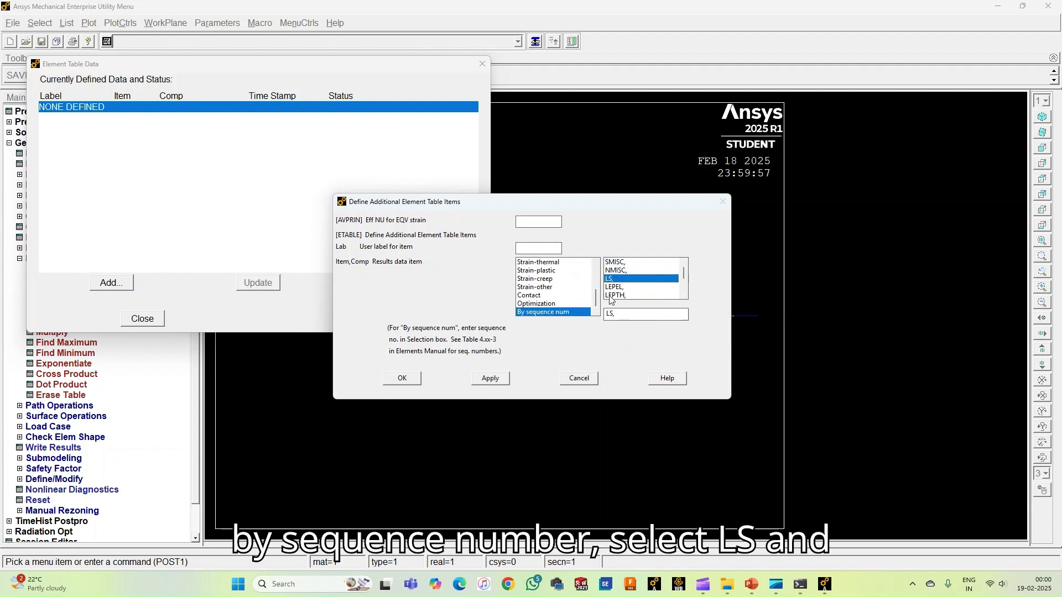
left_click(616, 316)
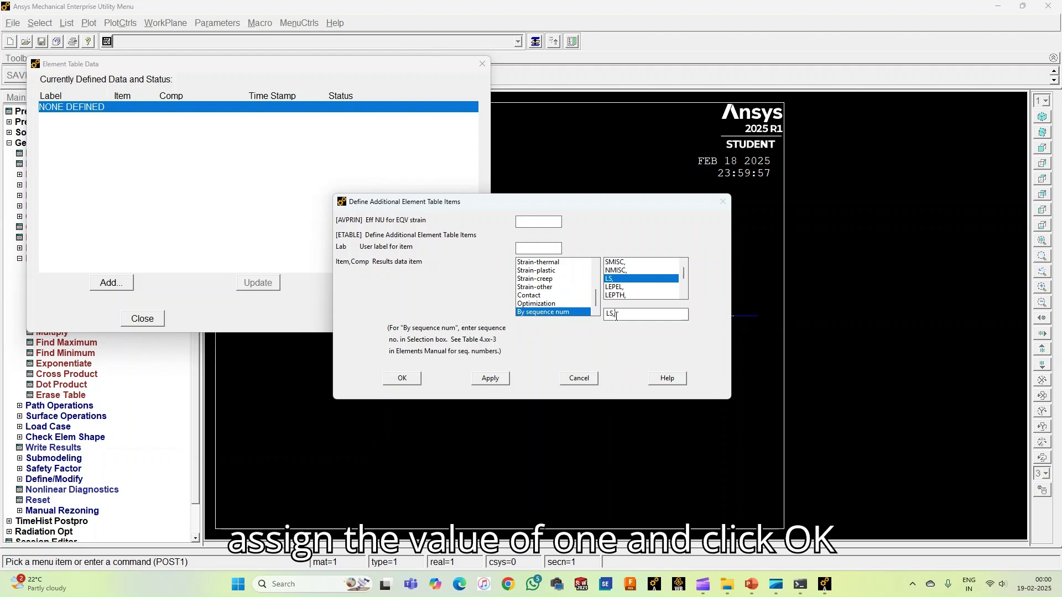
type("1")
left_click(412, 380)
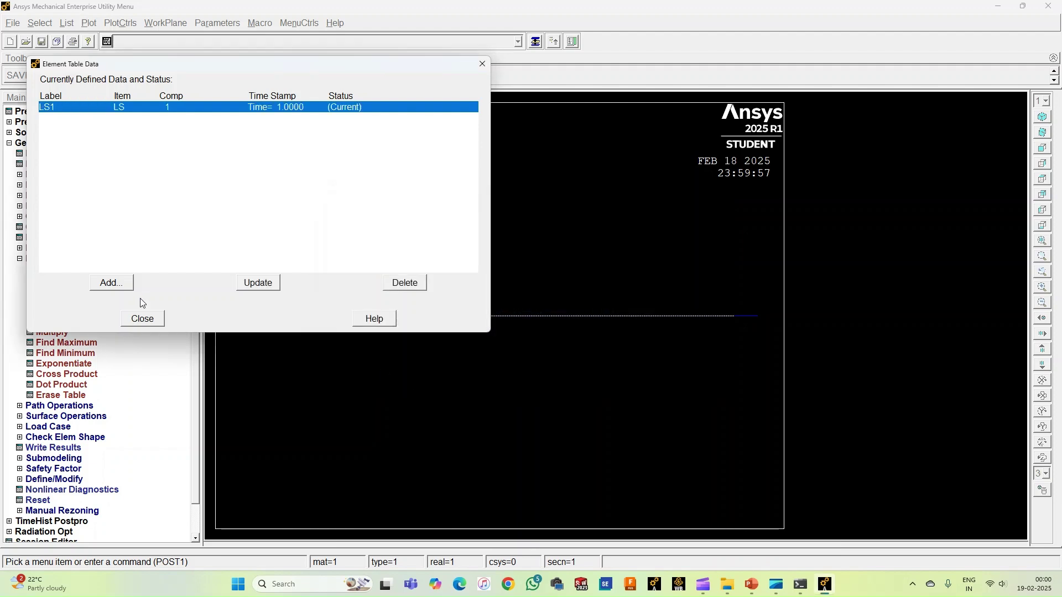
left_click(143, 320)
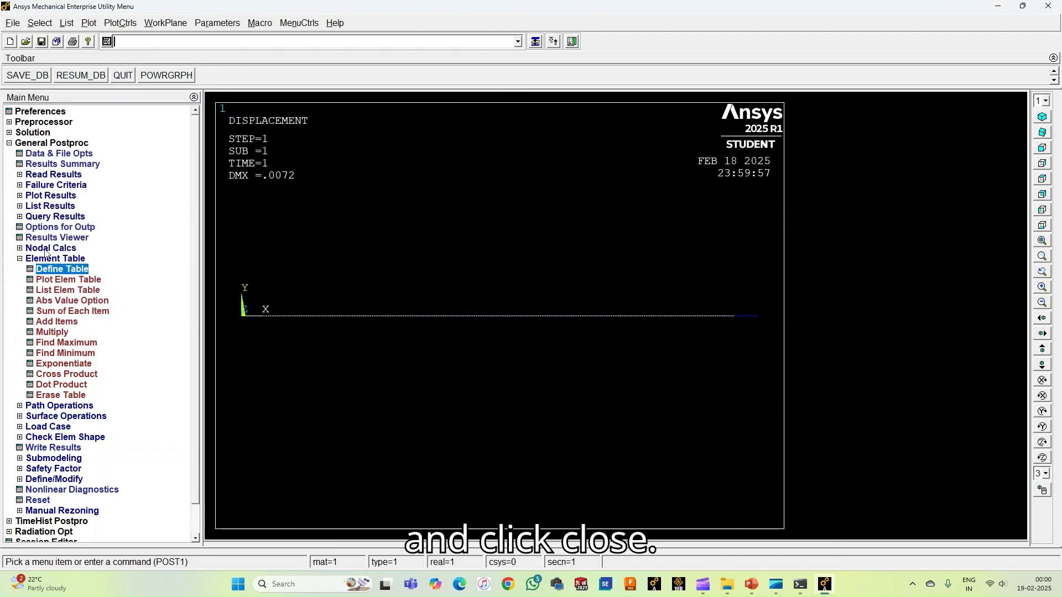
- List the element table data for the item LS1, read the axial stress in the bar, and close the listing
left_click(48, 258)
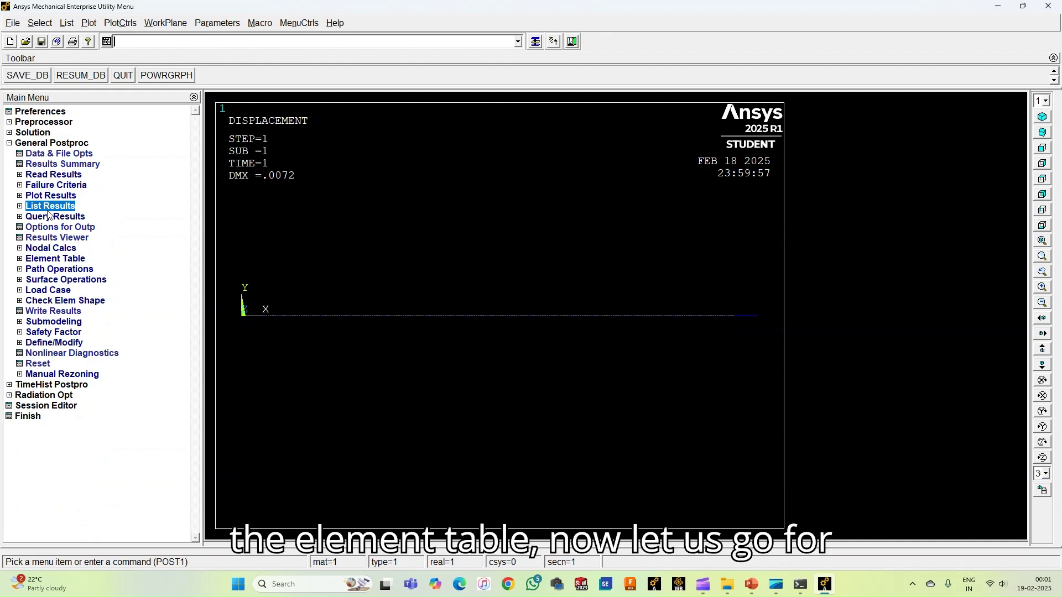
left_click(49, 258)
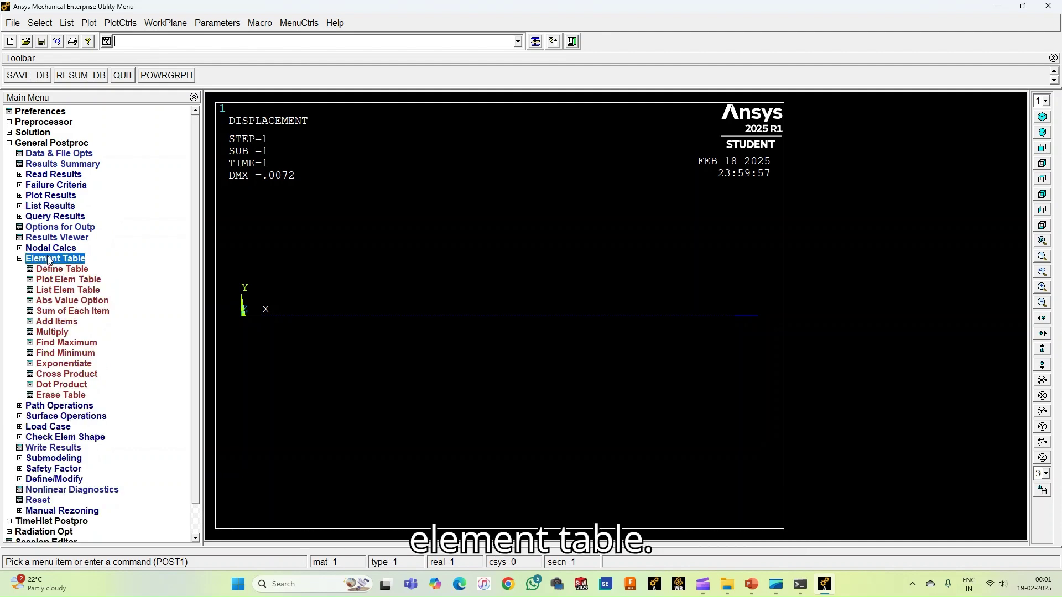
left_click(63, 291)
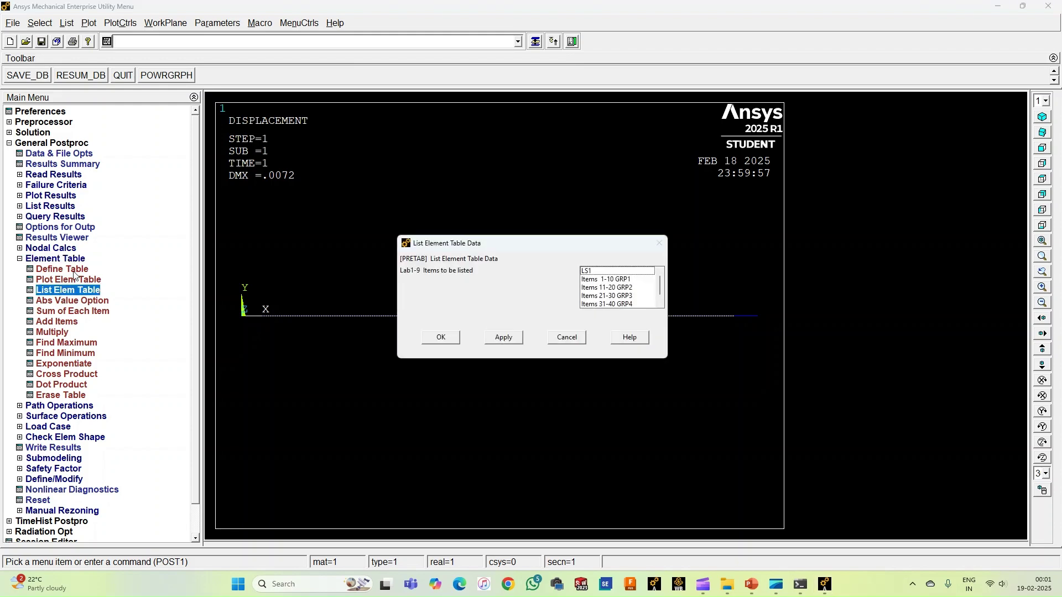
left_click(592, 271)
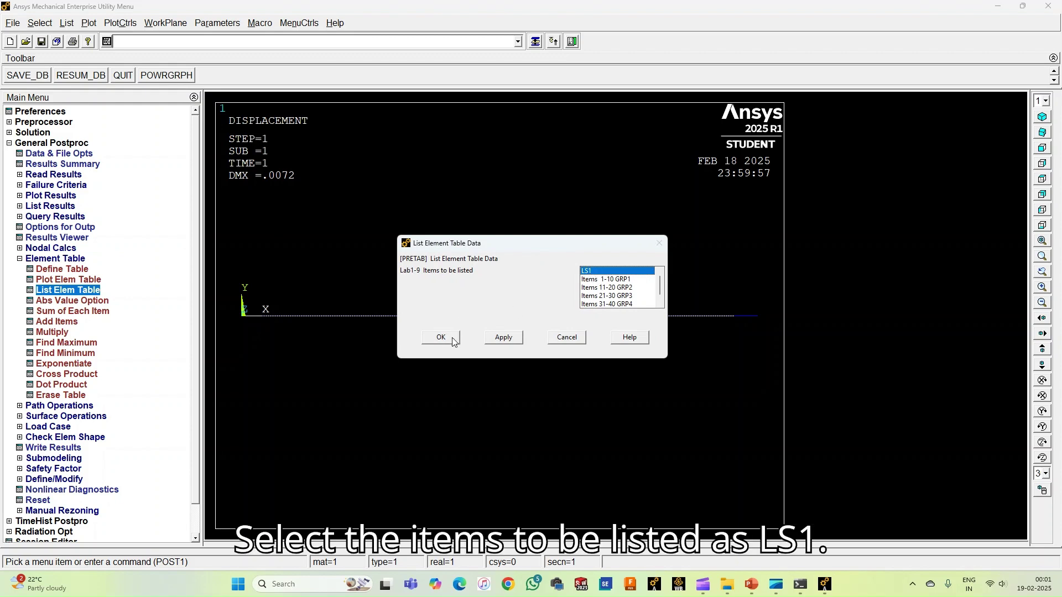
left_click(453, 338)
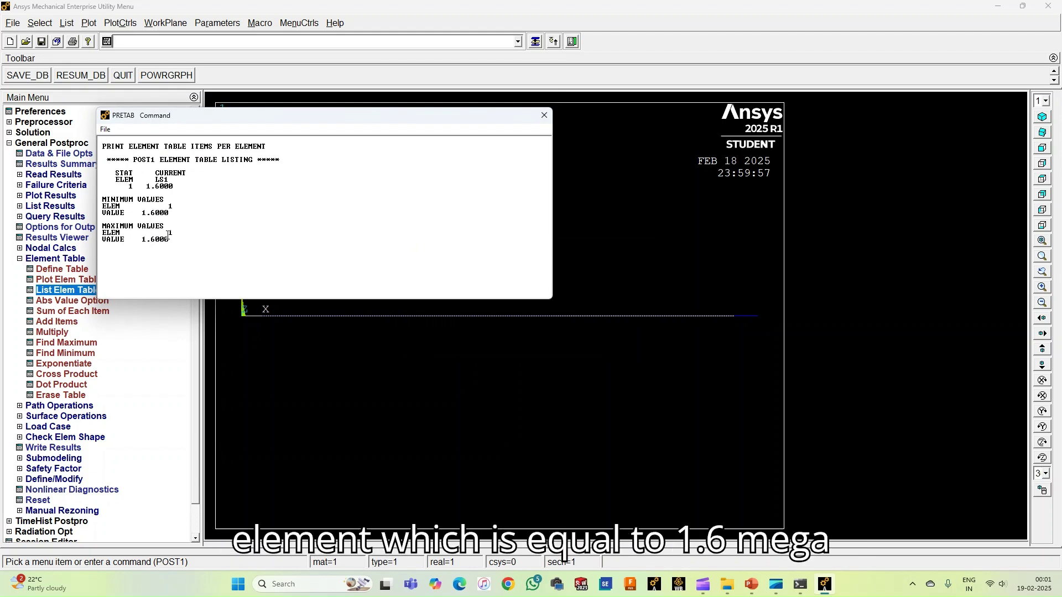
left_click(544, 116)
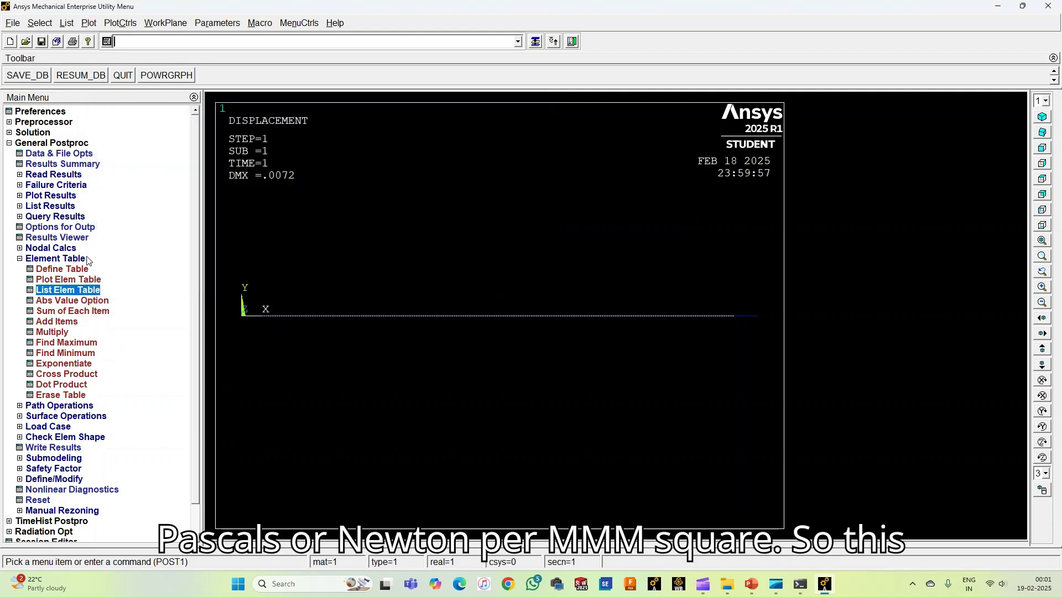
left_click(41, 260)
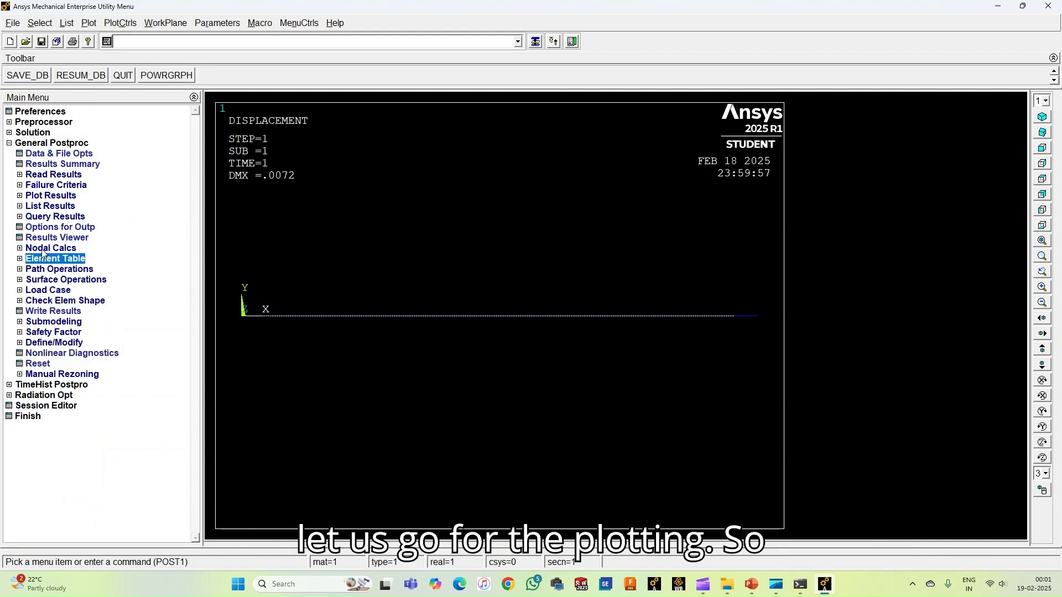
- Plot a contour of the element table item LS1 with averaging at common nodes enabled
left_click(50, 197)
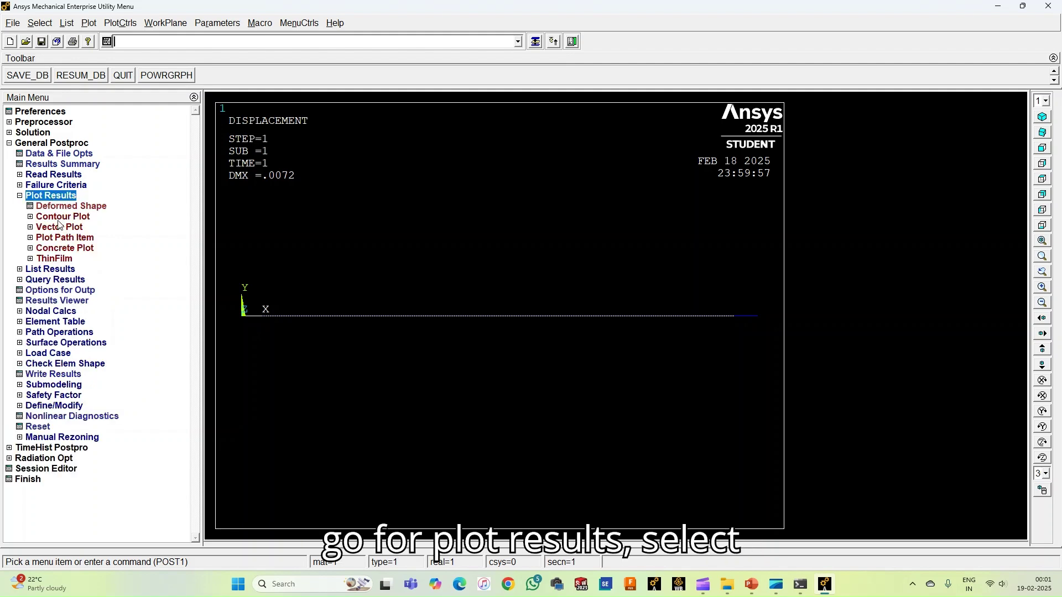
left_click(59, 219)
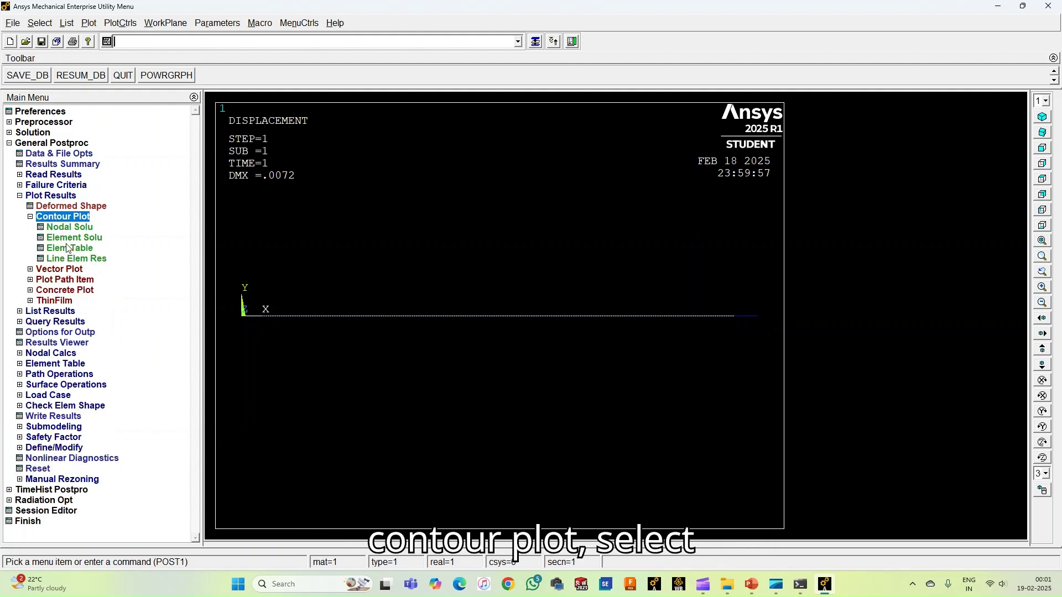
left_click(70, 248)
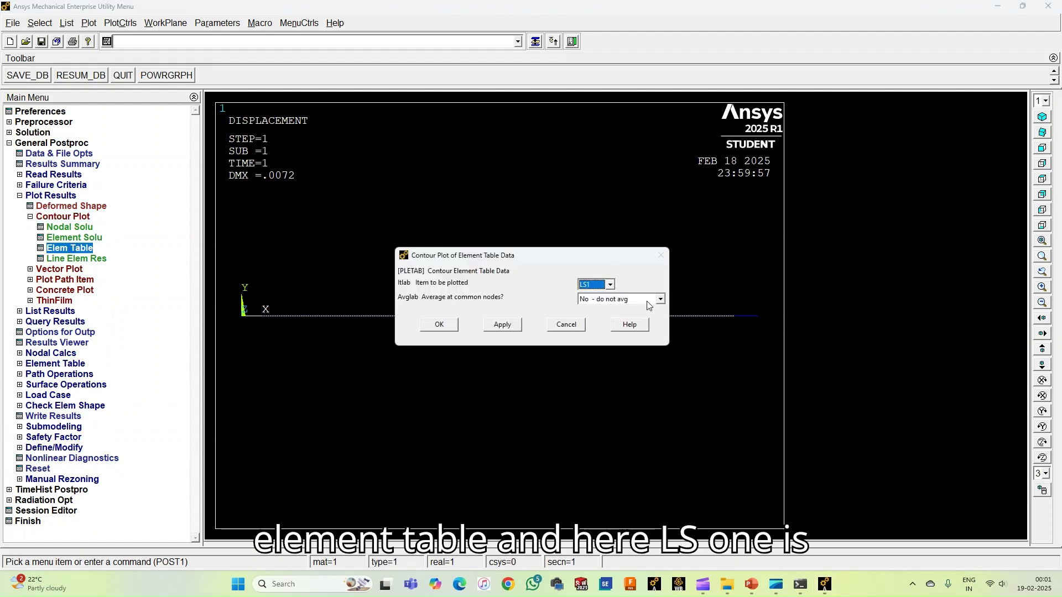
left_click(660, 299)
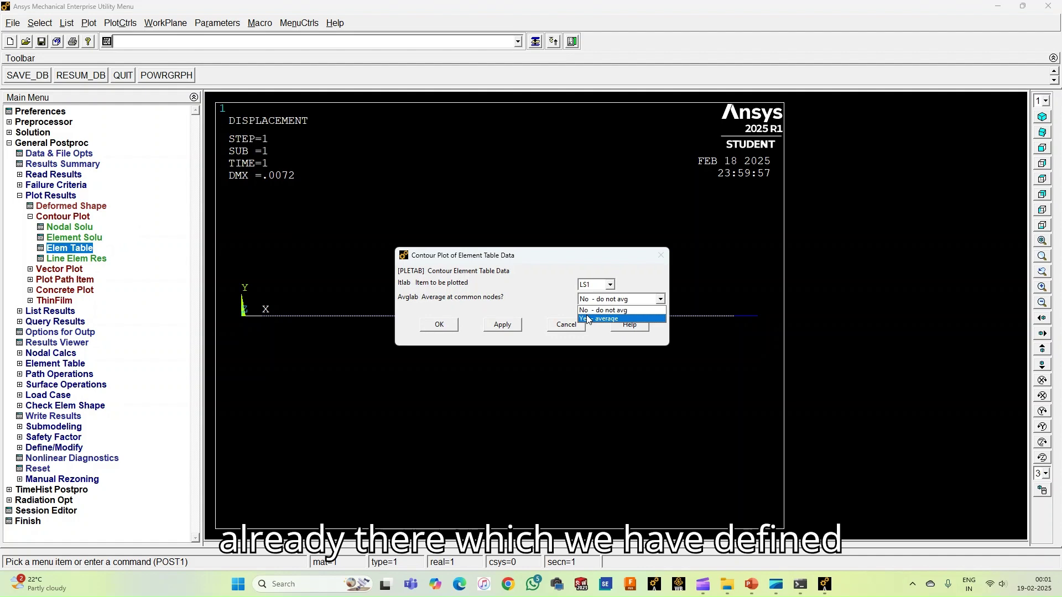
left_click(588, 319)
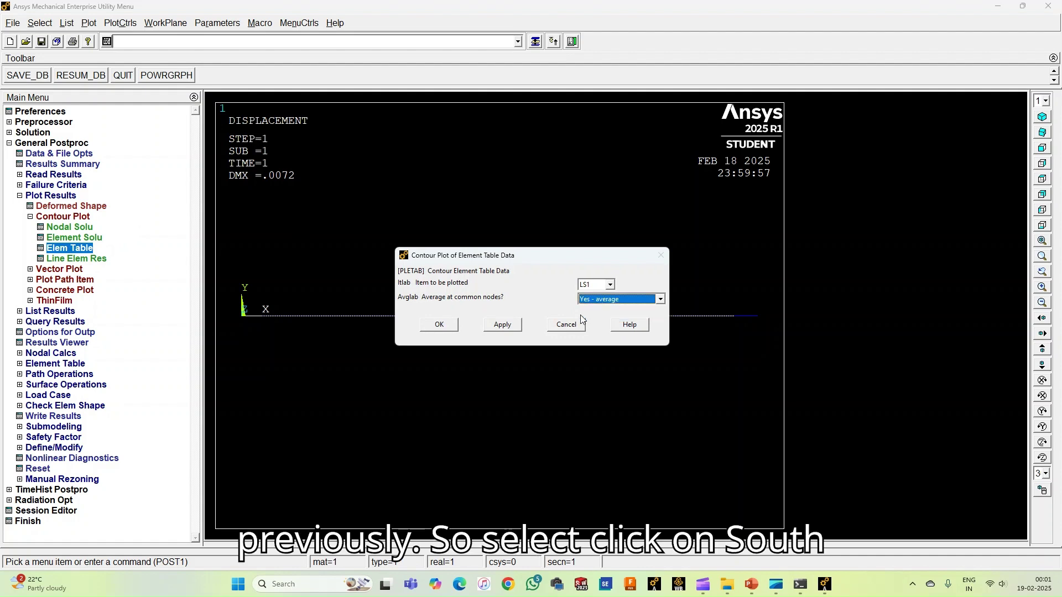
left_click(439, 325)
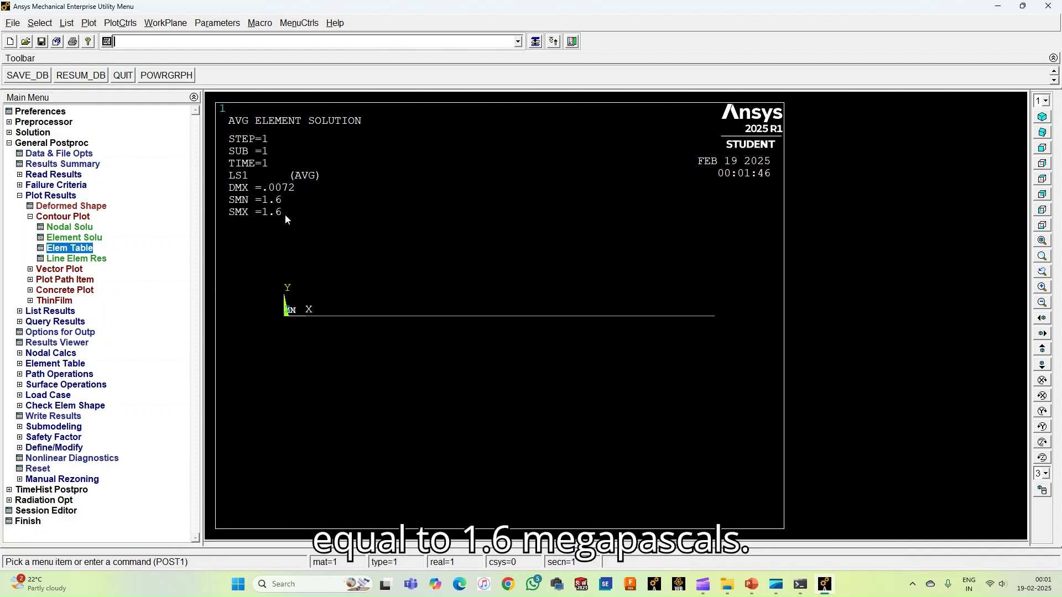
left_click(63, 218)
left_click(57, 197)
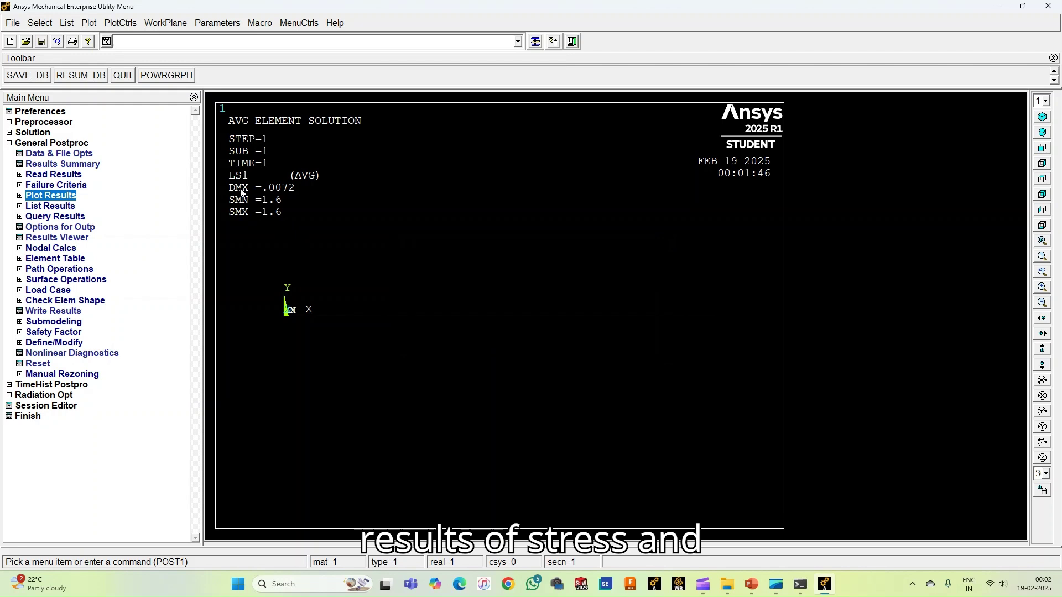
- Split the graphics area into two windows using the Two (Top-Bottom) multi-window layout with multi-plots displayed
left_click(134, 23)
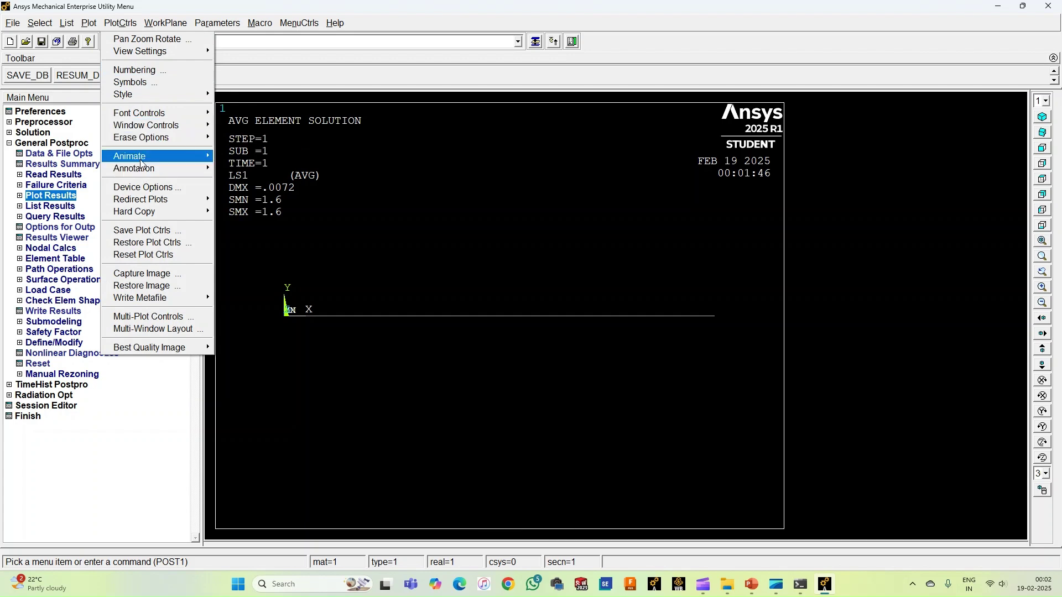
mouse_move(141, 161)
mouse_move(150, 130)
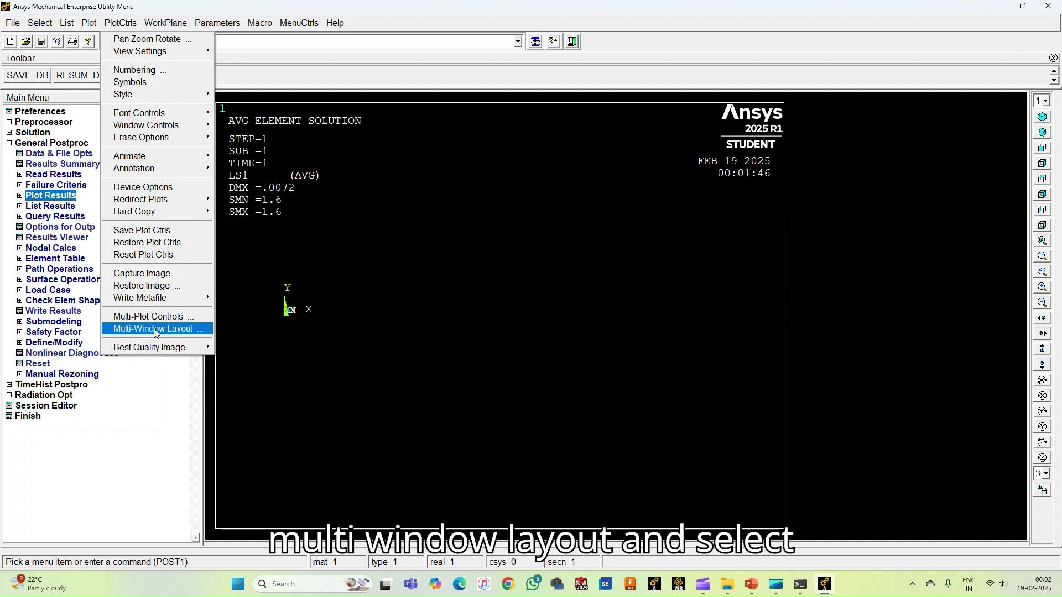
left_click(154, 331)
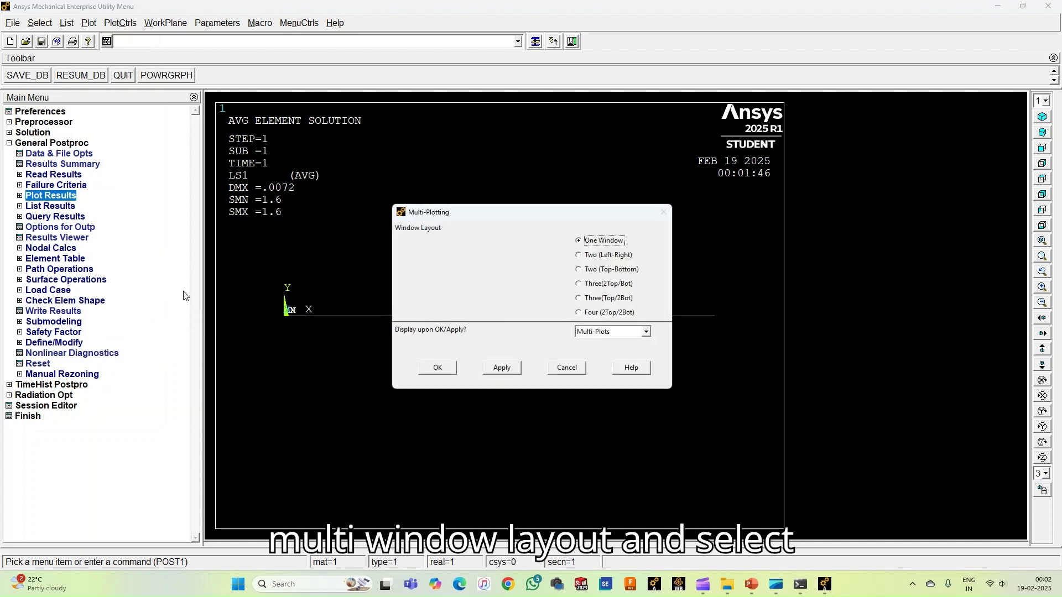
left_click(594, 270)
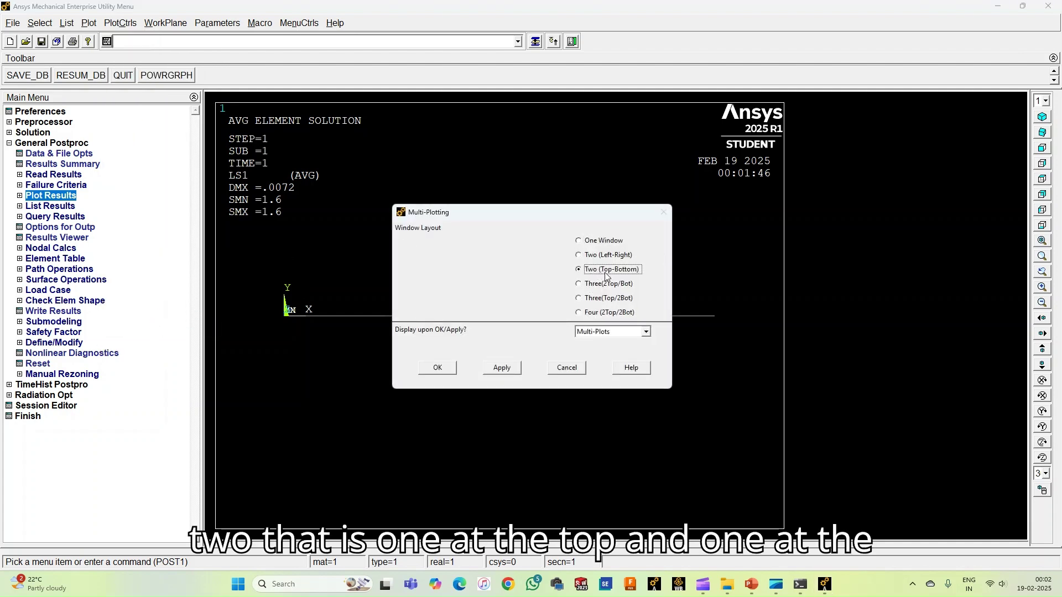
left_click(439, 369)
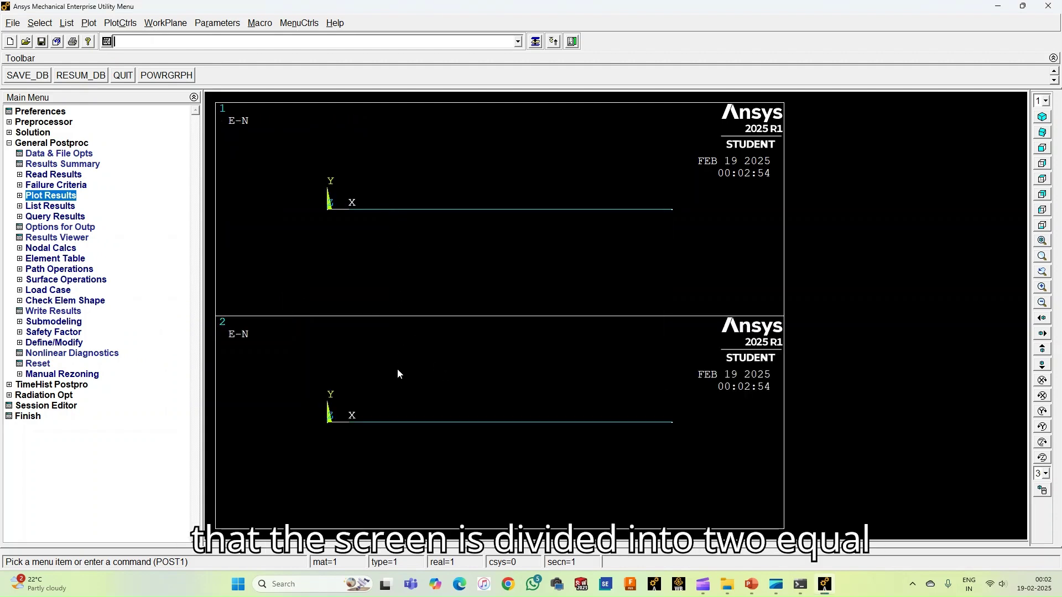
- Set the view of the bar in window 1 to isometric
right_click(263, 177)
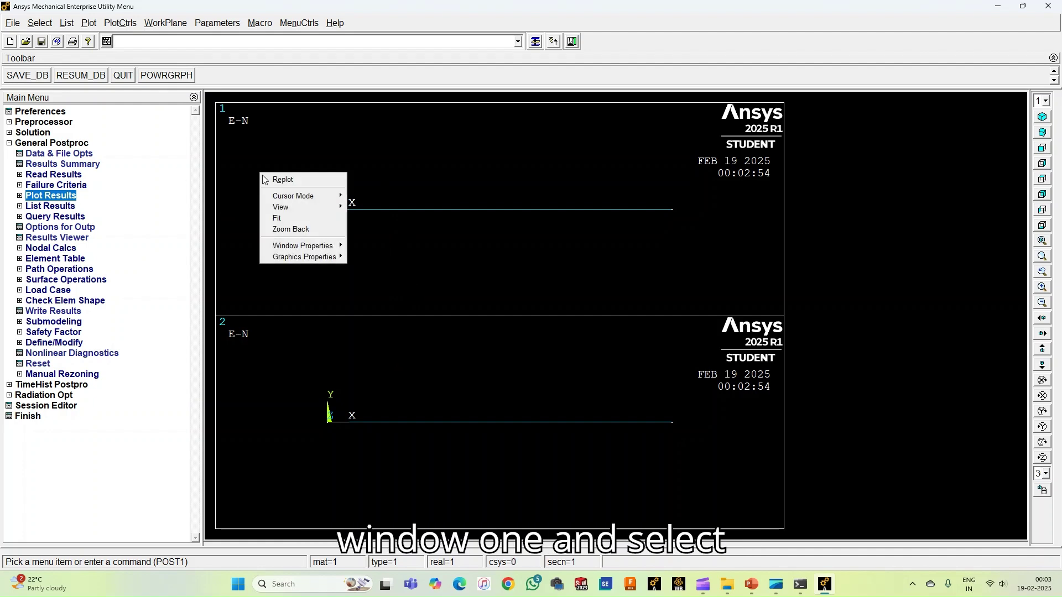
mouse_move(292, 211)
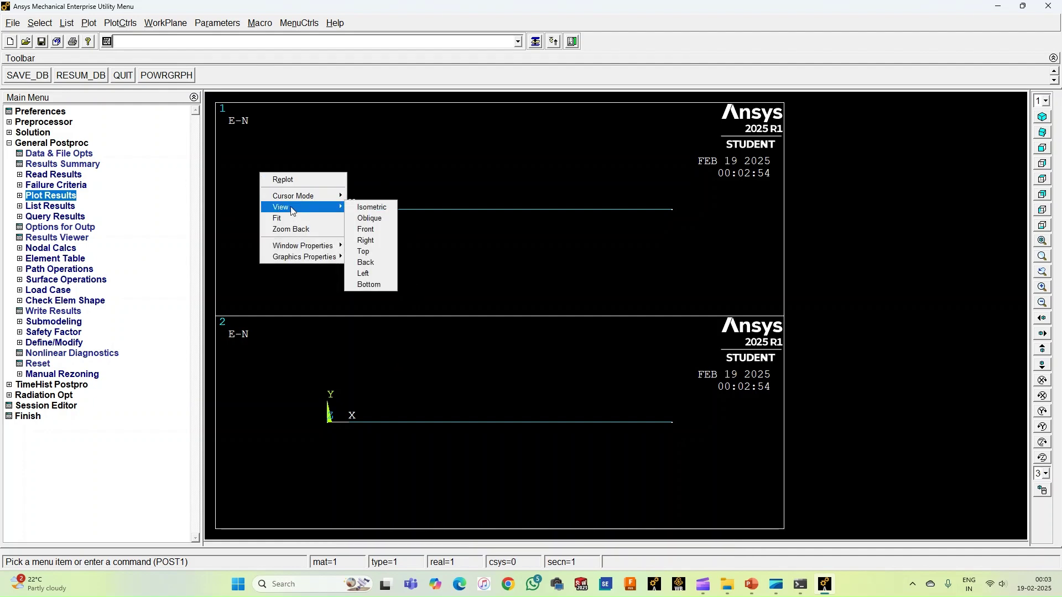
left_click(353, 209)
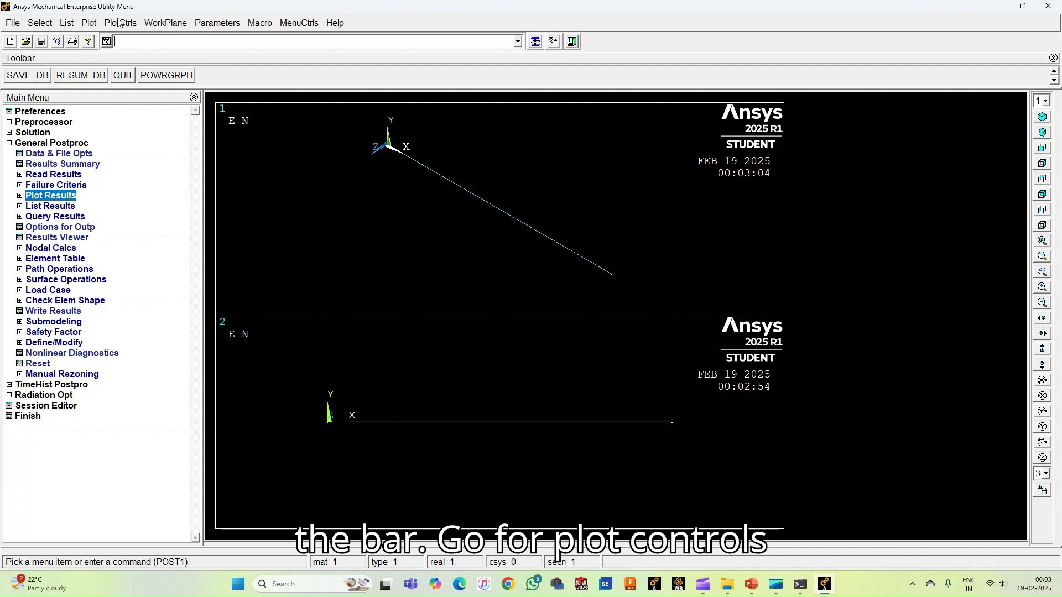
- Turn on the display of element shapes based on real constant descriptions in the Size and Shape settings for the bar
left_click(96, 23)
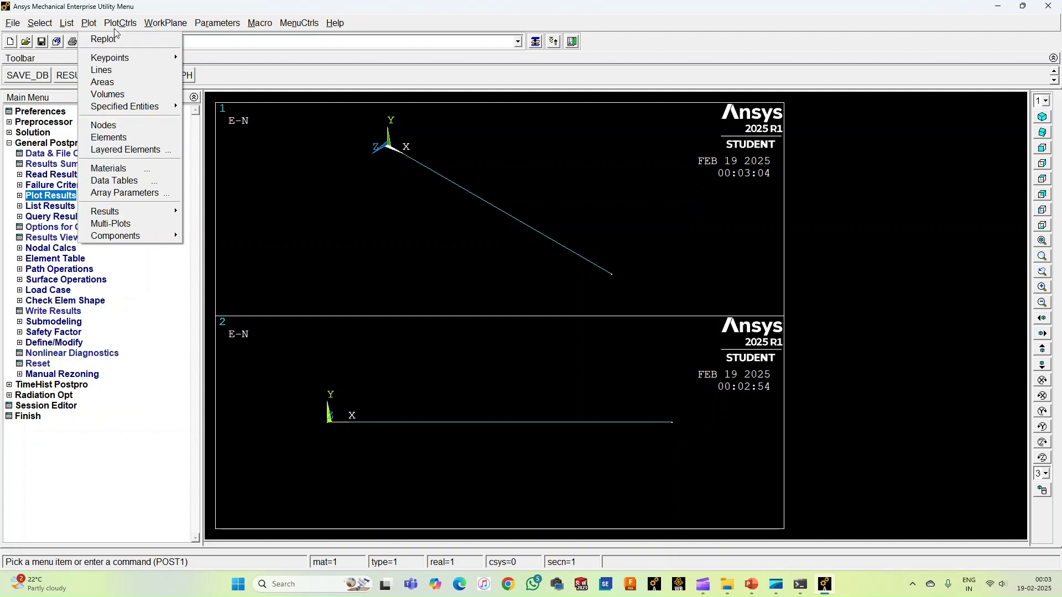
mouse_move(117, 28)
mouse_move(128, 50)
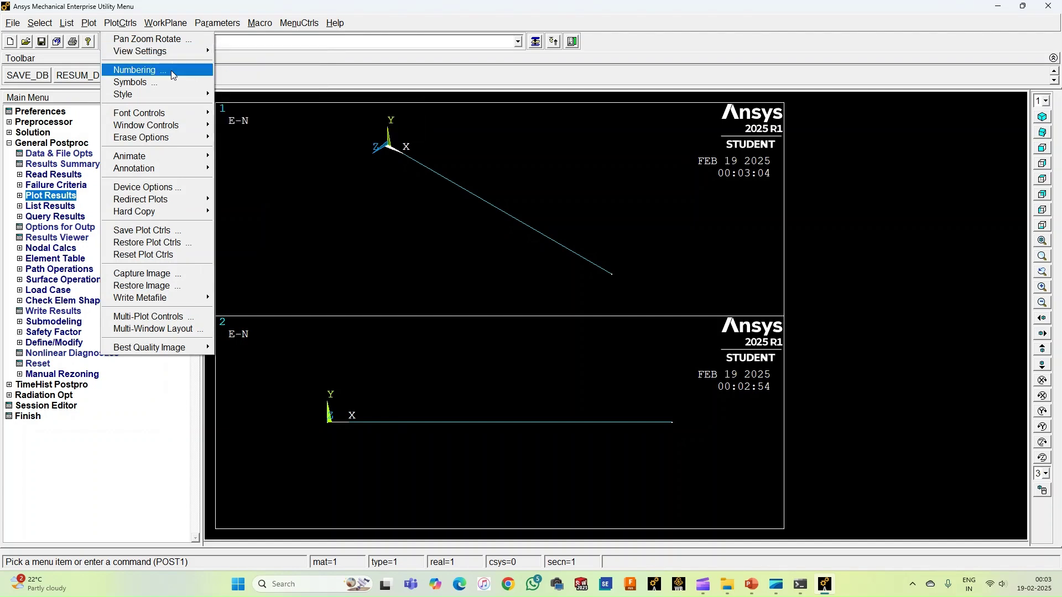
mouse_move(153, 98)
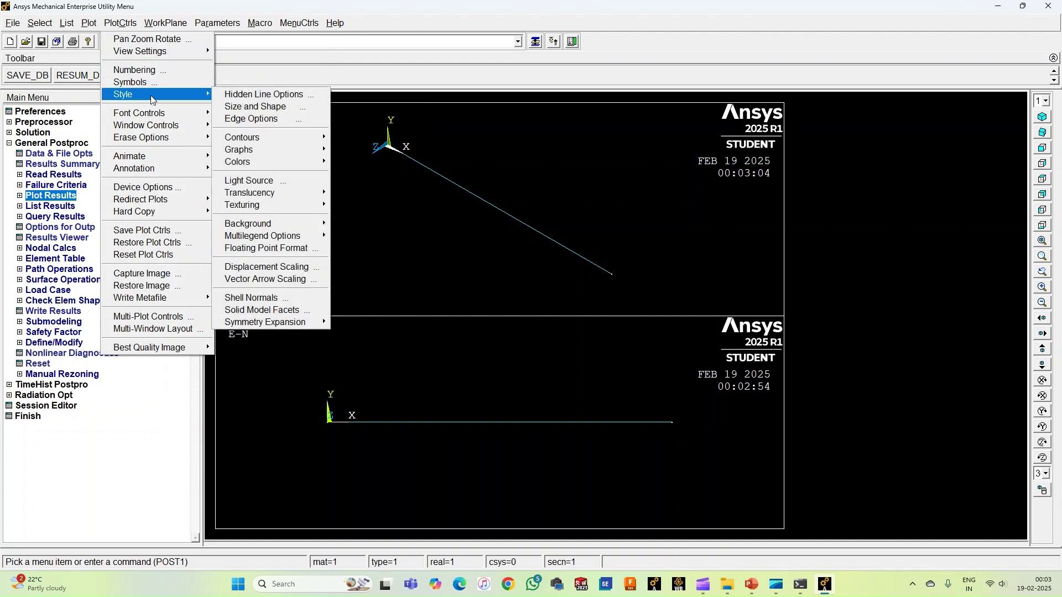
left_click(238, 109)
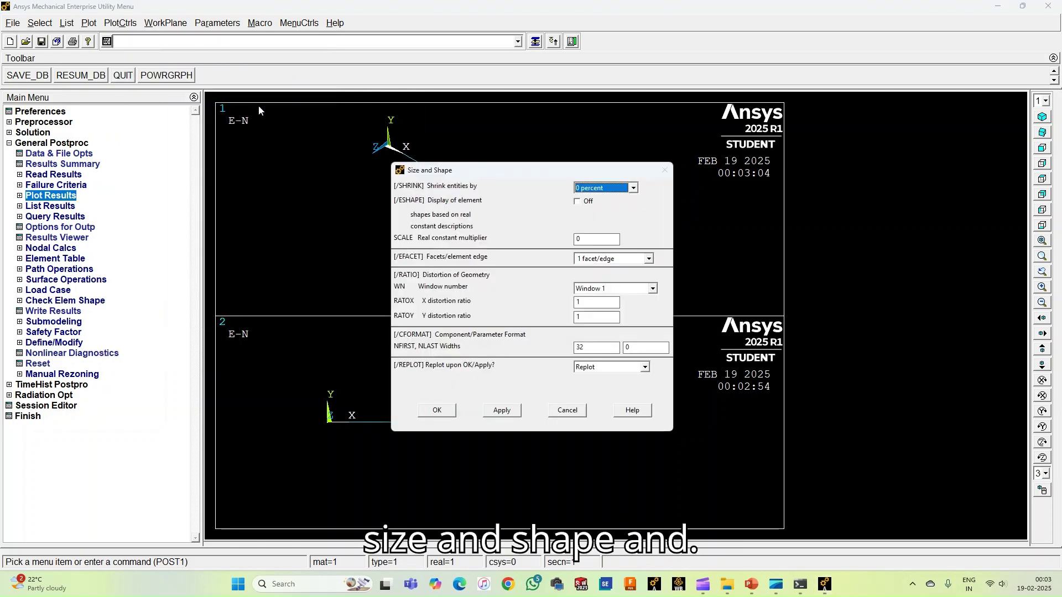
left_click(577, 202)
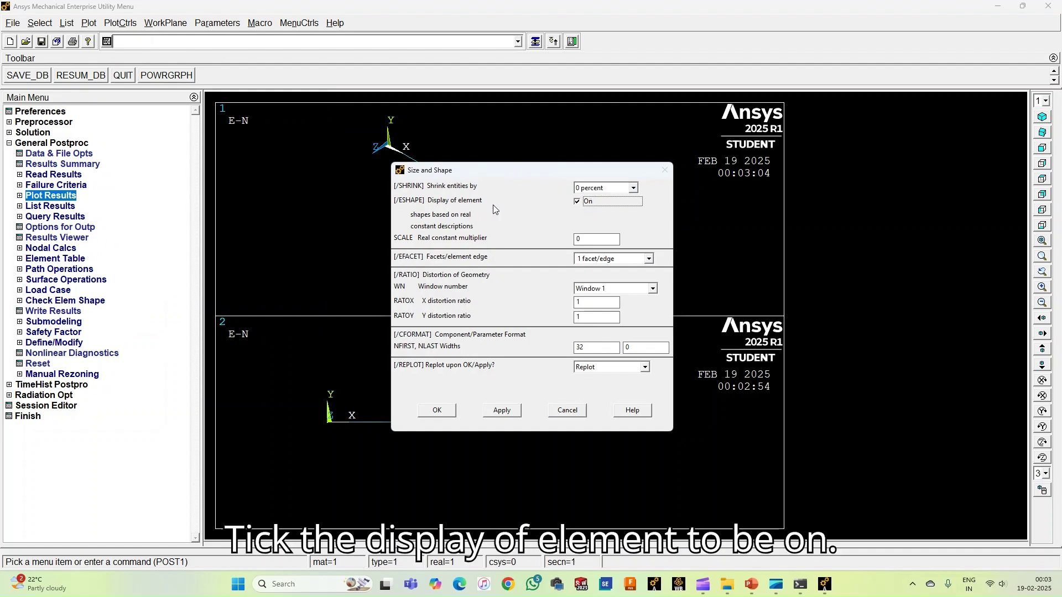
left_click(511, 410)
left_click(436, 410)
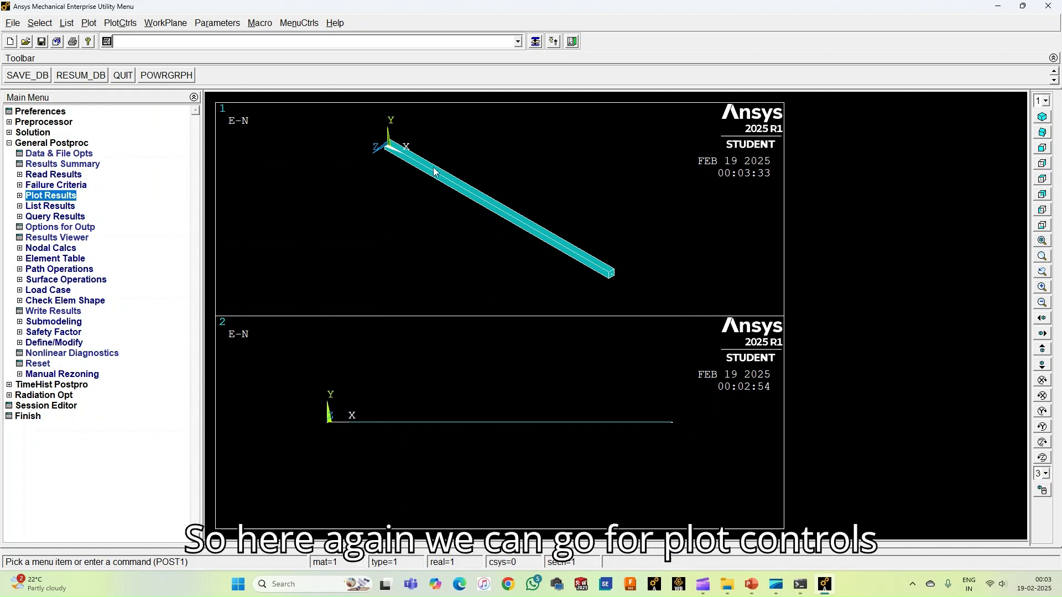
- Configure window 1's entity plots to show the deformed shape with the Def + undeformed option, and replot the windows
left_click(125, 23)
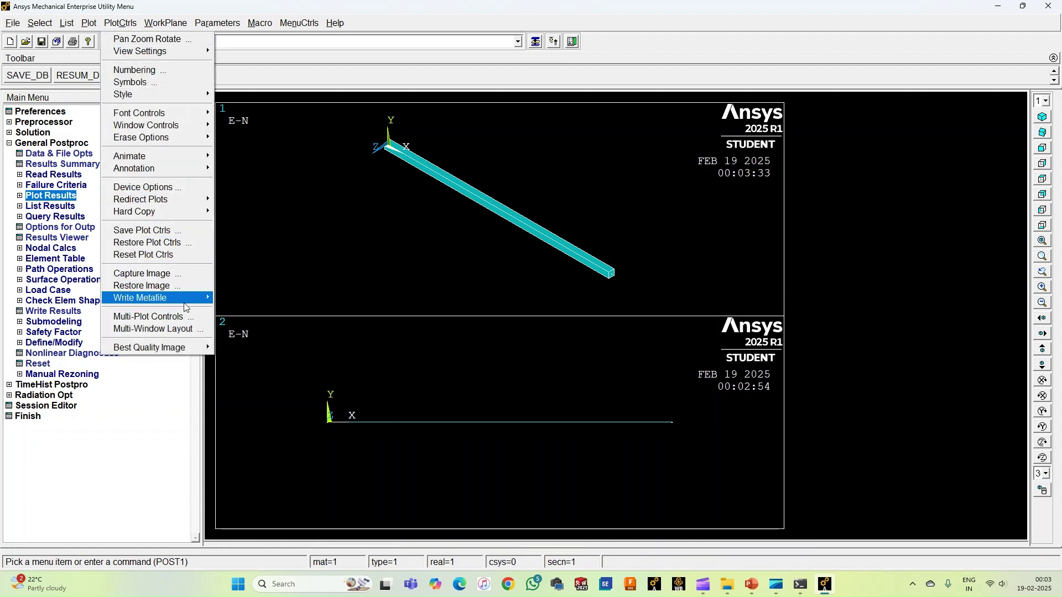
left_click(166, 317)
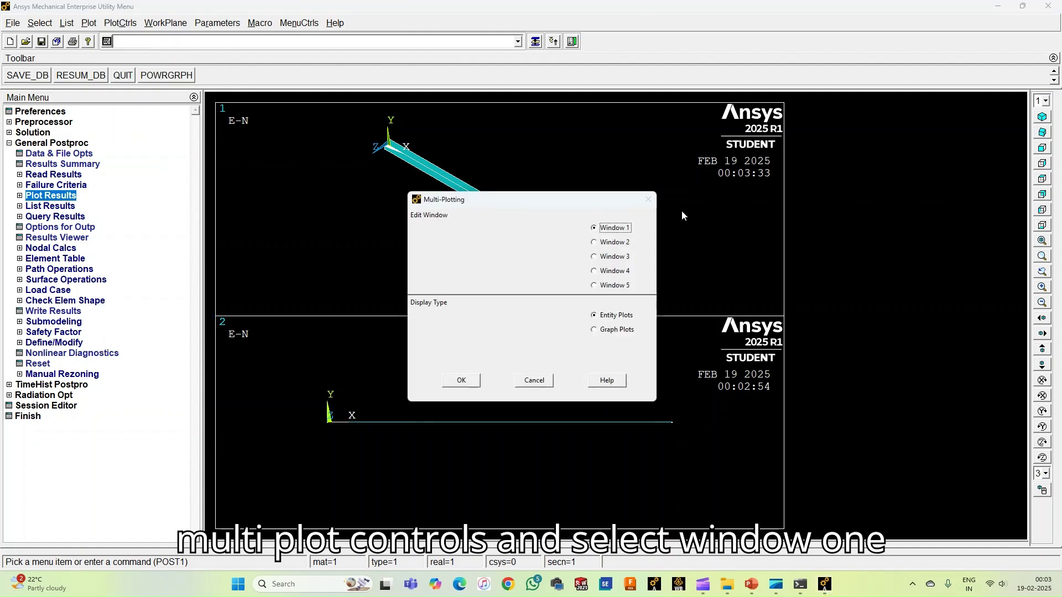
left_click(461, 380)
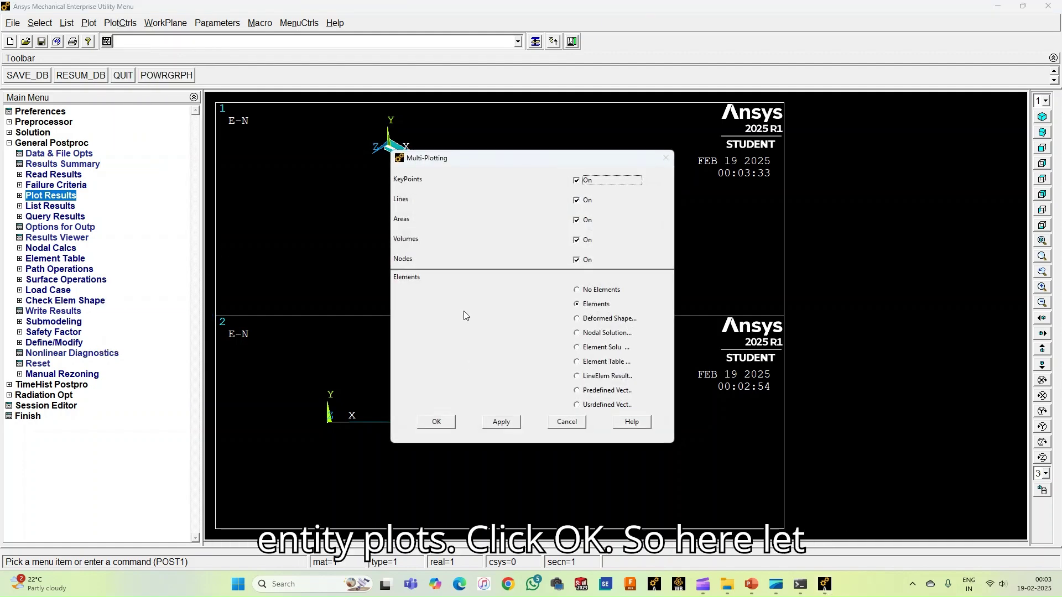
left_click(588, 319)
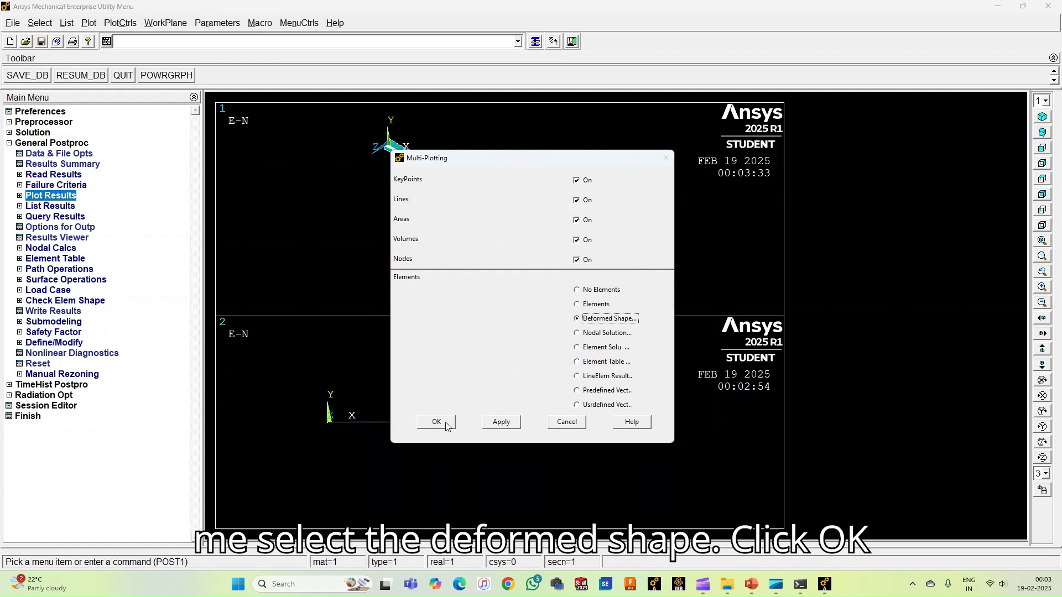
left_click(447, 424)
left_click(603, 297)
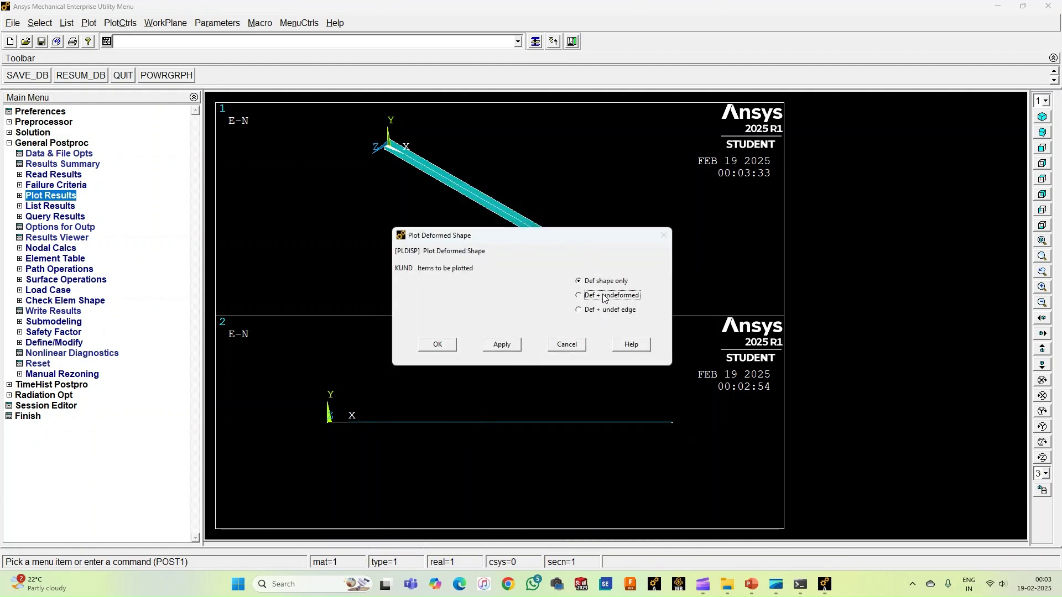
left_click(437, 345)
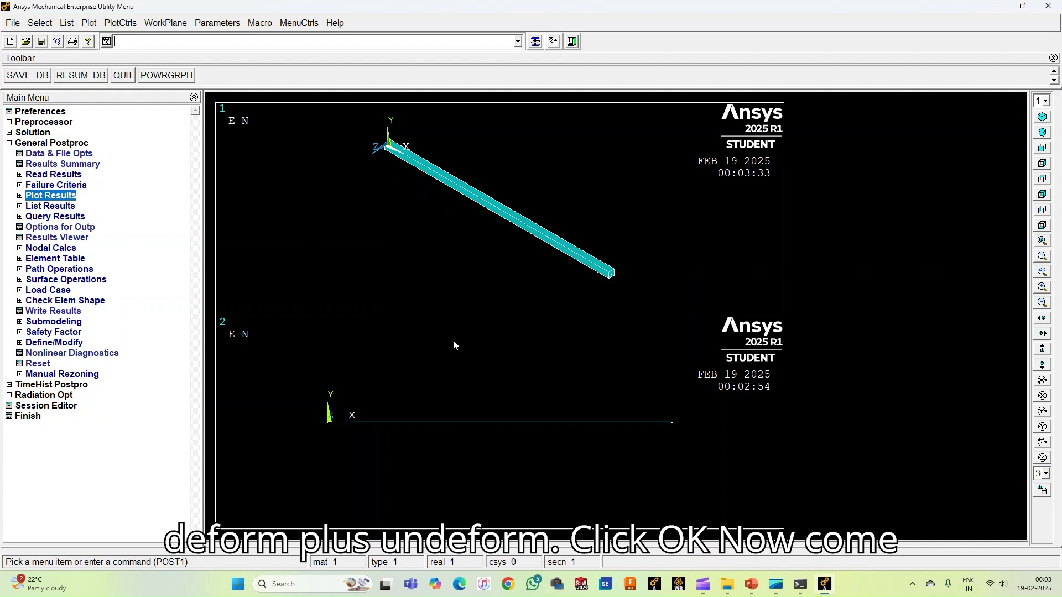
right_click(348, 191)
left_click(362, 195)
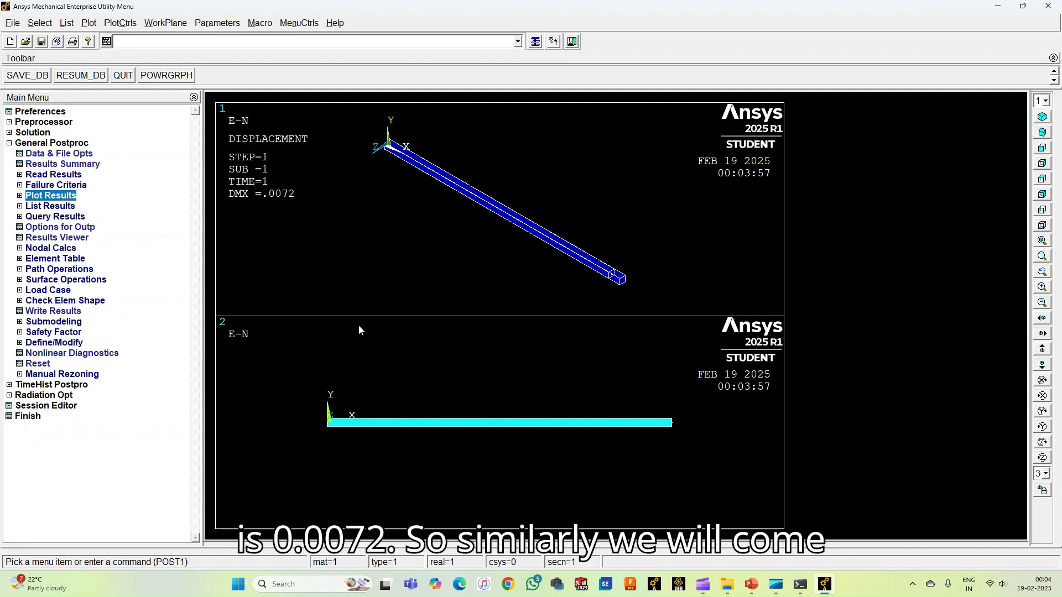
- Set window 2's entity plots in the multi-plot controls to show the element solution
right_click(359, 354)
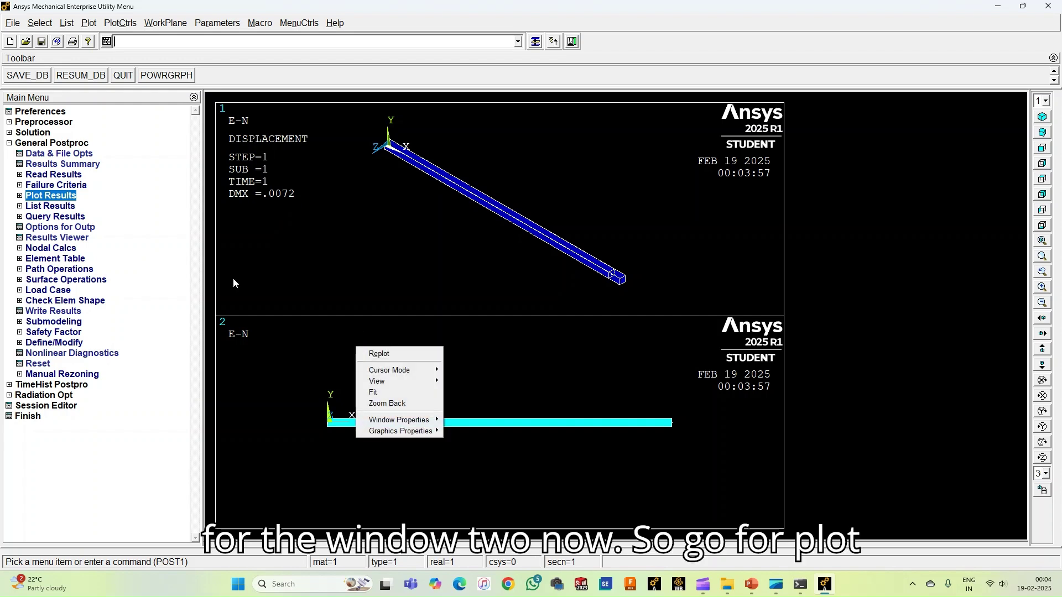
left_click(130, 24)
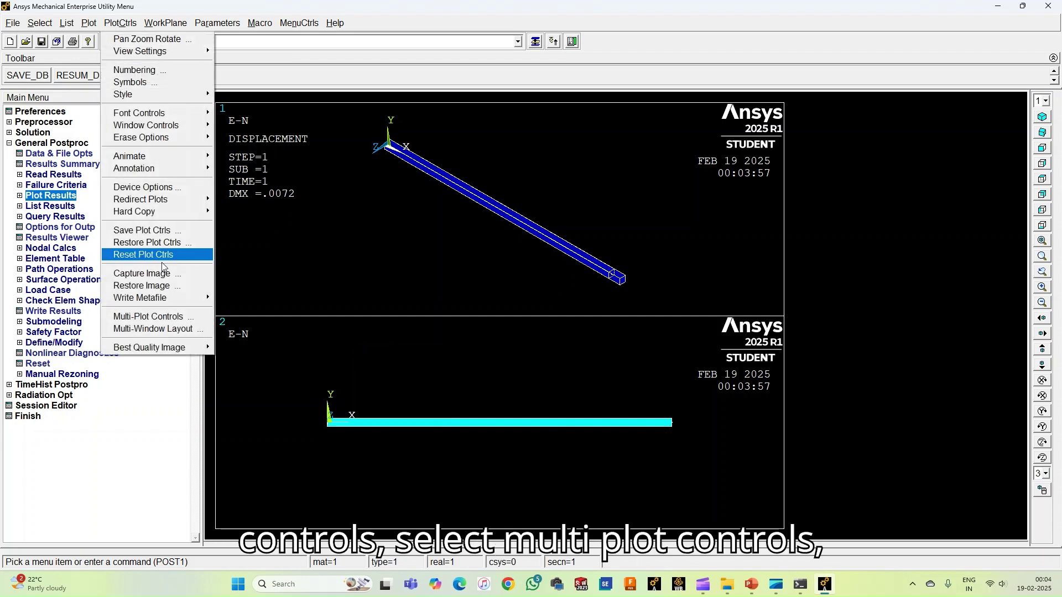
left_click(182, 320)
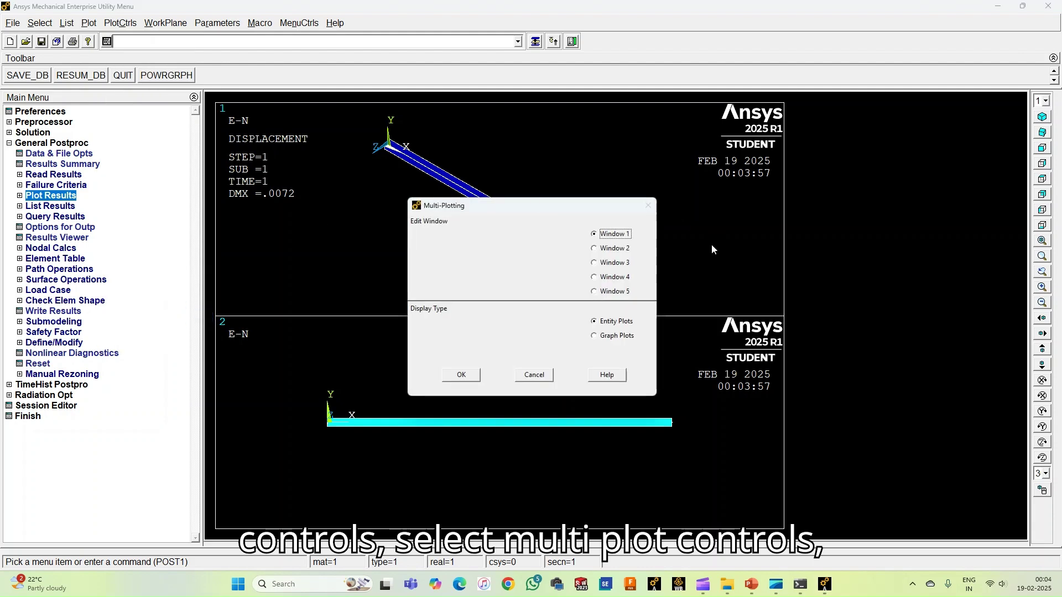
left_click(614, 248)
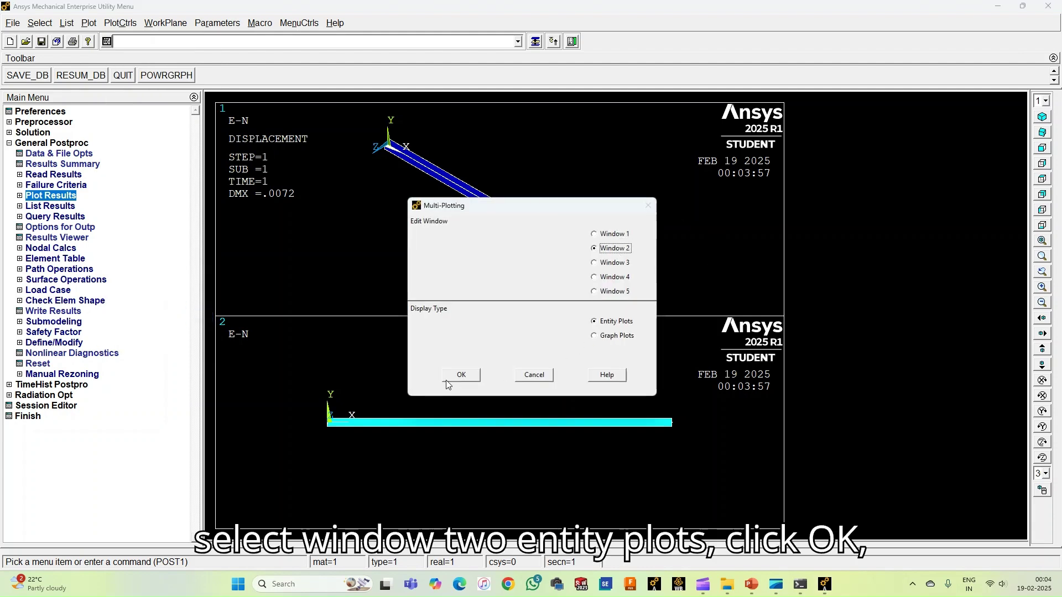
left_click(462, 375)
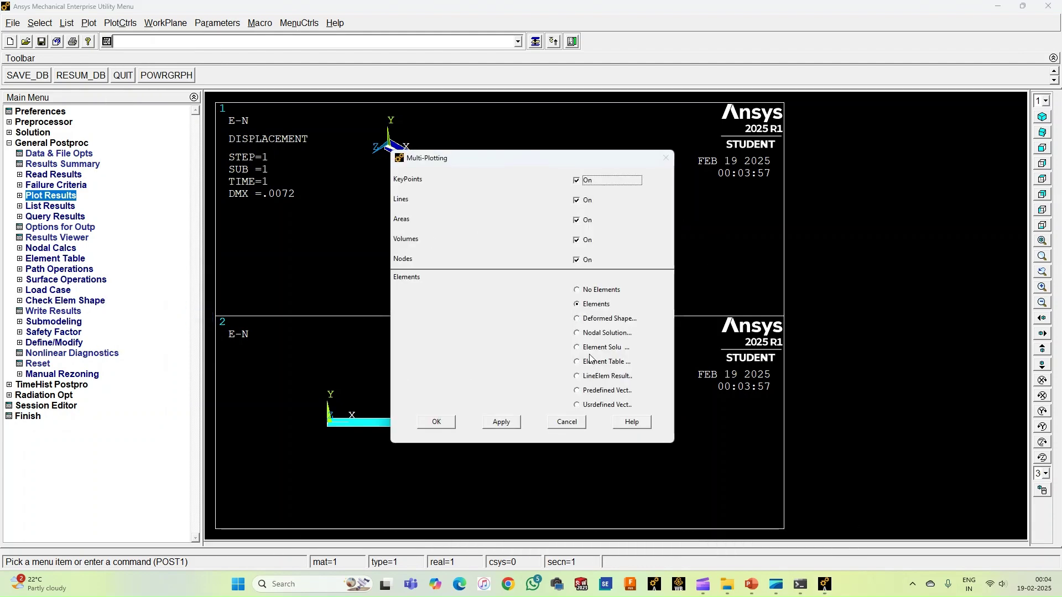
left_click(591, 348)
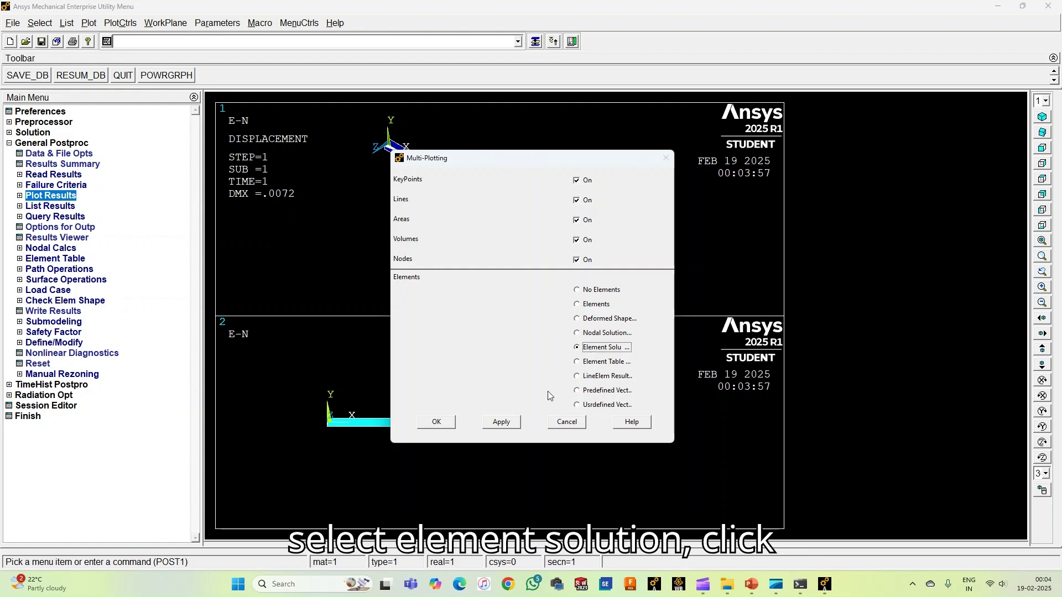
left_click(445, 424)
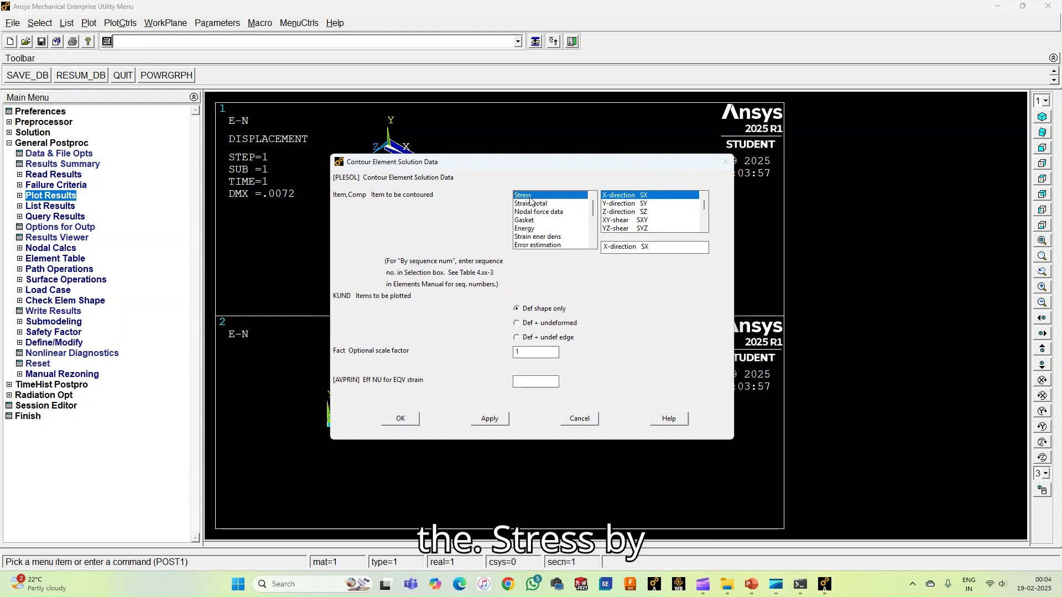
- Contour the X-direction stress SX with the Def + undeformed option in window 2, and replot the windows
scroll(595, 213, "down", 3)
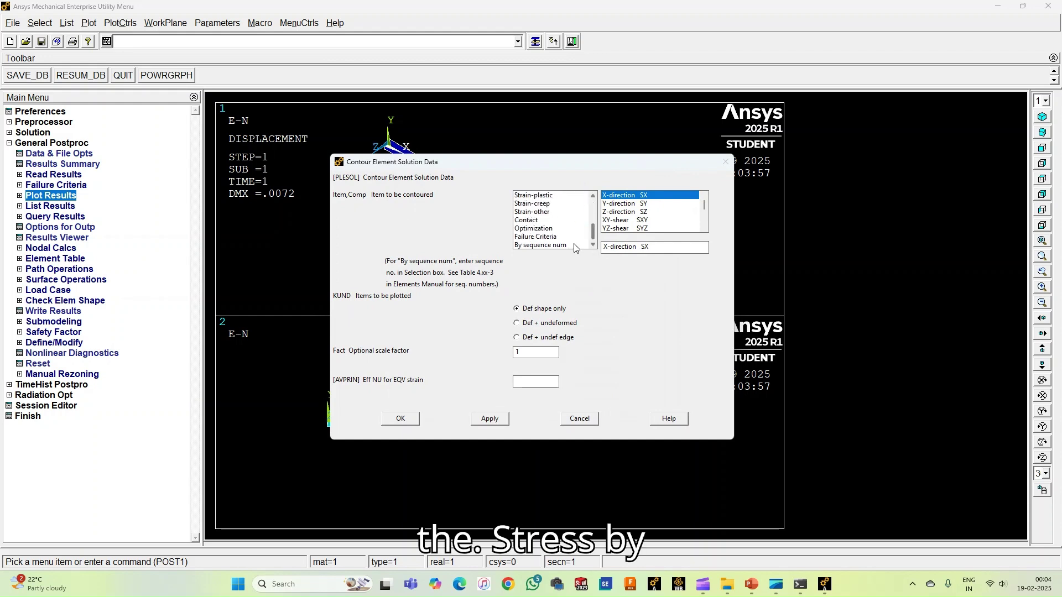
left_click(552, 245)
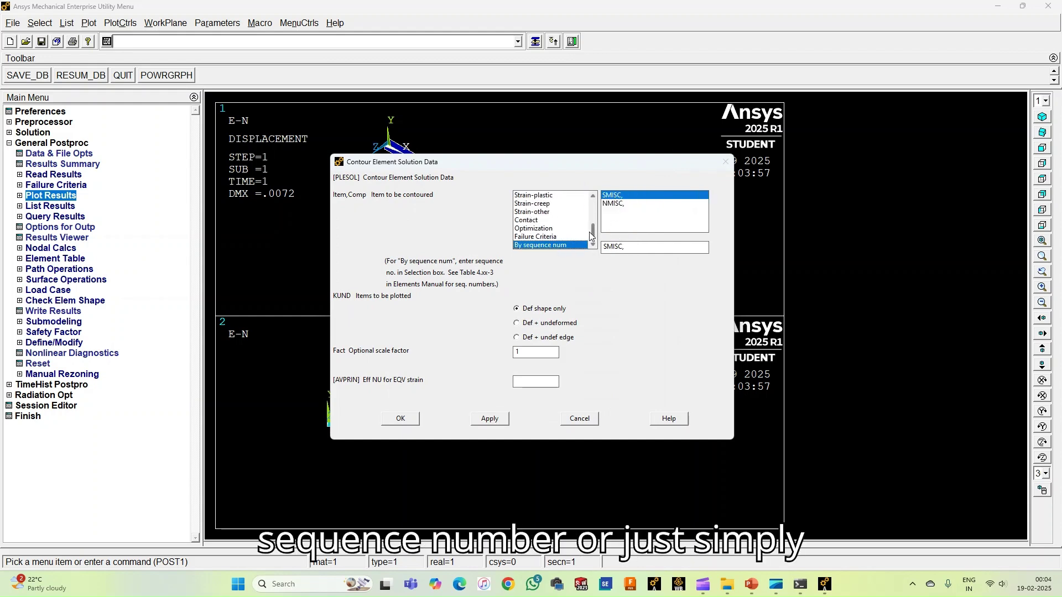
left_click_drag(593, 232, 592, 200)
left_click(550, 197)
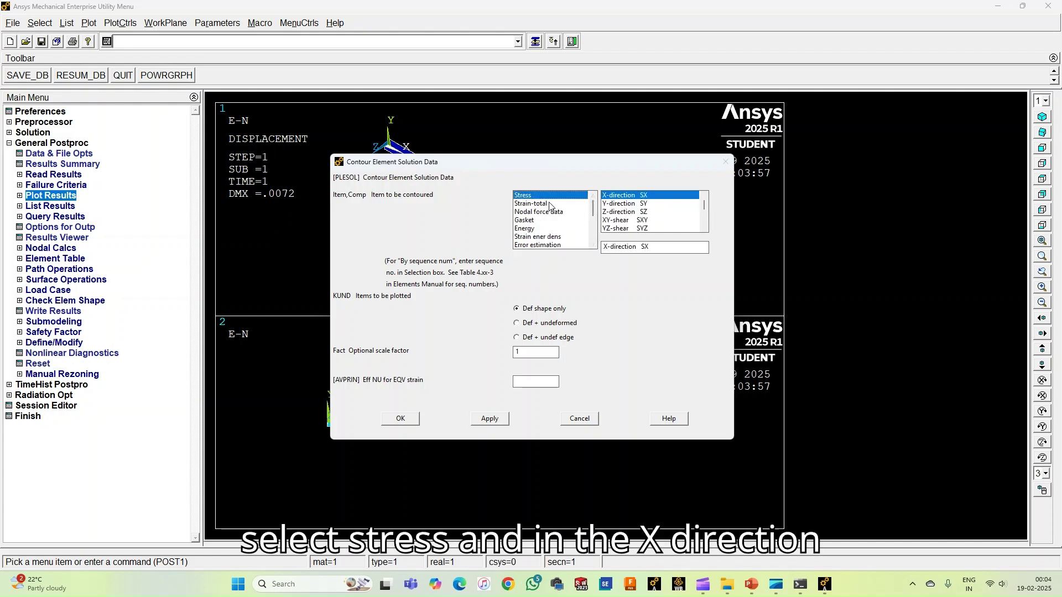
left_click(517, 323)
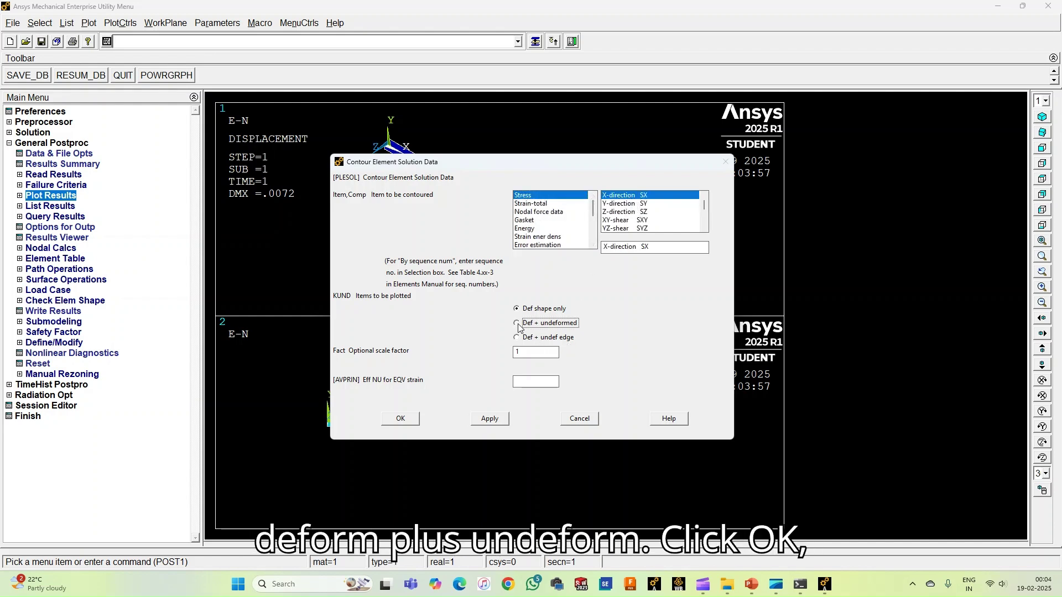
left_click(400, 419)
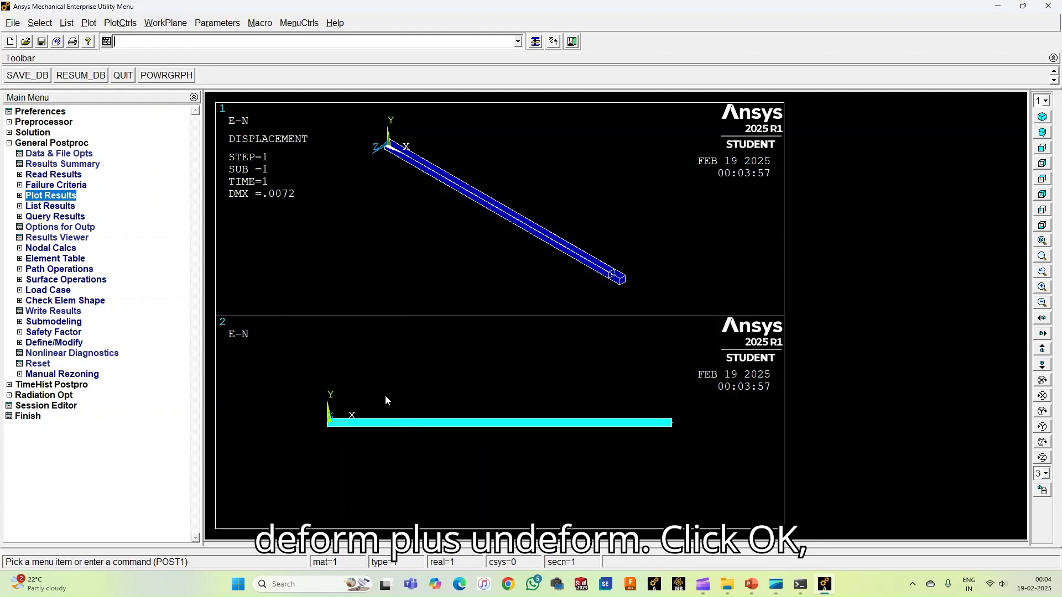
right_click(393, 363)
left_click(413, 367)
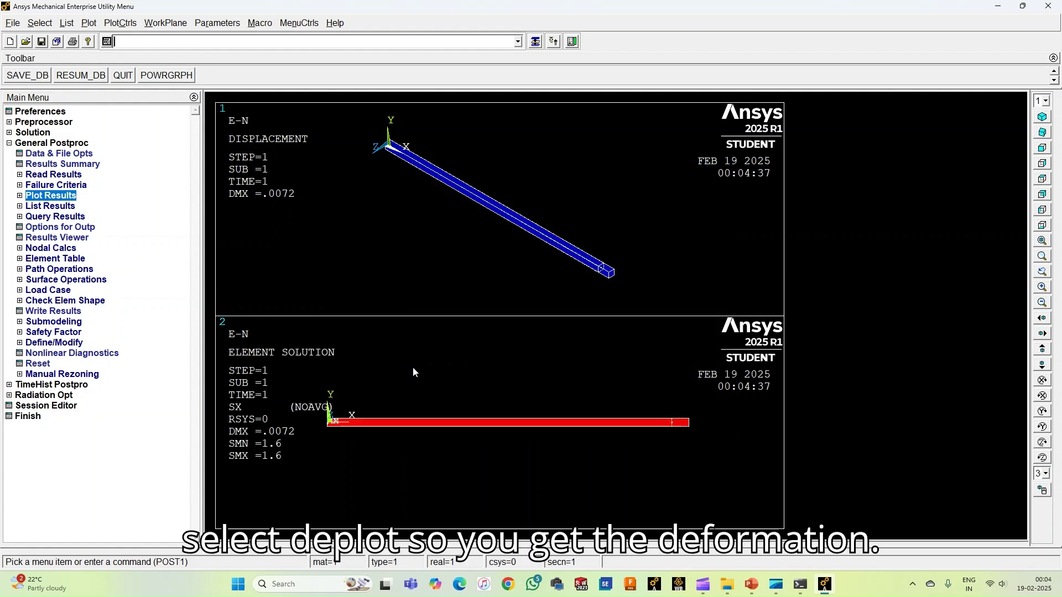
- Set the view of the bar in window 2 to isometric
right_click(465, 385)
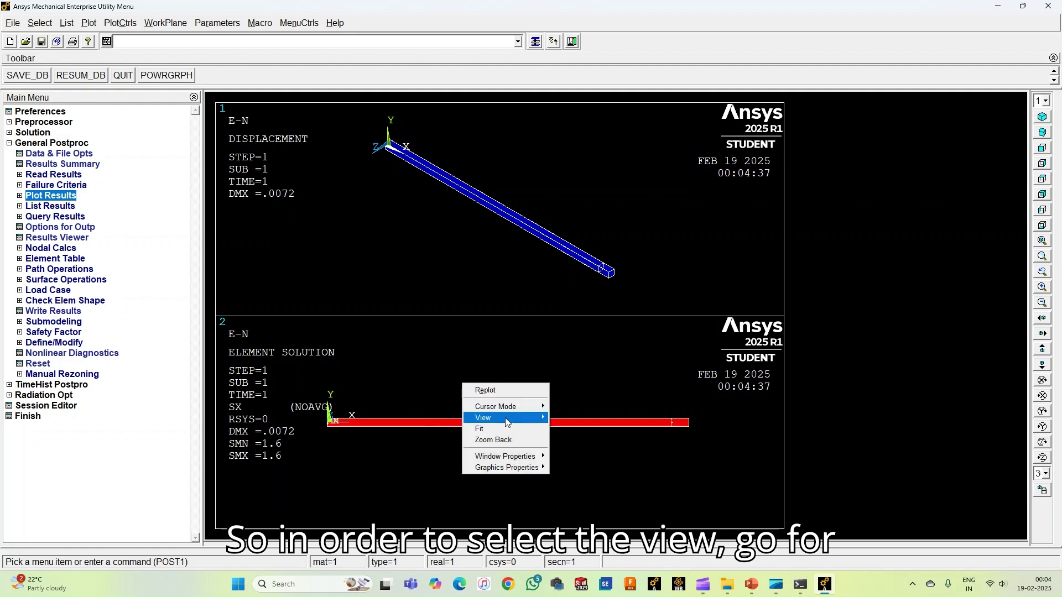
mouse_move(507, 423)
left_click(587, 419)
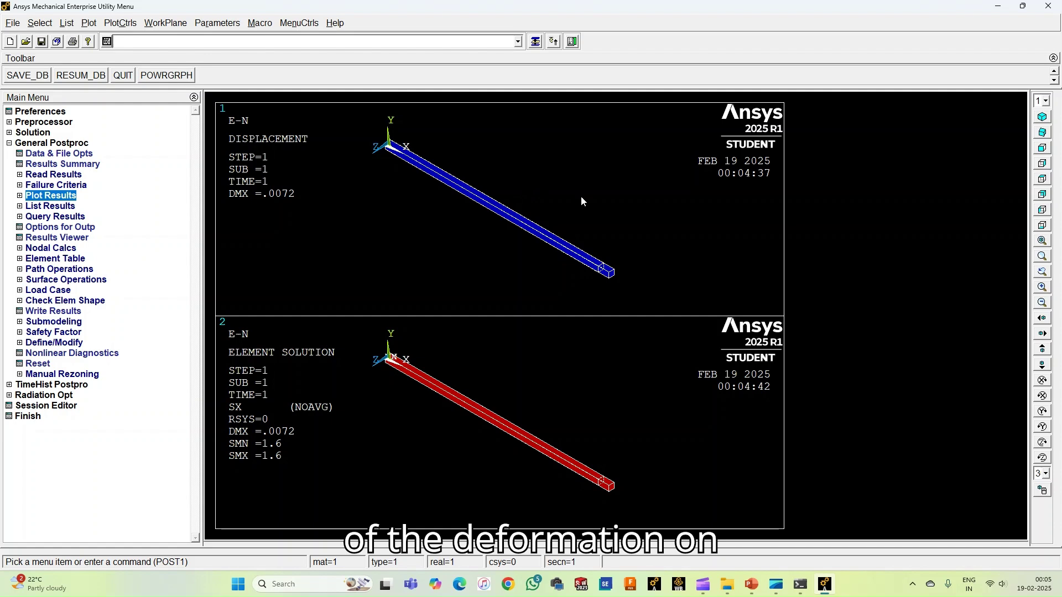
- Write the two-window plot as an enhanced metafile with inverted white/black, named 1D Bar, in the Downloads folder
left_click(120, 23)
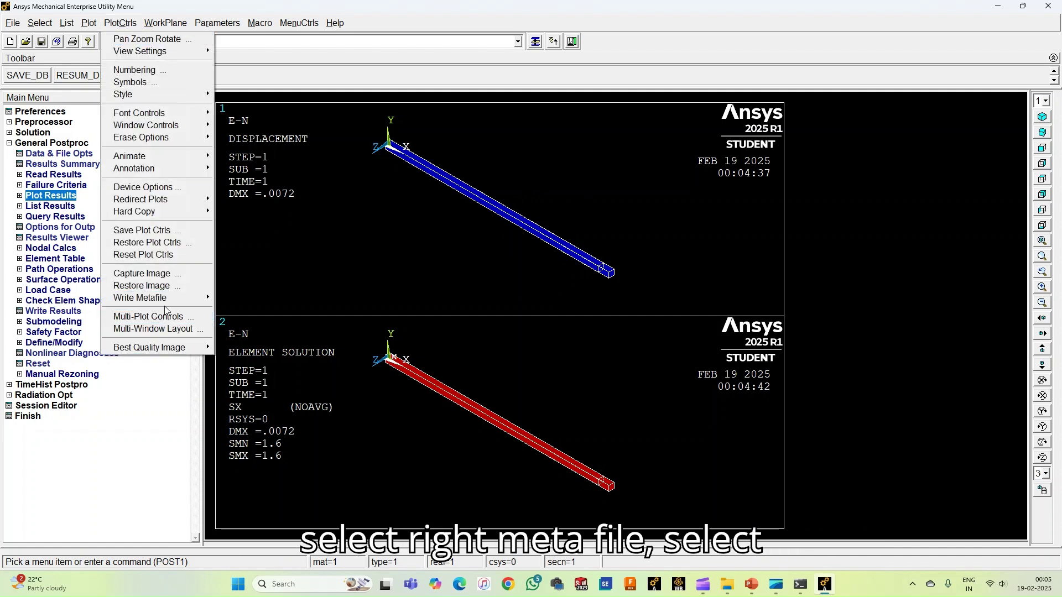
mouse_move(194, 298)
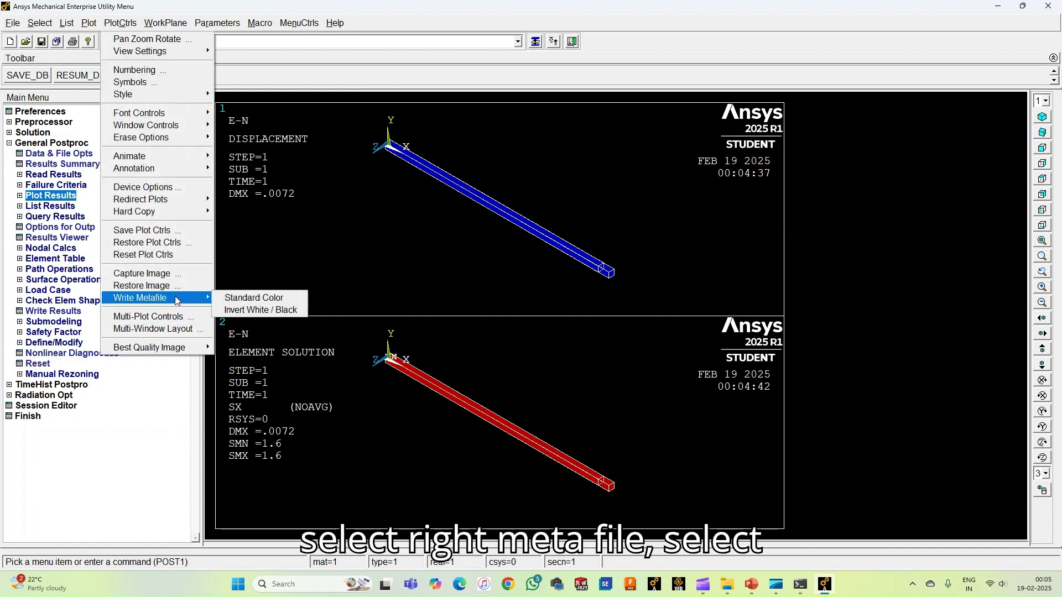
left_click(246, 311)
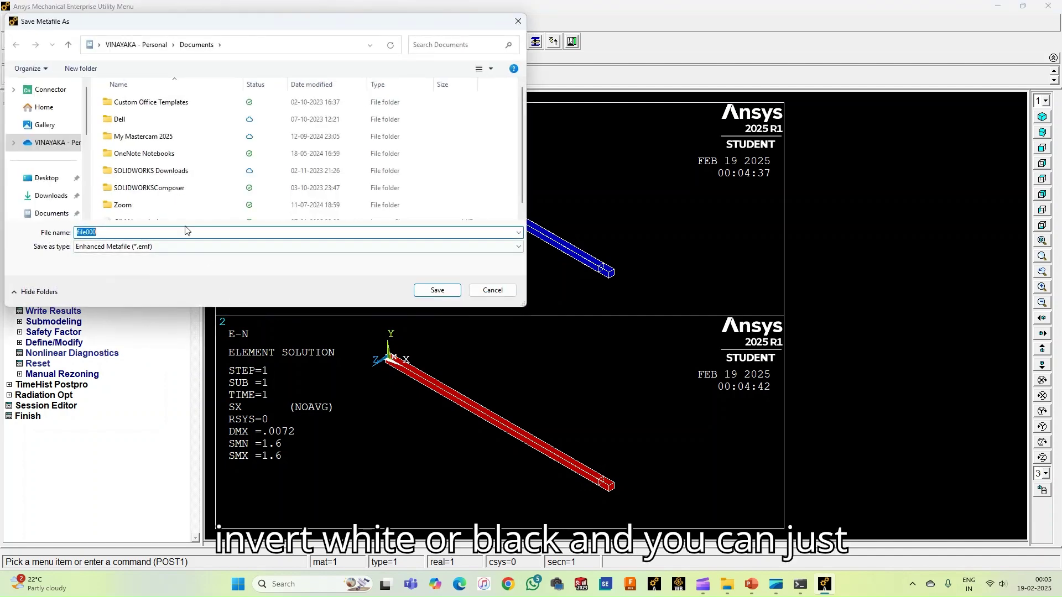
left_click(180, 247)
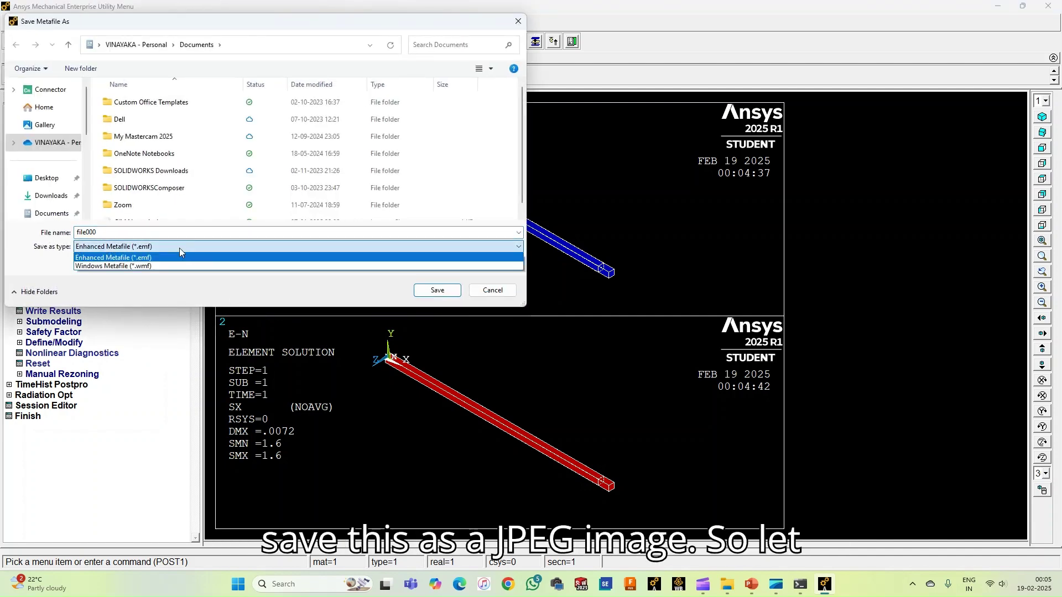
left_click(167, 237)
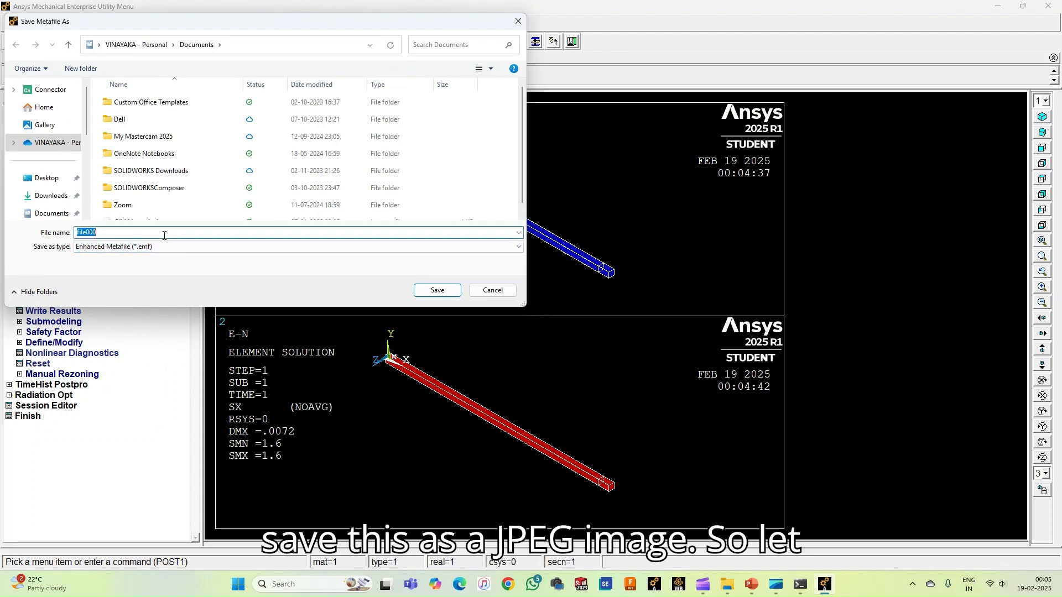
type("1D")
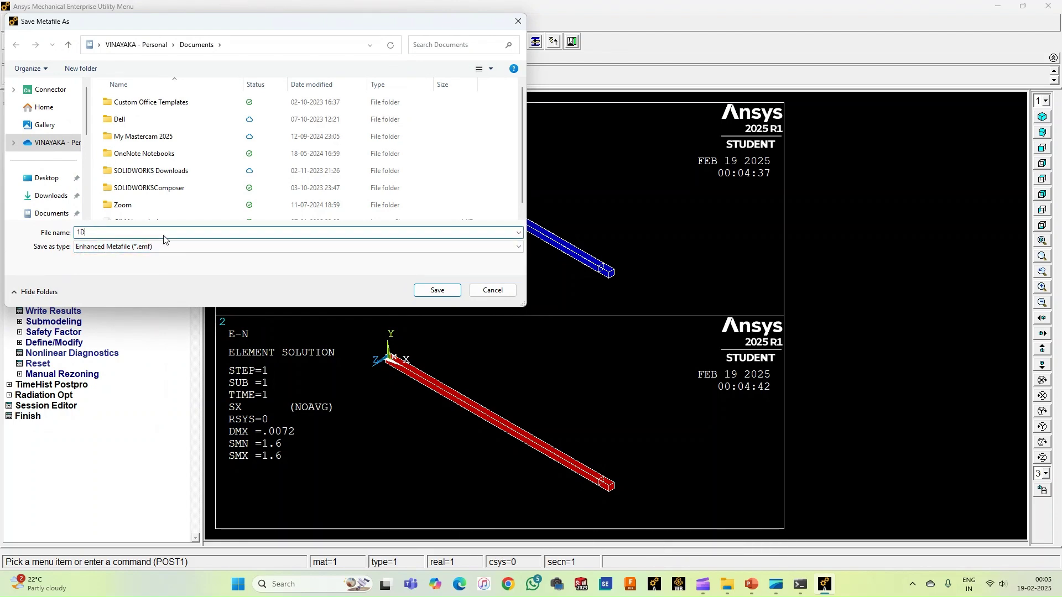
type(" Bar")
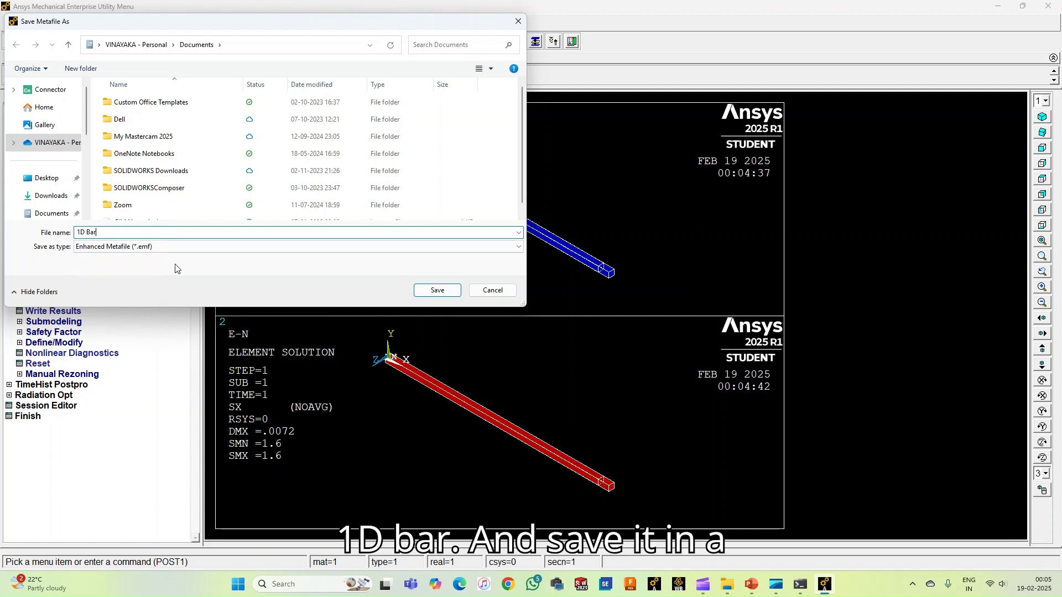
left_click(47, 196)
left_click(436, 291)
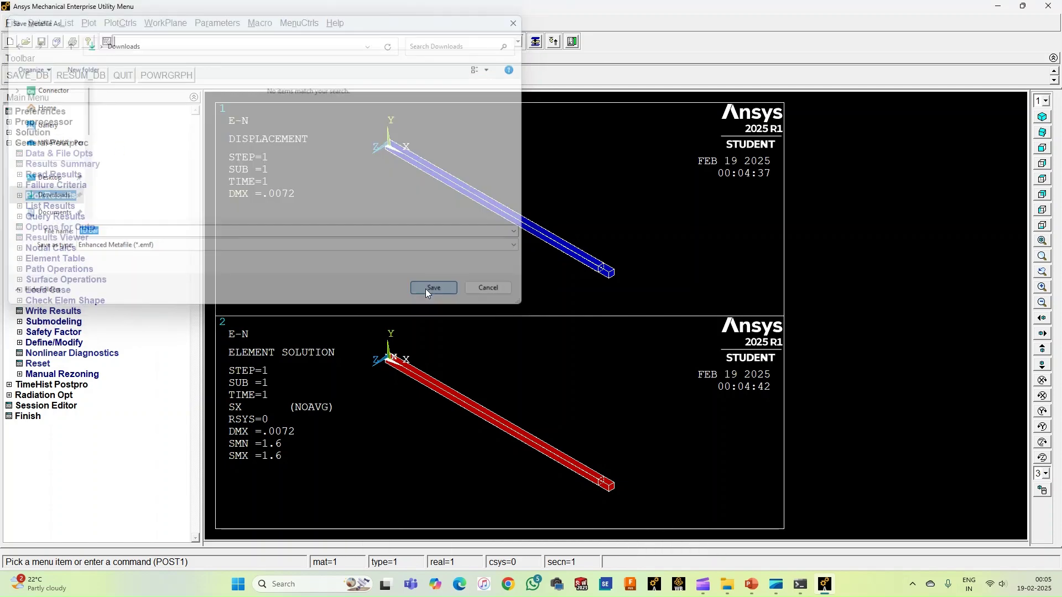
- Switch to File Explorer and open the 1D Bar metafile from the Downloads folder in Paint
left_click(728, 585)
left_click(122, 119)
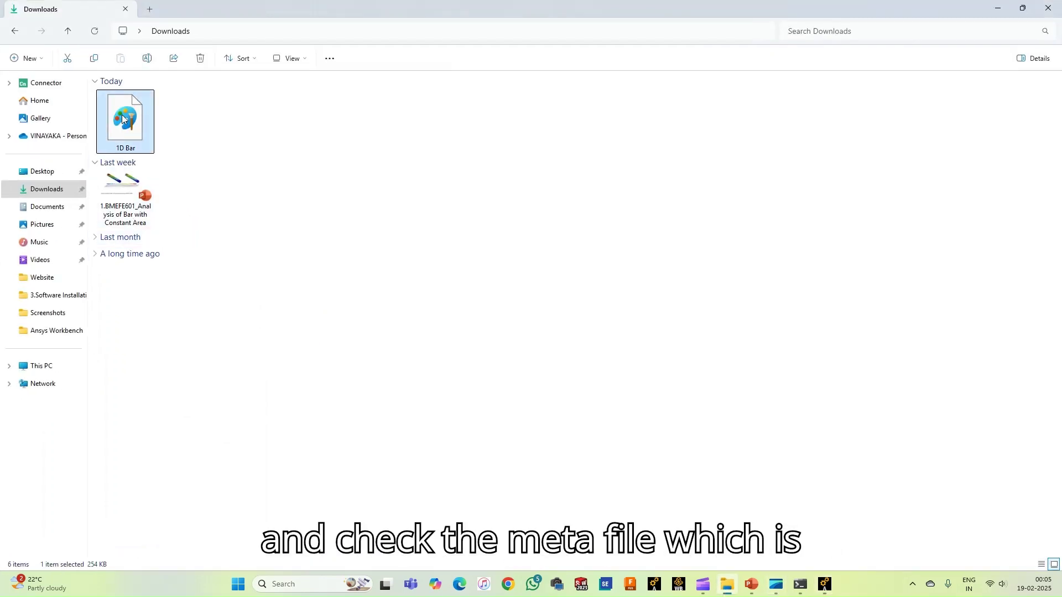
double_click(123, 119)
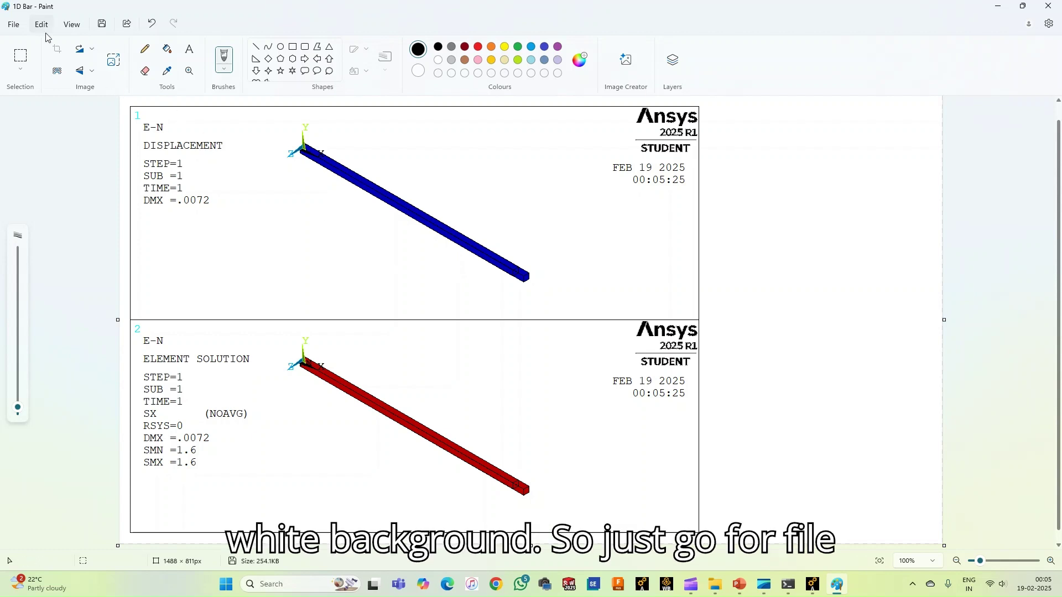
- Save the image as a PNG named 1D Bar in the Pictures folder, then close Paint and return to Ansys
left_click(13, 25)
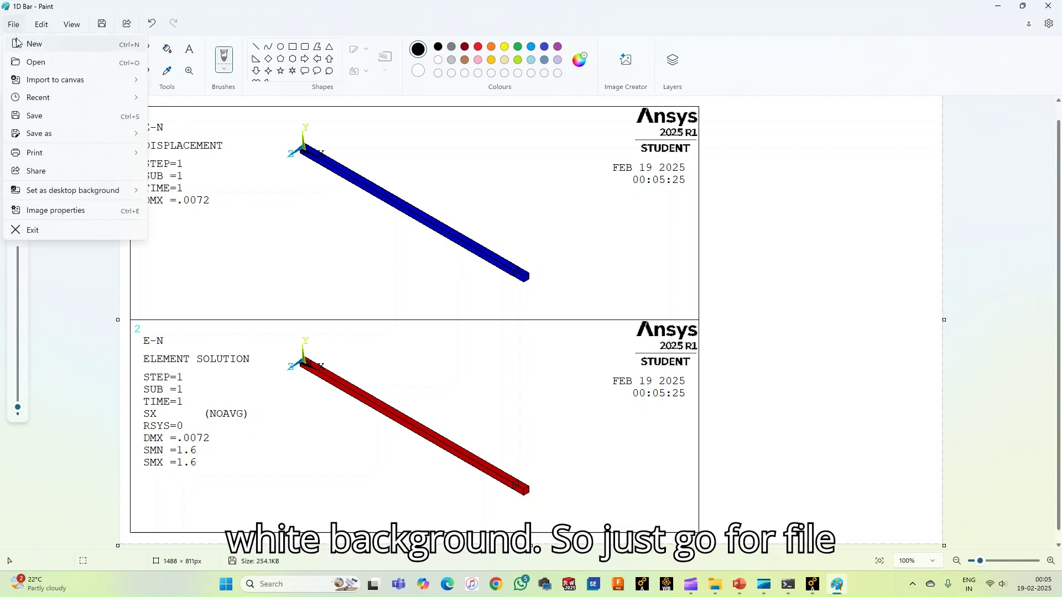
left_click(70, 127)
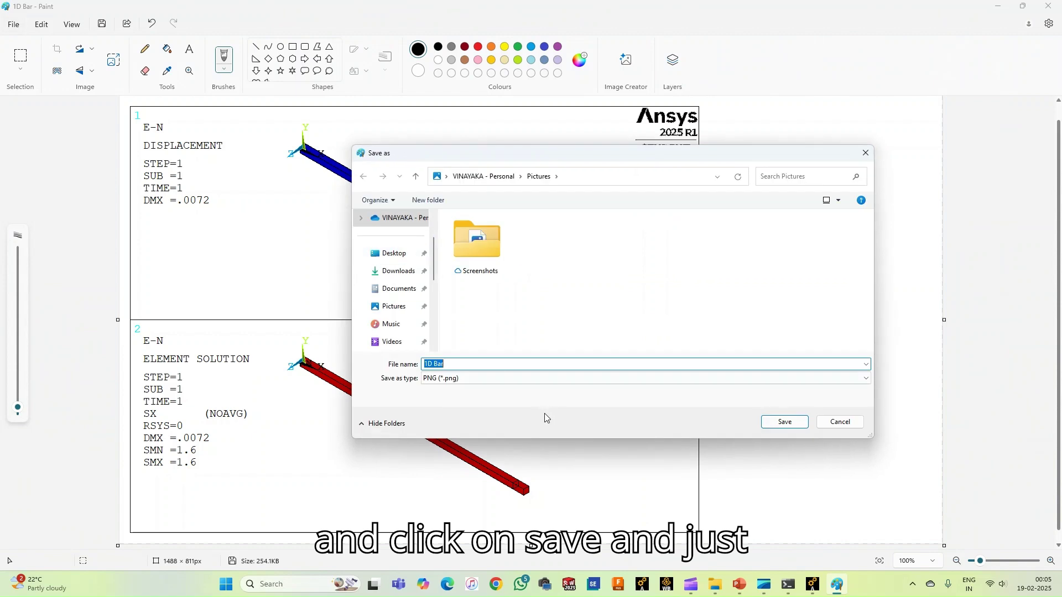
left_click(497, 379)
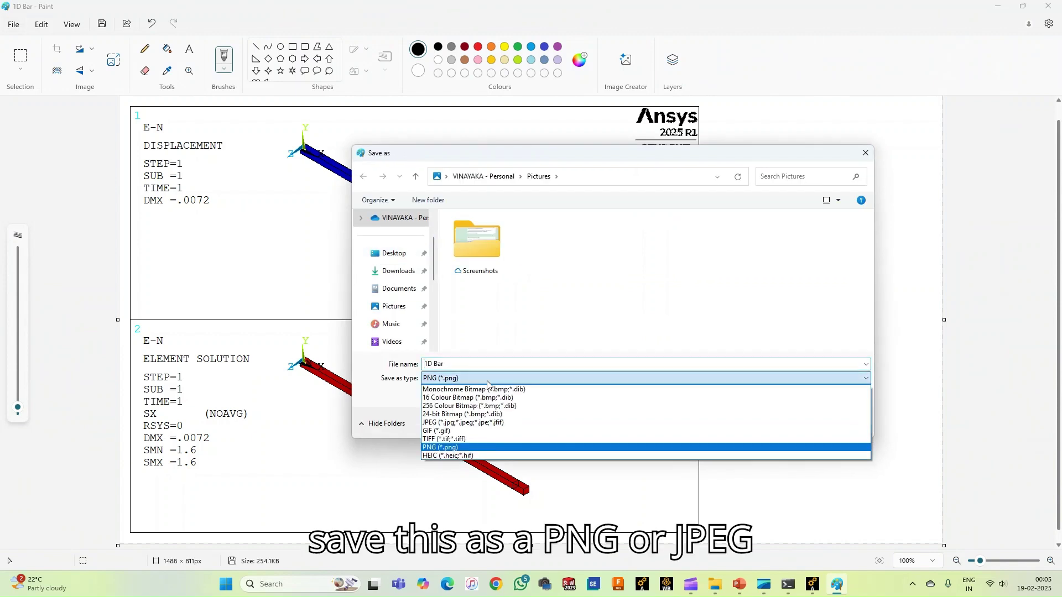
left_click(444, 449)
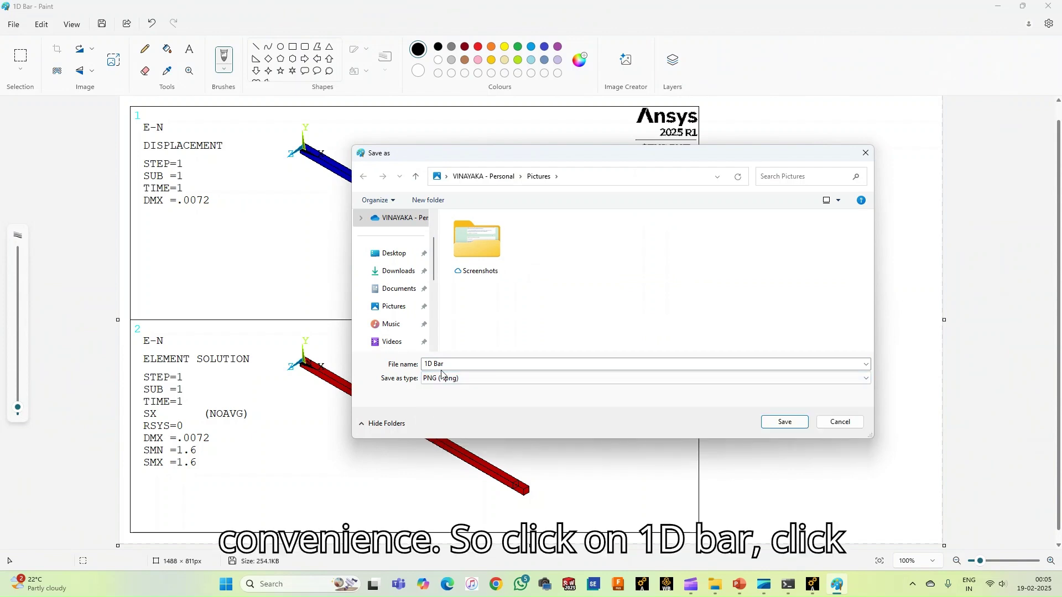
left_click(783, 423)
left_click(1048, 5)
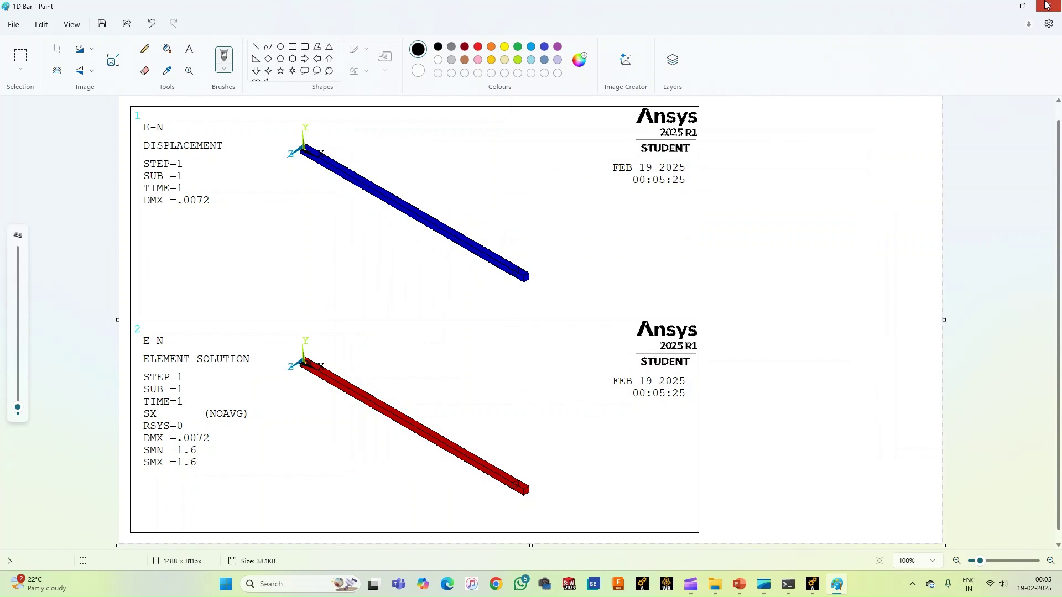
left_click(823, 585)
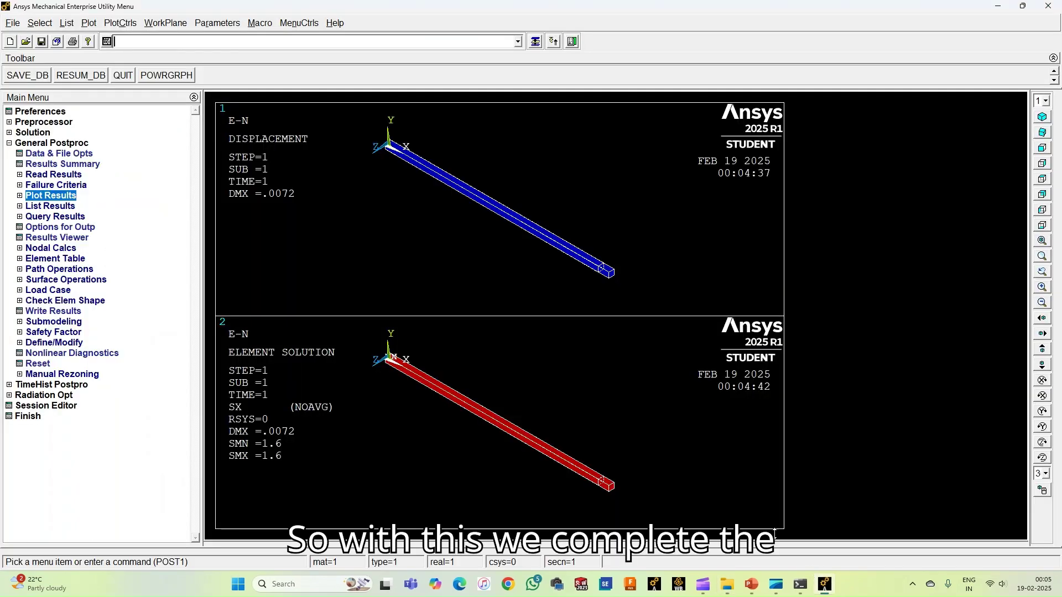